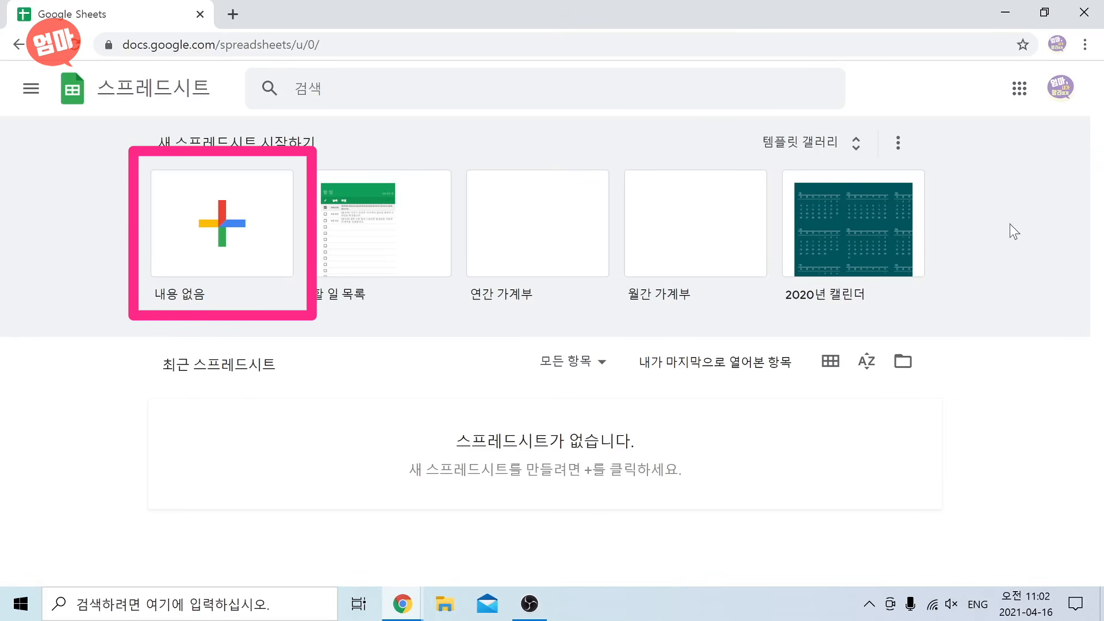
Create a blank spreadsheet, title it 매출일지 and dismiss the document status notice.
{"action": "left_click", "coordinate": [174, 232]}
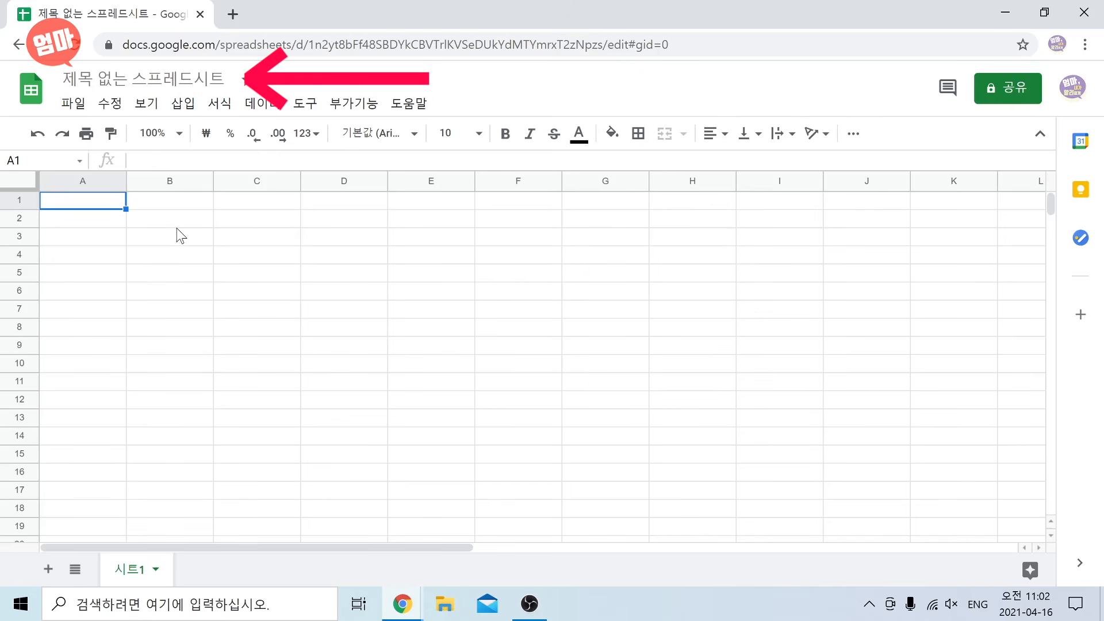
{"action": "left_click", "coordinate": [144, 78]}
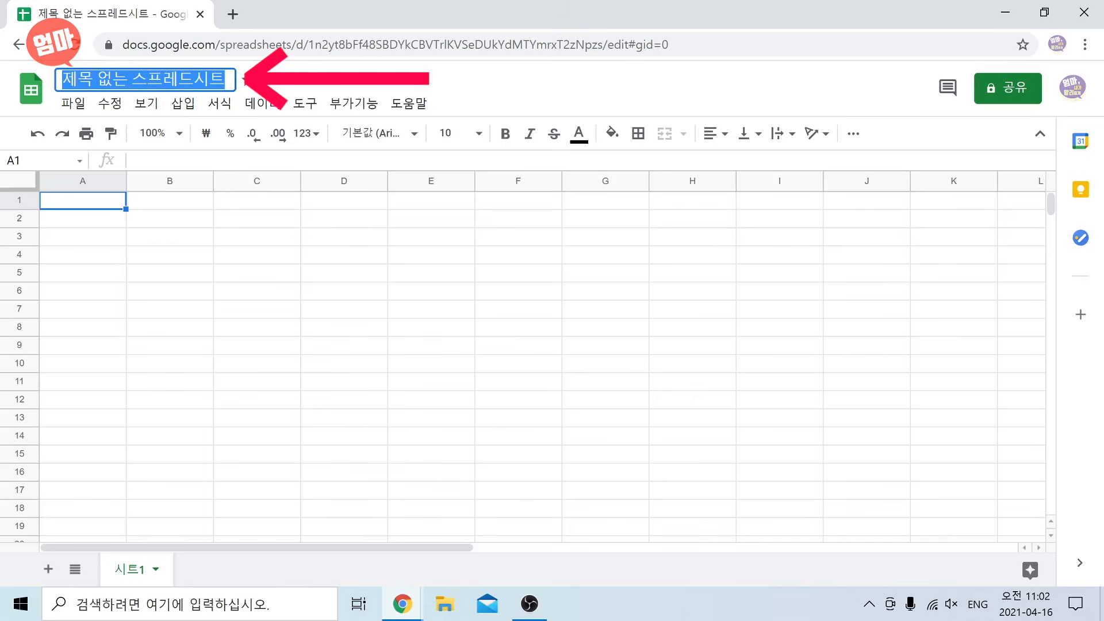
{"action": "key", "text": "Hangul"}
{"action": "type", "text": "매출일지"}
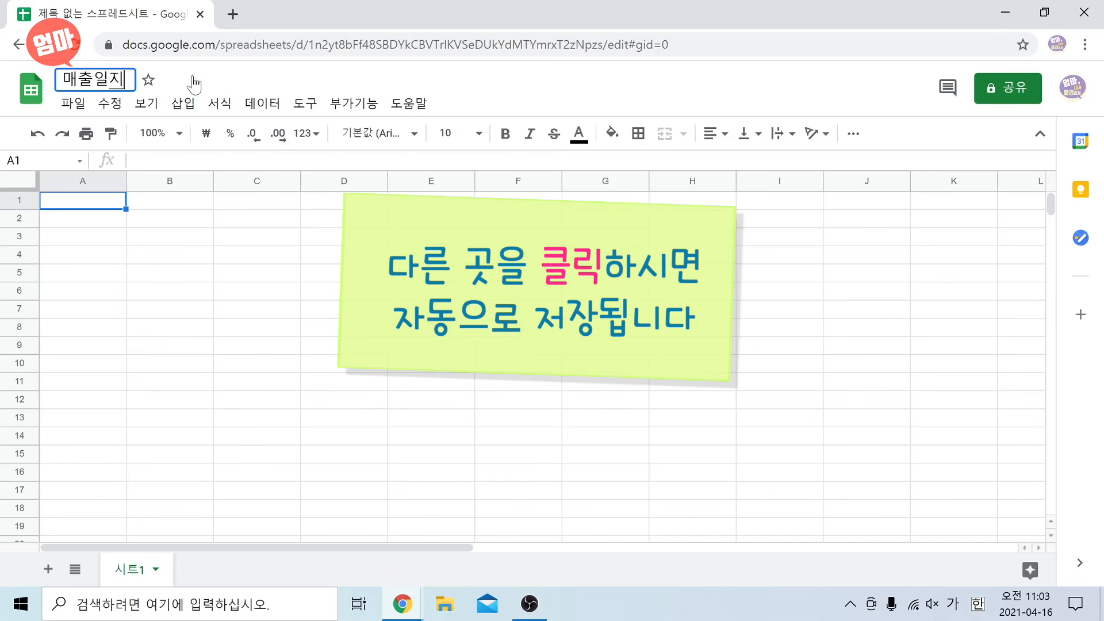
{"action": "left_click", "coordinate": [194, 85]}
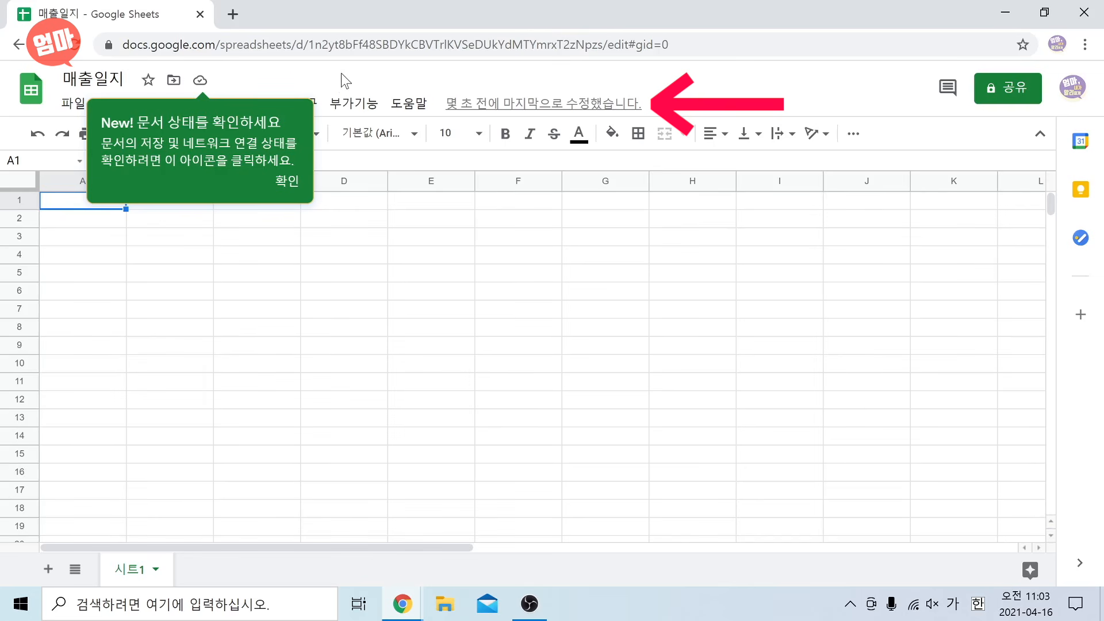
{"action": "left_click", "coordinate": [289, 183]}
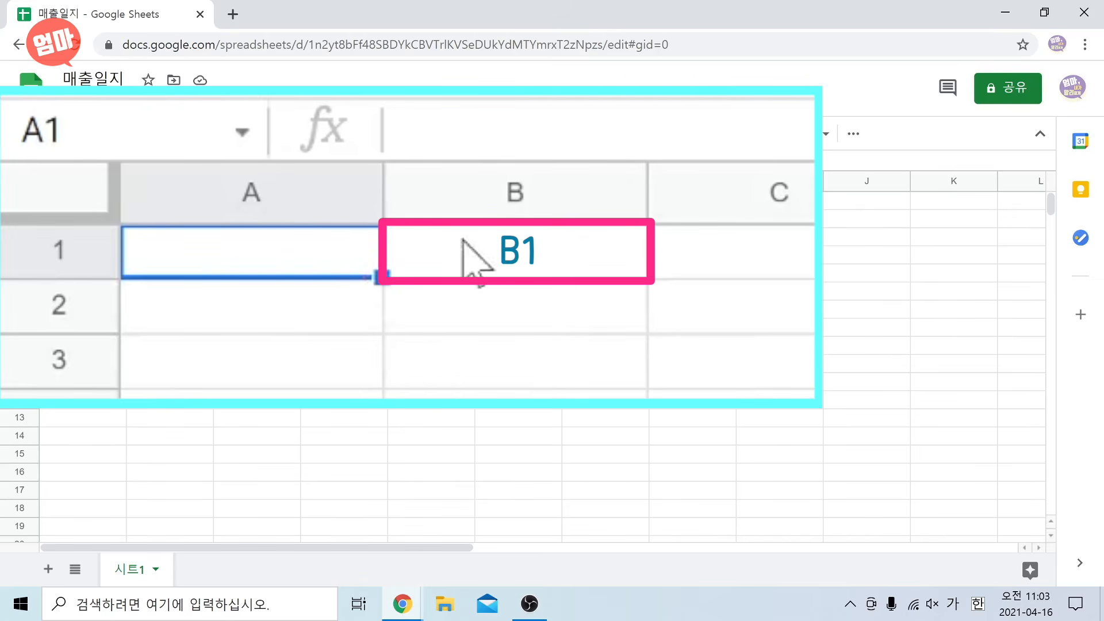
{"action": "left_click", "coordinate": [553, 255]}
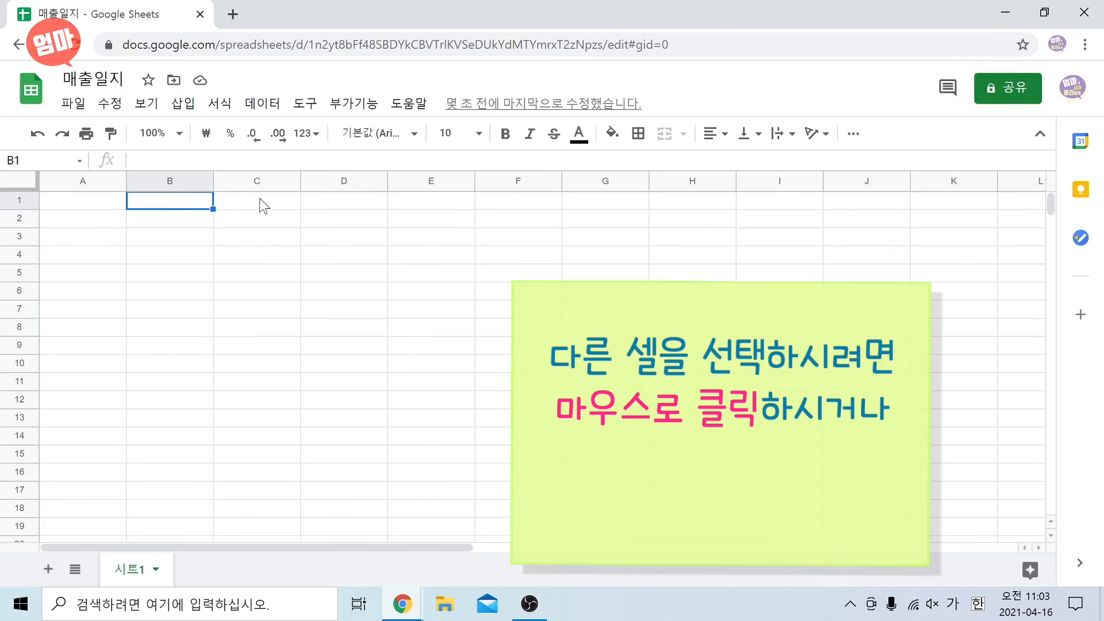
{"action": "left_click", "coordinate": [264, 206]}
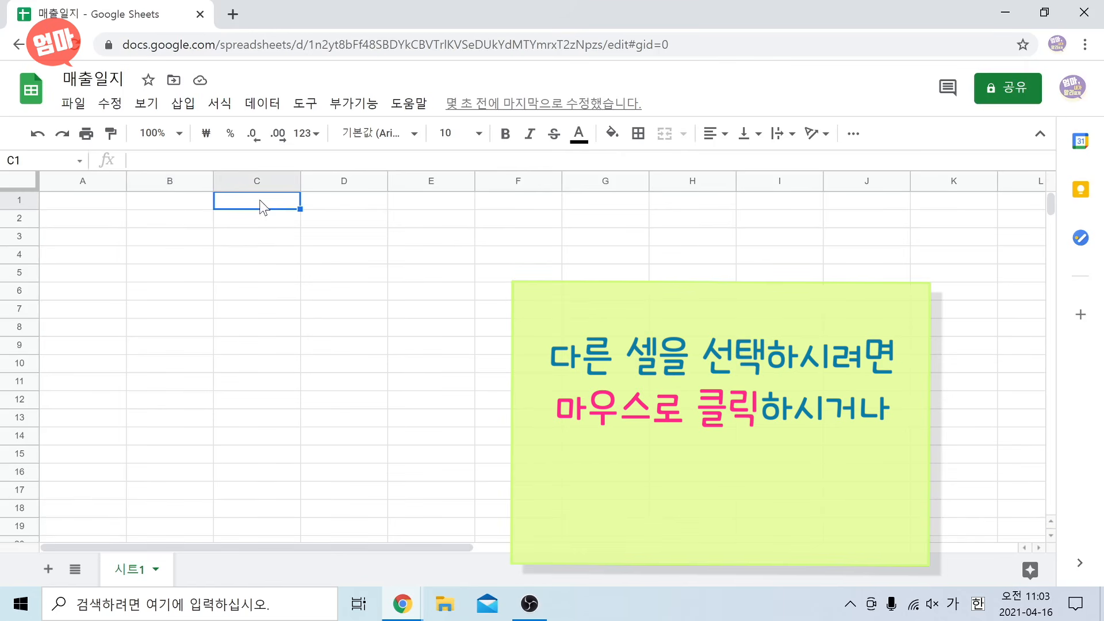
{"action": "key", "text": "Down"}
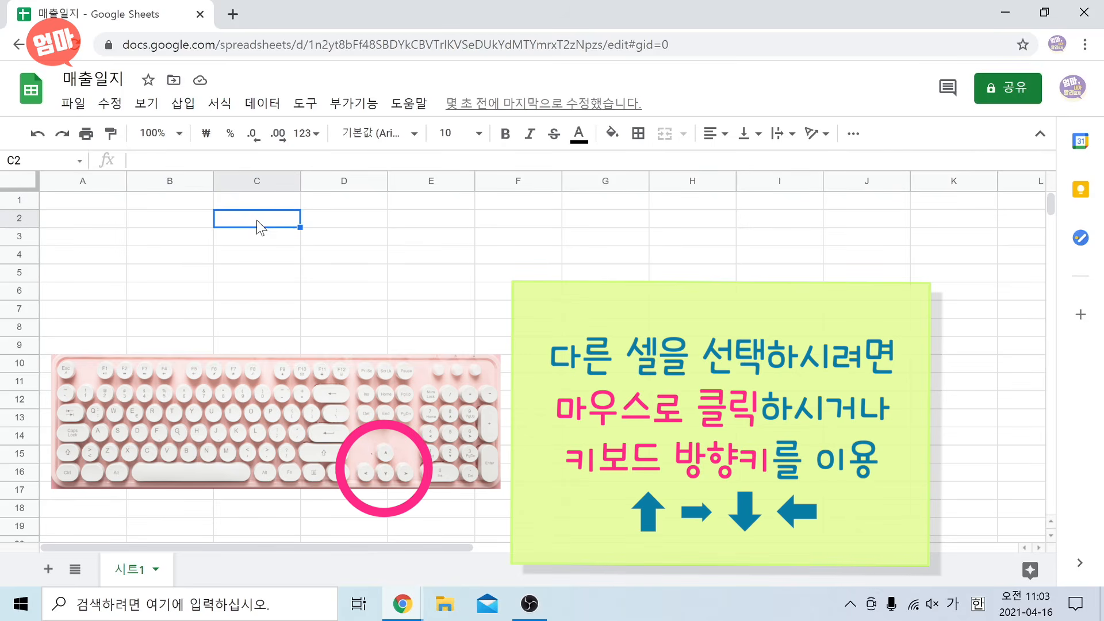
{"action": "left_click", "coordinate": [239, 270]}
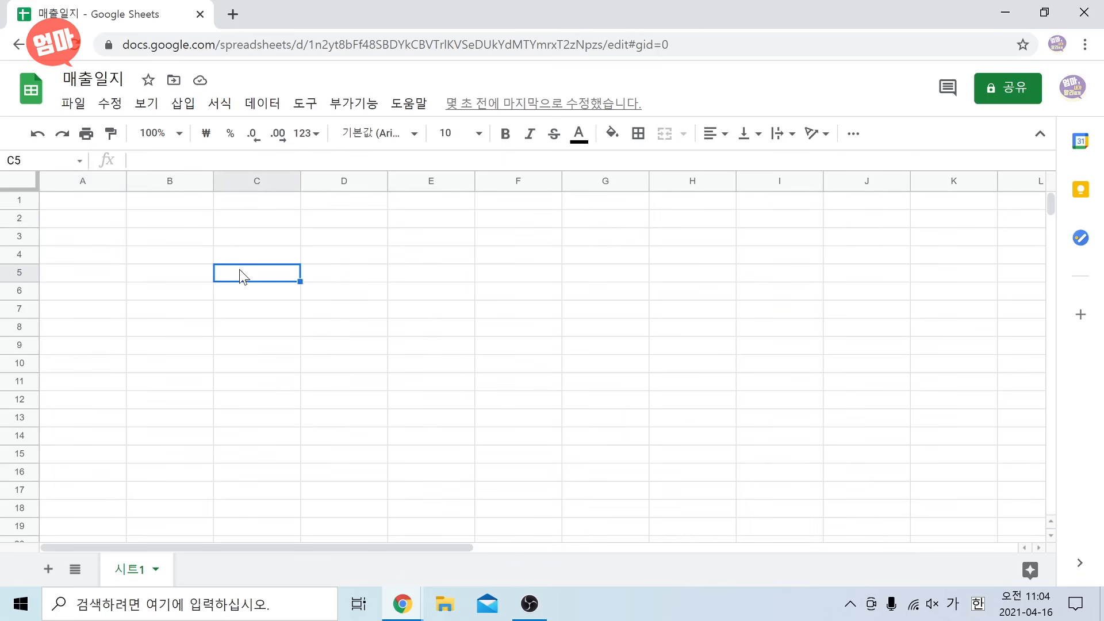
Enter 엄마, 내가 and 알려줄게 down column A in cells A1 to A3.
{"action": "left_click", "coordinate": [79, 201]}
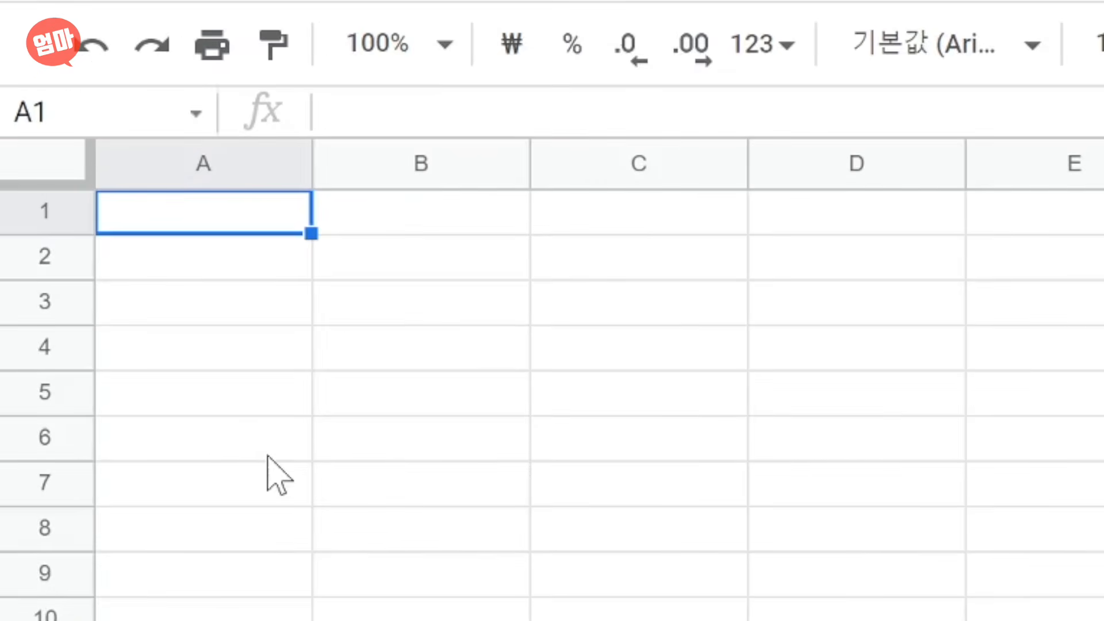
{"action": "type", "text": "엄마"}
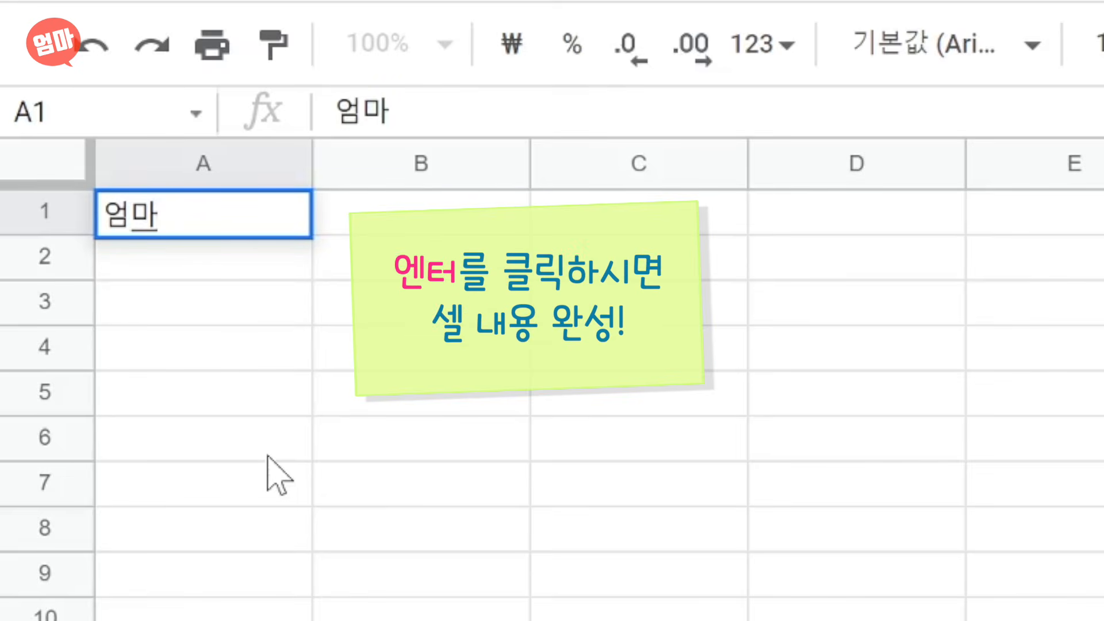
{"action": "key", "text": "Return"}
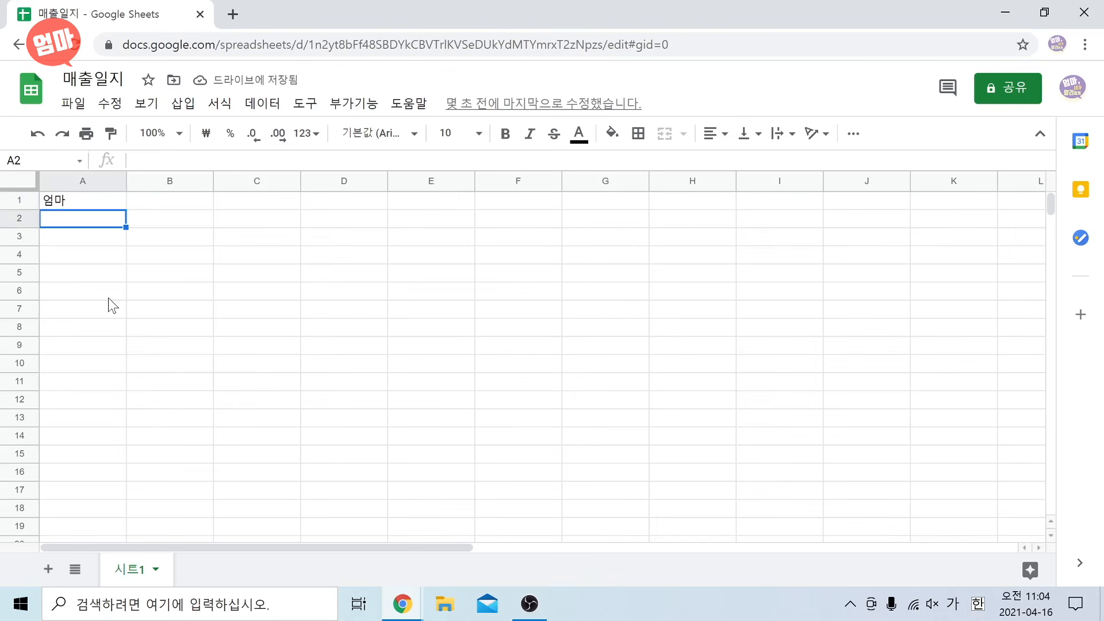
{"action": "type", "text": "내가"}
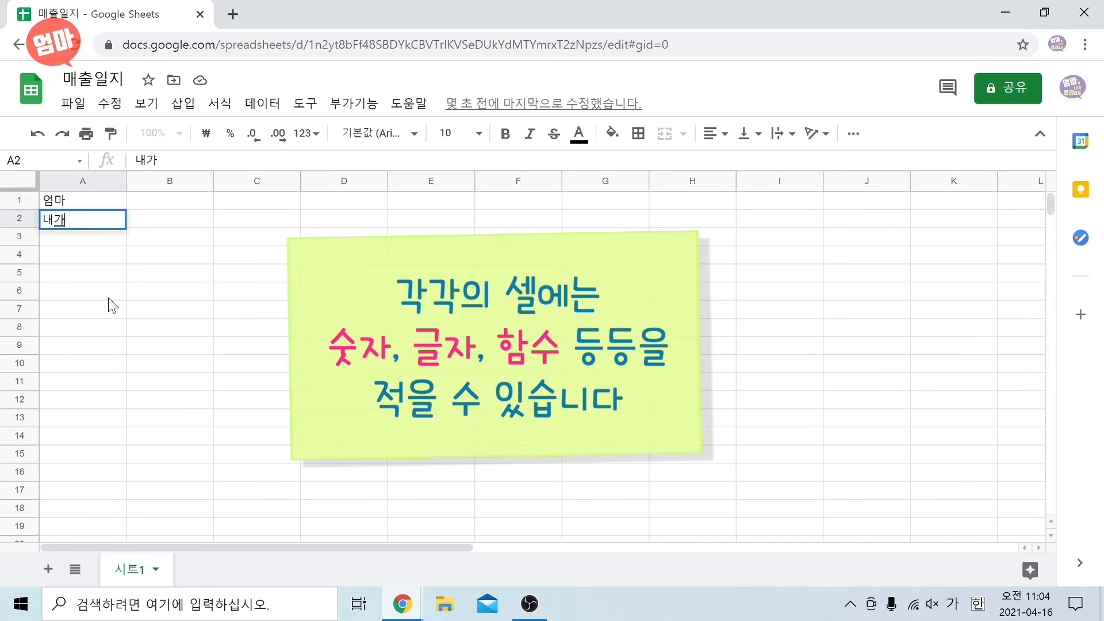
{"action": "key", "text": "Return"}
{"action": "type", "text": "알려줄게"}
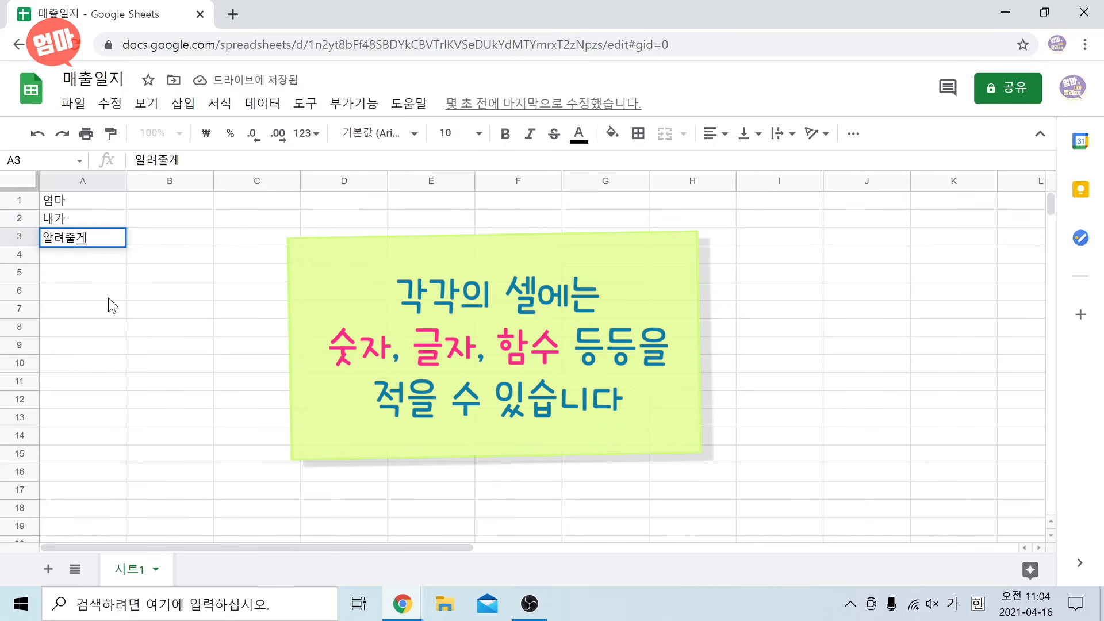
{"action": "key", "text": "Return"}
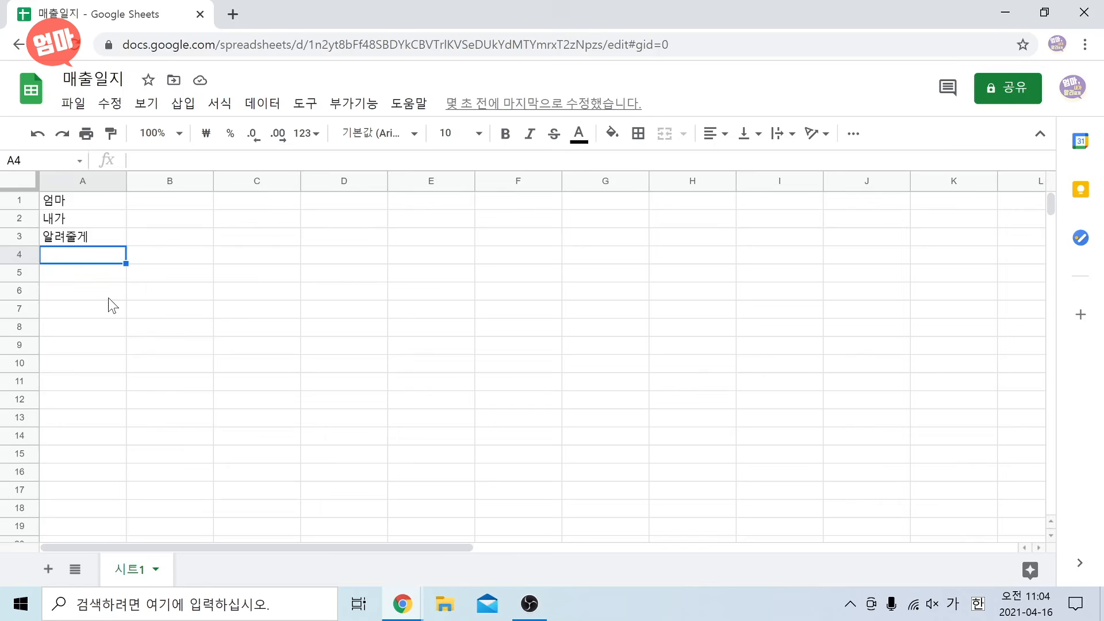
Enter 엄마, 내가, 알려줄게 and "엄마, 내가 알려줄게" across row 3 in cells D3 to G3.
{"action": "key", "text": "Up"}
{"action": "key", "text": "Right"}
{"action": "key", "text": "Right"}
{"action": "key", "text": "Right"}
{"action": "type", "text": "엄마"}
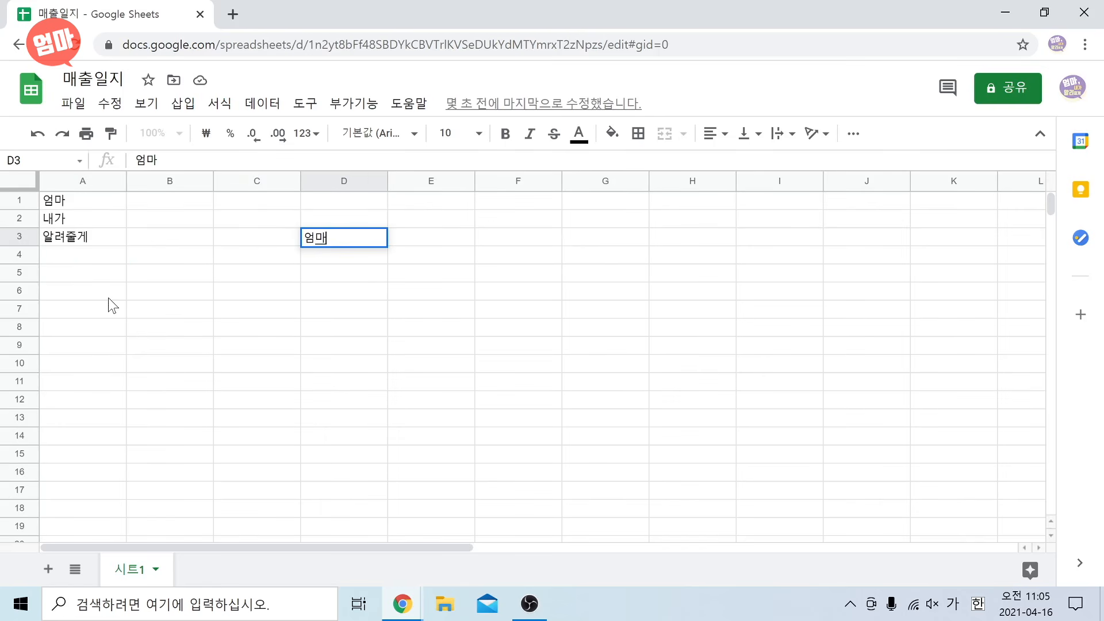
{"action": "key", "text": "Tab"}
{"action": "type", "text": "내가"}
{"action": "key", "text": "Tab"}
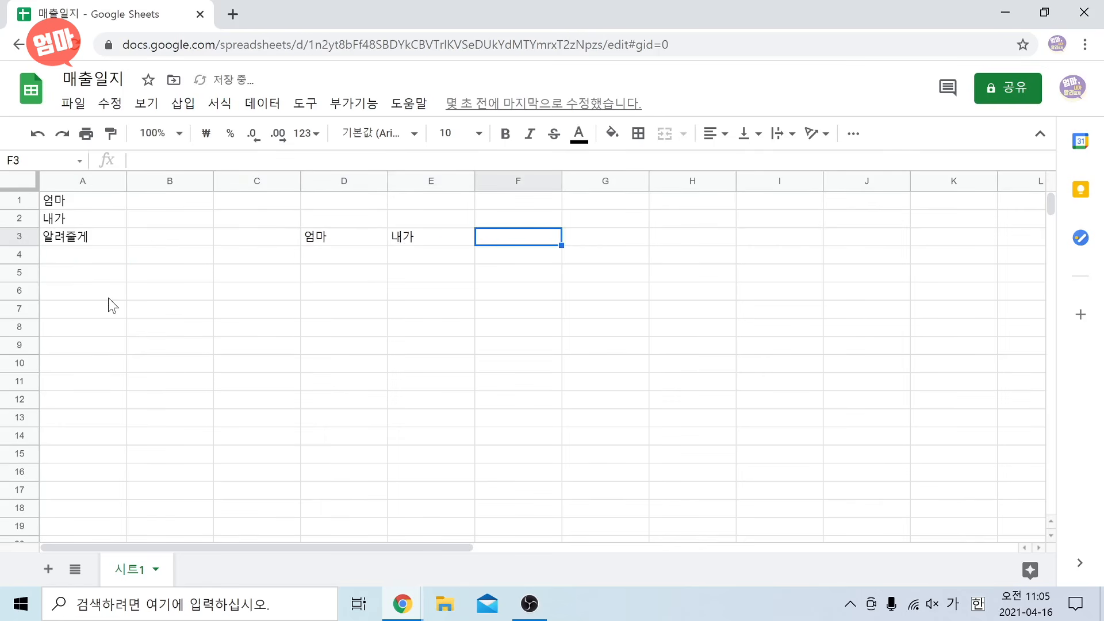
{"action": "type", "text": "알려줄게"}
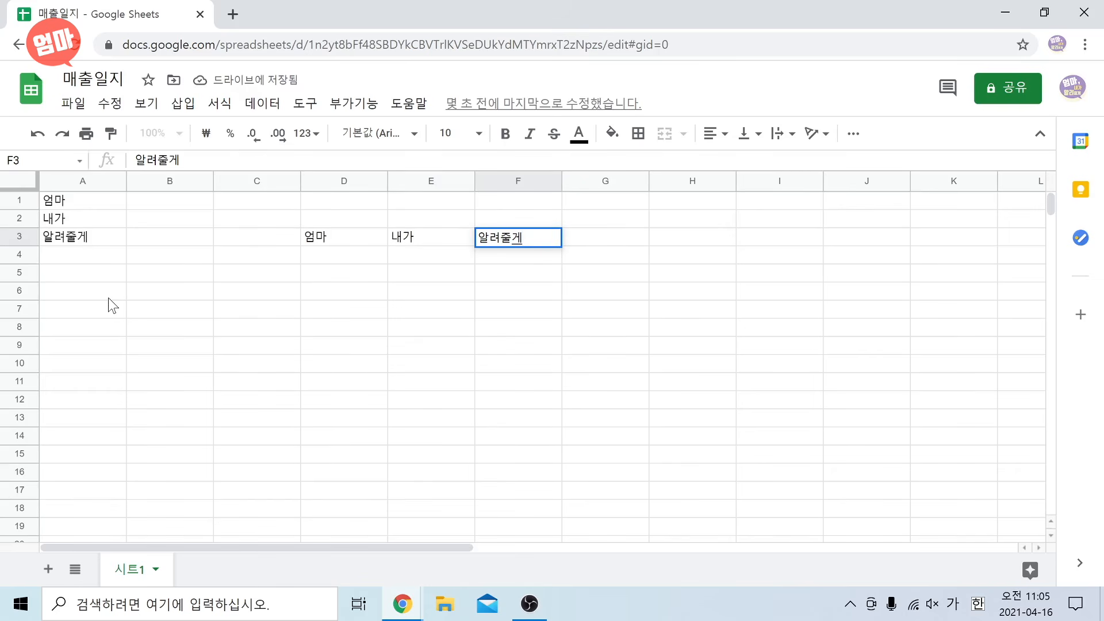
{"action": "key", "text": "Tab"}
{"action": "type", "text": "엄마, 내가 알려줄게"}
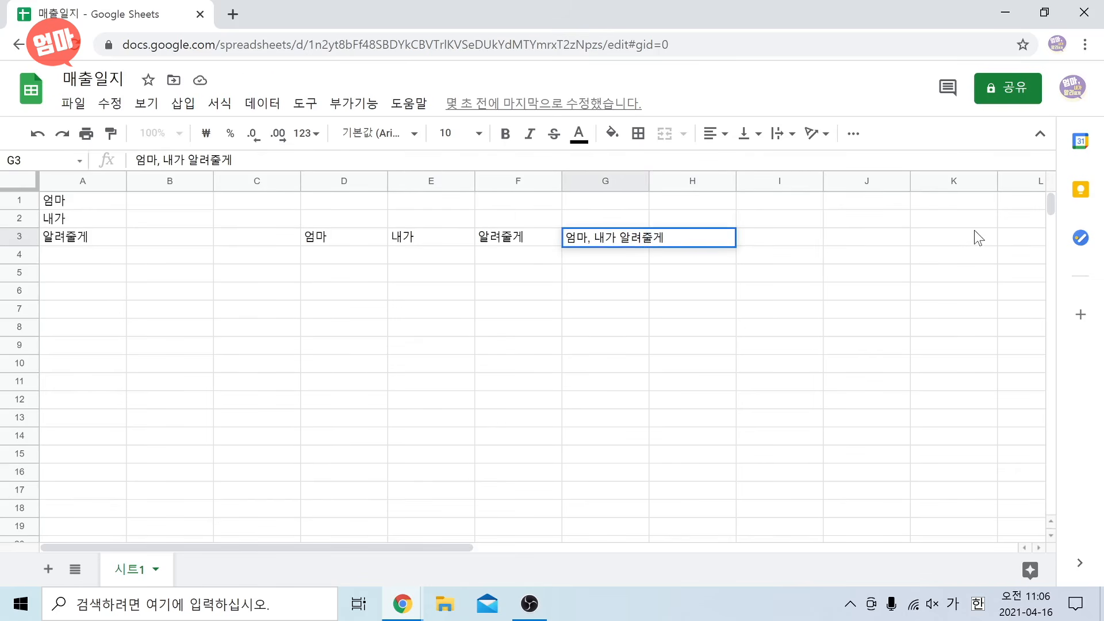
{"action": "left_click", "coordinate": [796, 239]}
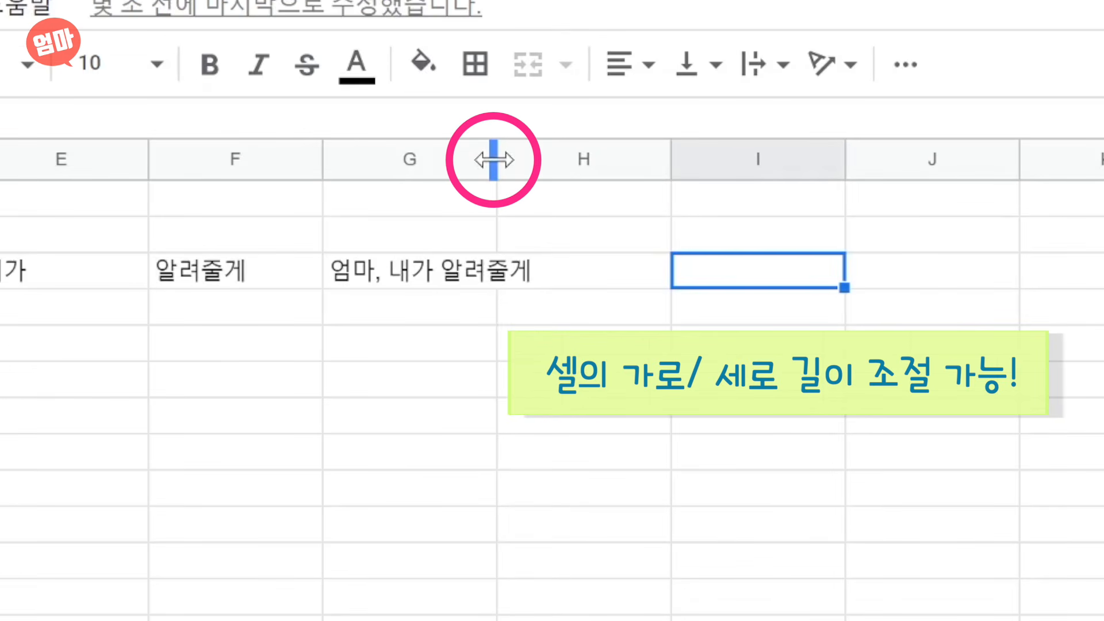
Widen column G slightly and make row 3 slightly taller.
{"action": "mouse_move", "coordinate": [493, 160]}
{"action": "left_mouse_down"}
{"action": "mouse_move", "coordinate": [709, 153]}
{"action": "mouse_move", "coordinate": [463, 167]}
{"action": "mouse_move", "coordinate": [572, 178]}
{"action": "mouse_move", "coordinate": [510, 160]}
{"action": "mouse_move", "coordinate": [506, 169]}
{"action": "left_mouse_up"}
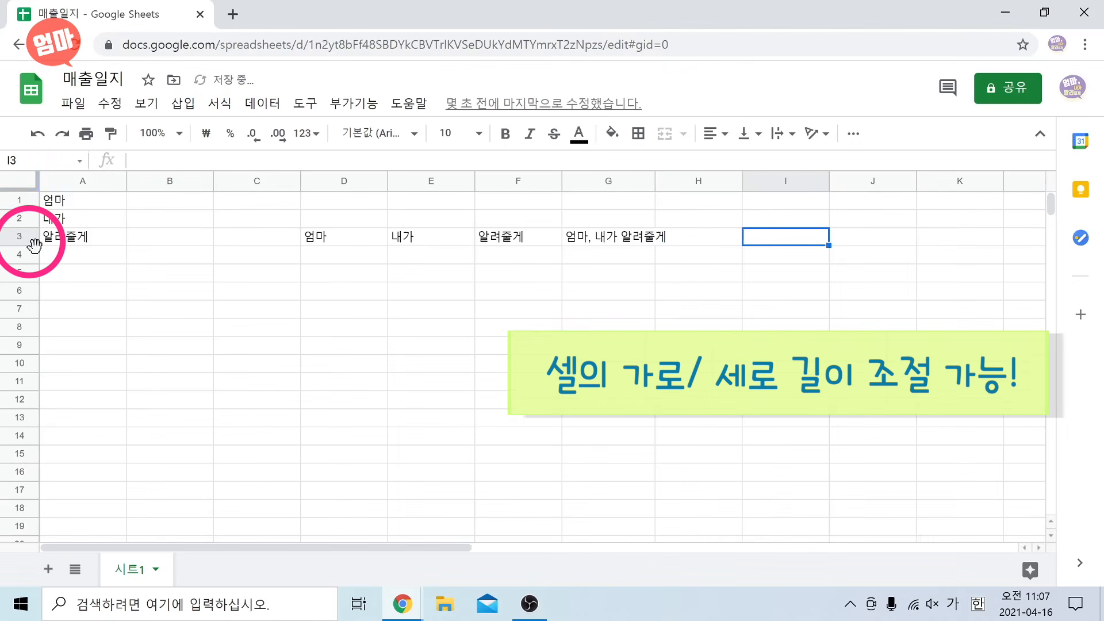
{"action": "mouse_move", "coordinate": [27, 245]}
{"action": "left_mouse_down"}
{"action": "mouse_move", "coordinate": [31, 294]}
{"action": "mouse_move", "coordinate": [27, 249]}
{"action": "left_mouse_up"}
{"action": "left_click", "coordinate": [48, 304]}
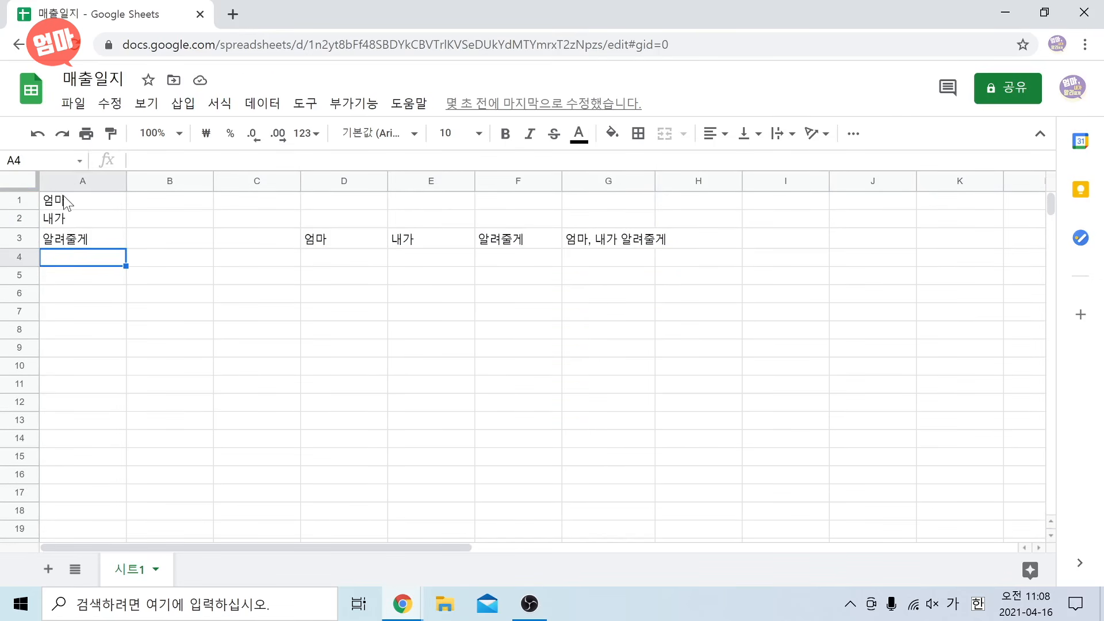
Clear all contents of the range A1:G3.
{"action": "left_click", "coordinate": [73, 206]}
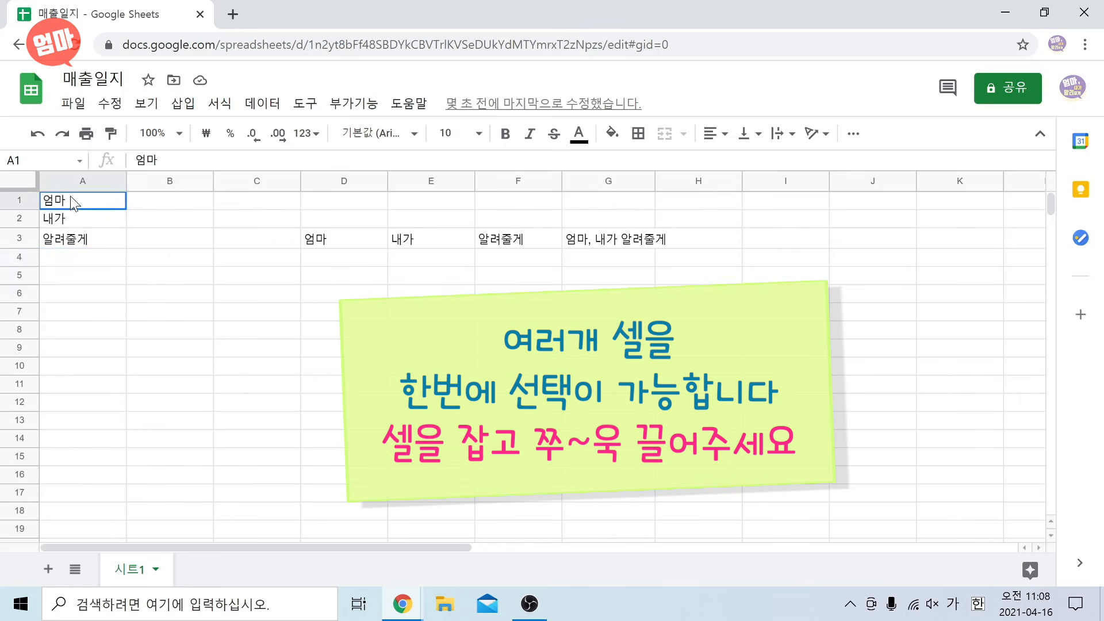
{"action": "left_click_drag", "start_coordinate": [131, 220], "coordinate": [647, 249]}
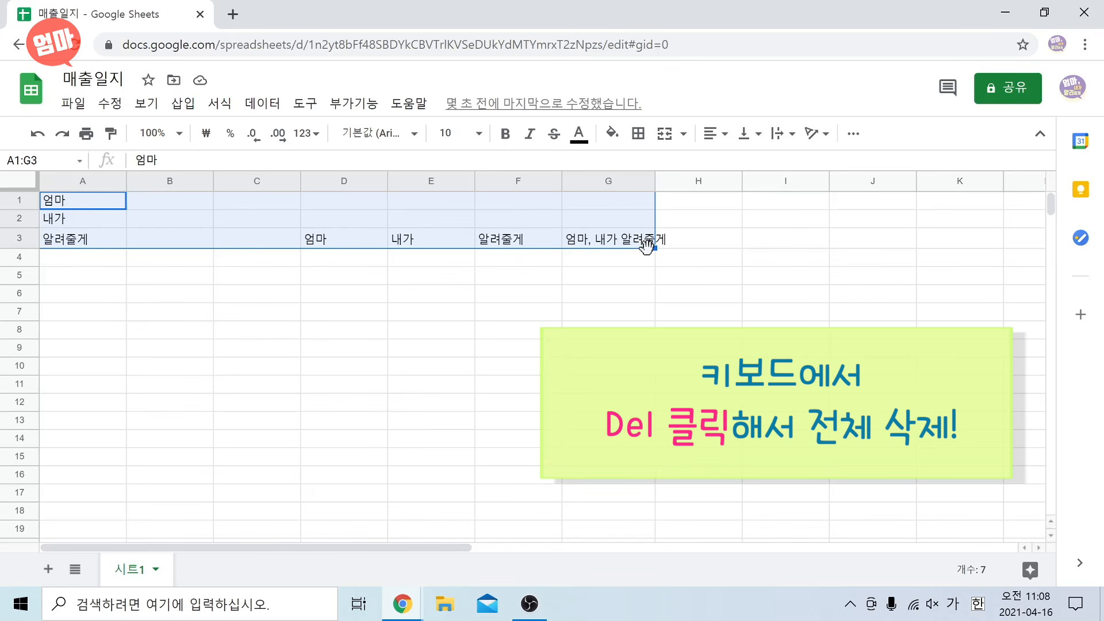
{"action": "key", "text": "Delete"}
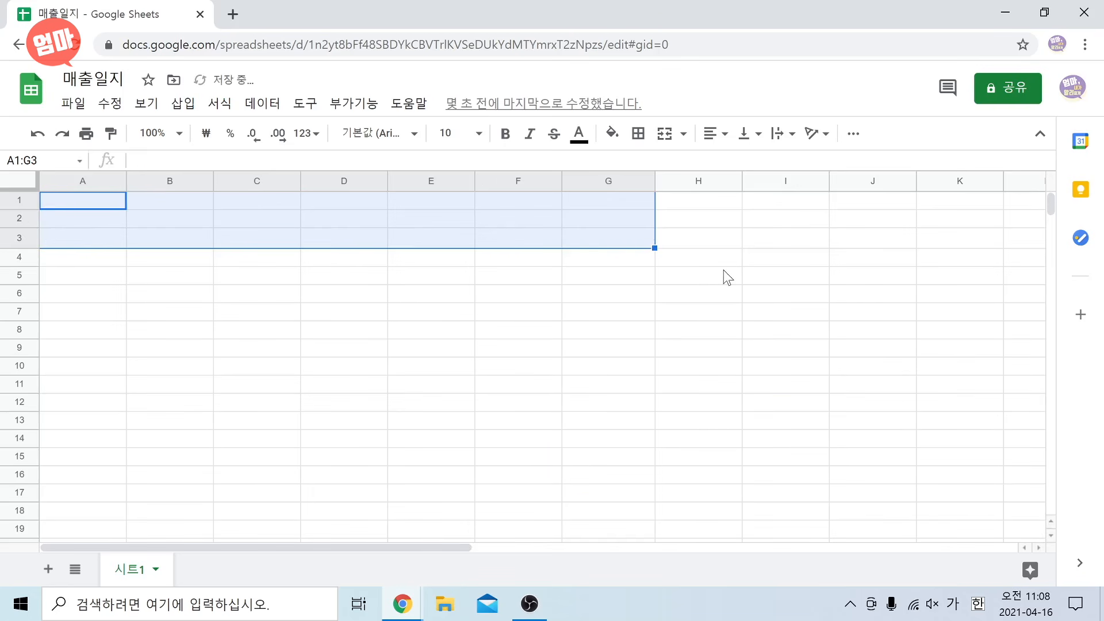
Rename the sheet 시트1 as 4월.
{"action": "left_click", "coordinate": [137, 575]}
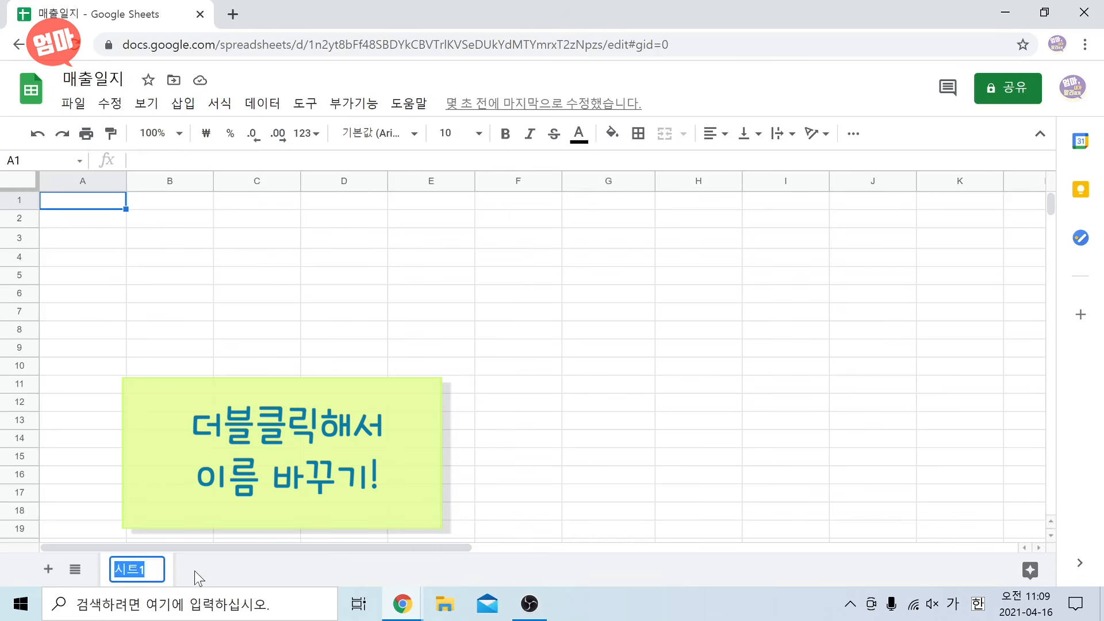
{"action": "type", "text": "4월"}
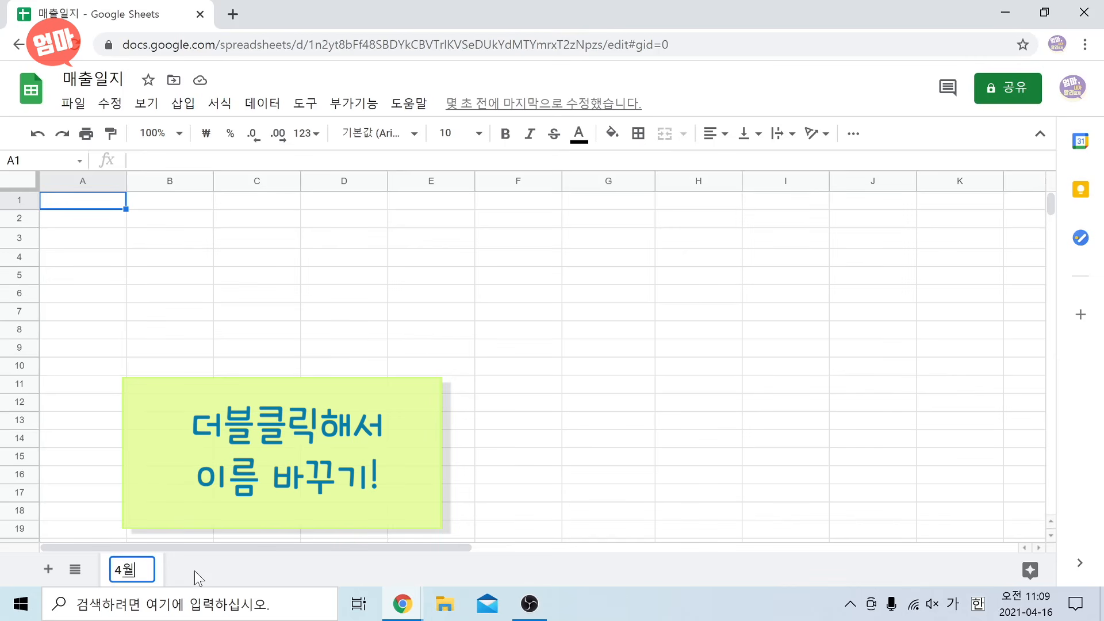
{"action": "key", "text": "Return"}
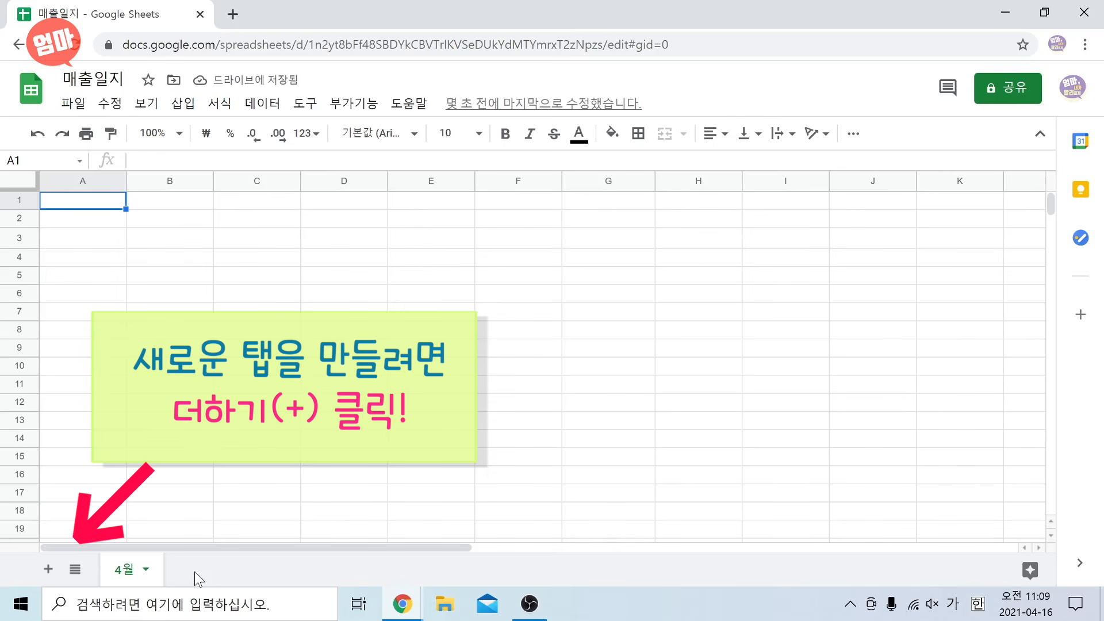
Add a second sheet and name it 5월.
{"action": "left_click", "coordinate": [48, 570]}
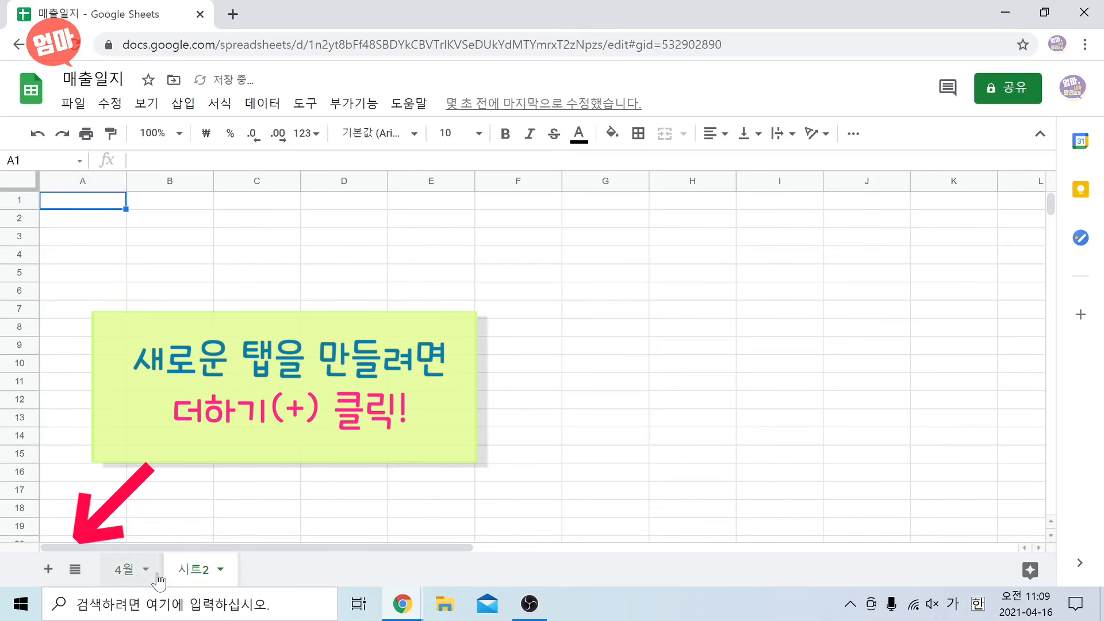
{"action": "double_click", "coordinate": [187, 571]}
{"action": "type", "text": "5월"}
{"action": "key", "text": "Return"}
{"action": "left_click", "coordinate": [138, 571]}
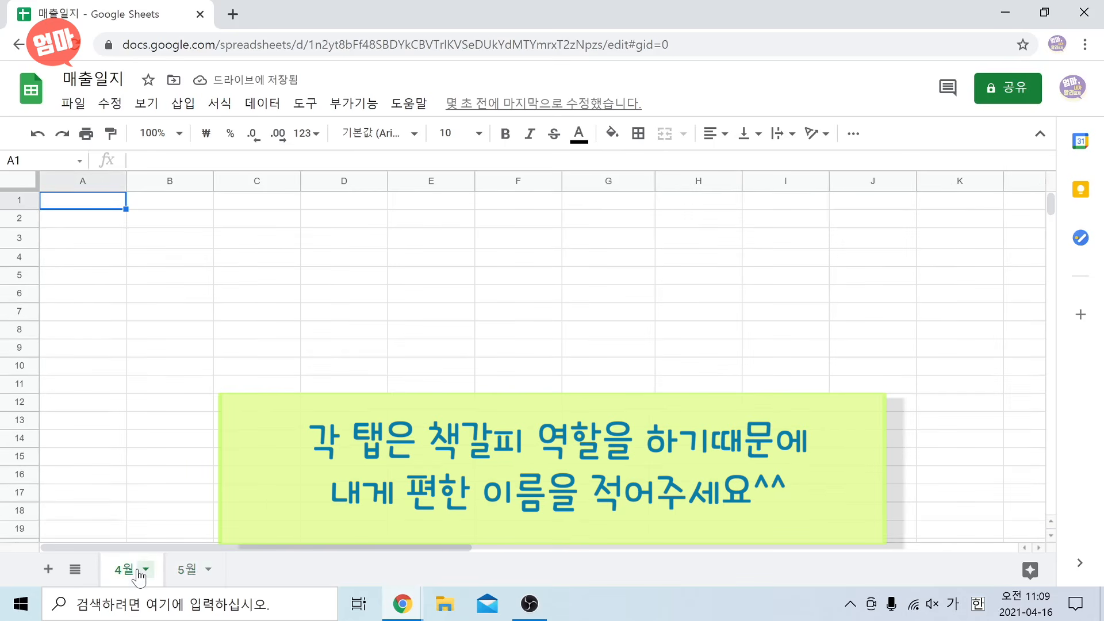
{"action": "left_click", "coordinate": [179, 572]}
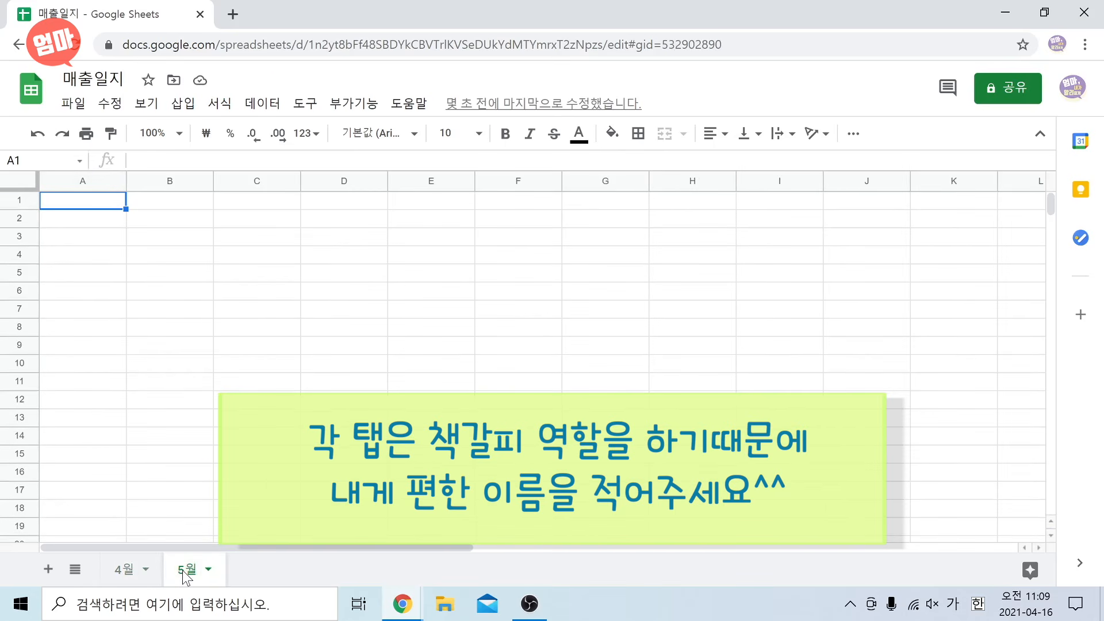
{"action": "left_click", "coordinate": [119, 572]}
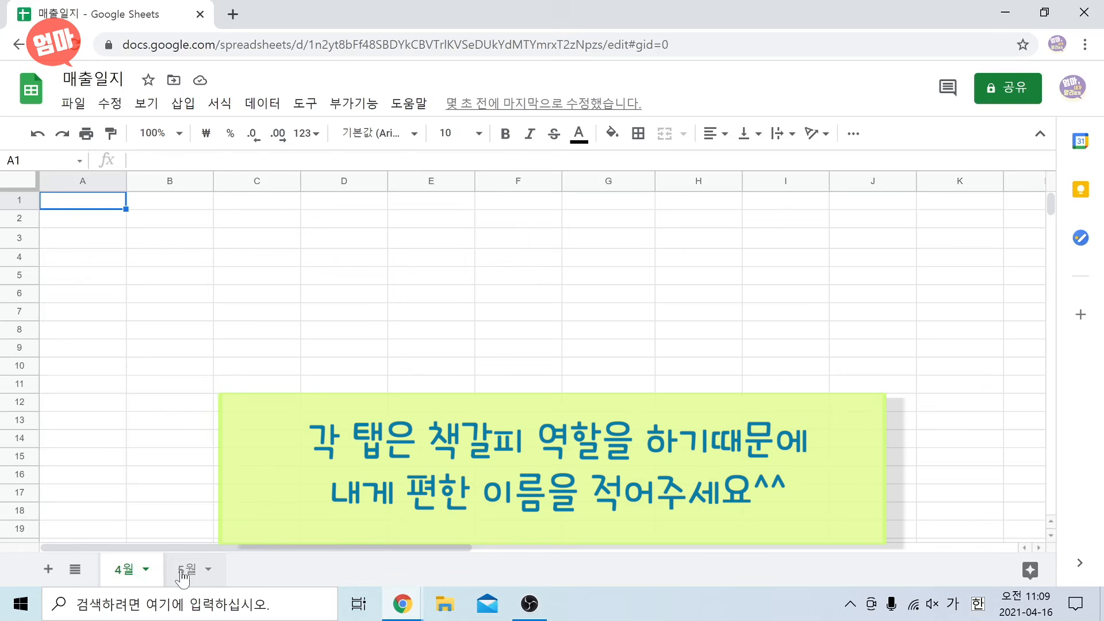
{"action": "left_click", "coordinate": [186, 571]}
Enter the headers 날짜, 순서, 이름, 주문 가격 and 메모 in cells A1 to E1 of the 4월 sheet.
{"action": "left_click", "coordinate": [131, 571]}
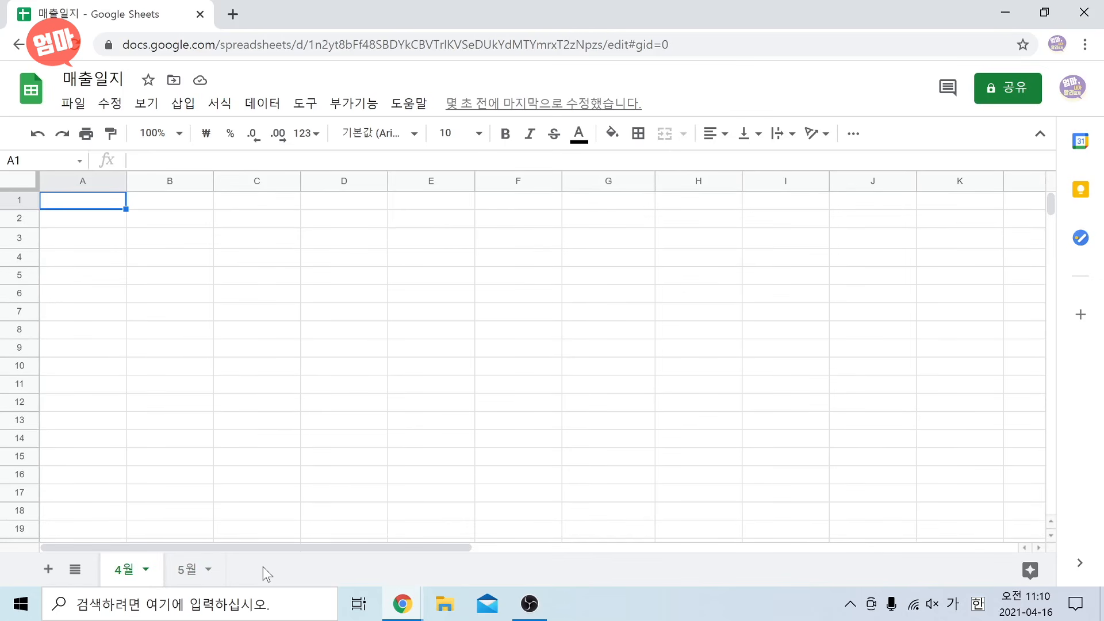
{"action": "type", "text": "날짜"}
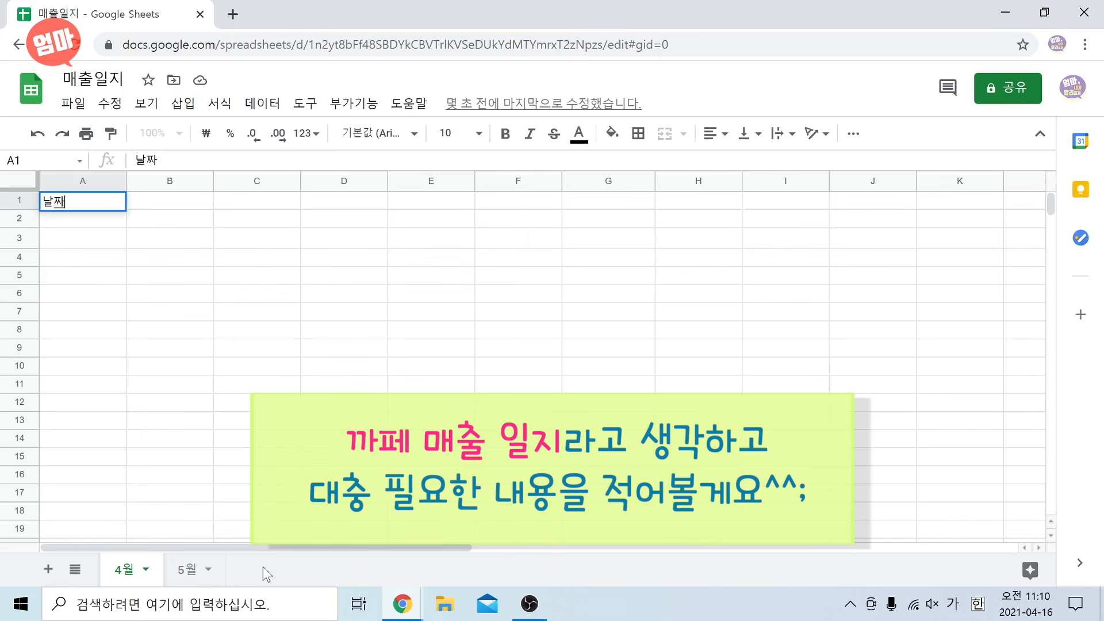
{"action": "key", "text": "Tab"}
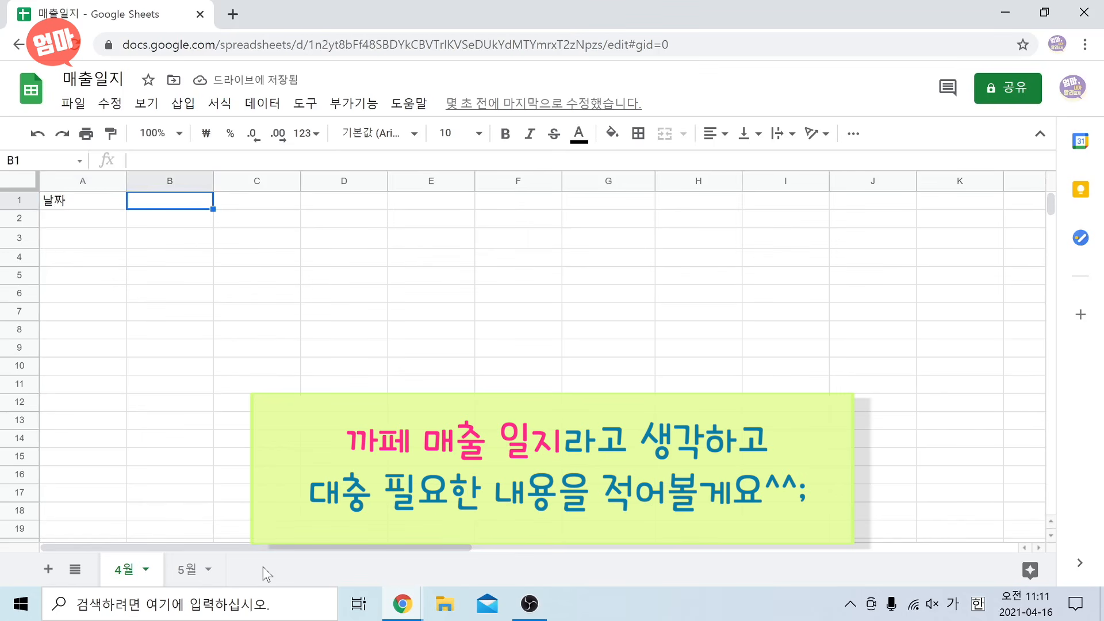
{"action": "type", "text": "순서"}
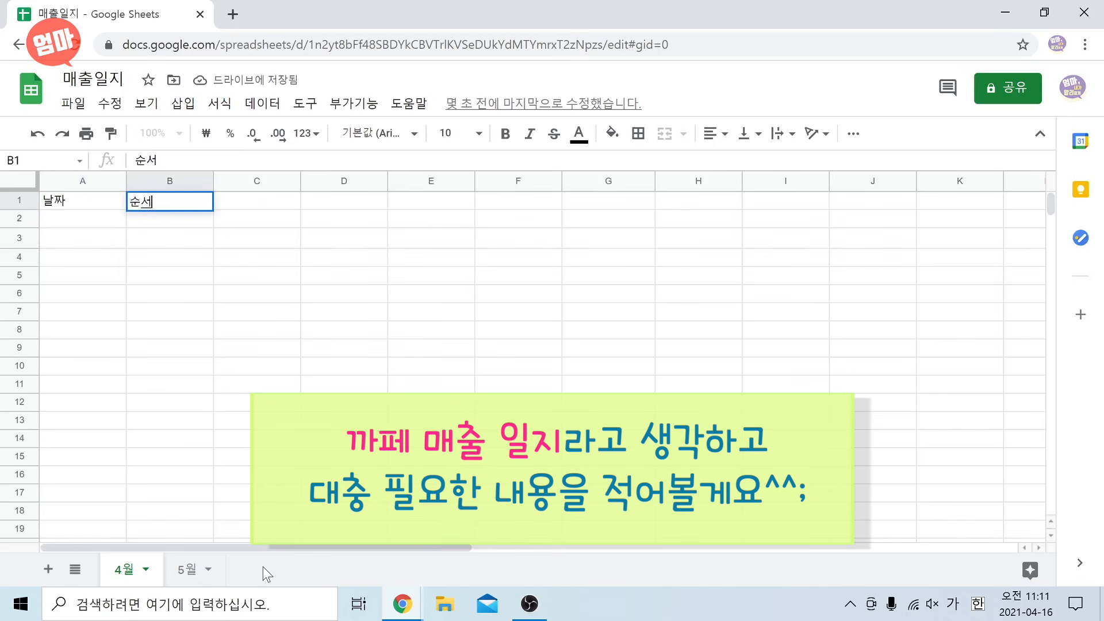
{"action": "key", "text": "Tab"}
{"action": "type", "text": "이름"}
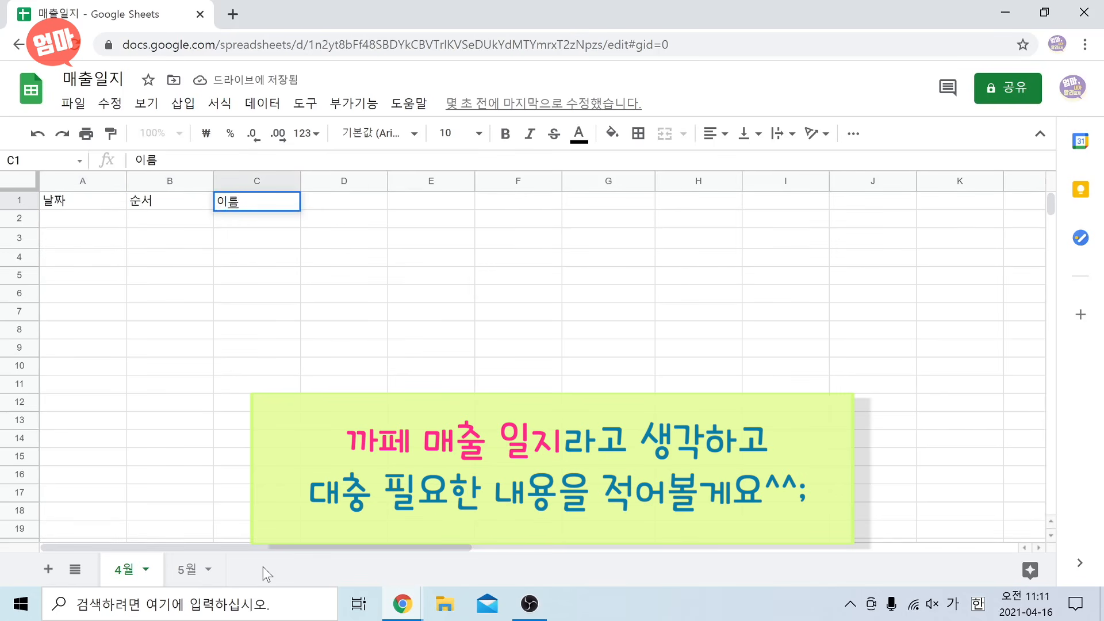
{"action": "key", "text": "Tab"}
{"action": "type", "text": "주문 가격"}
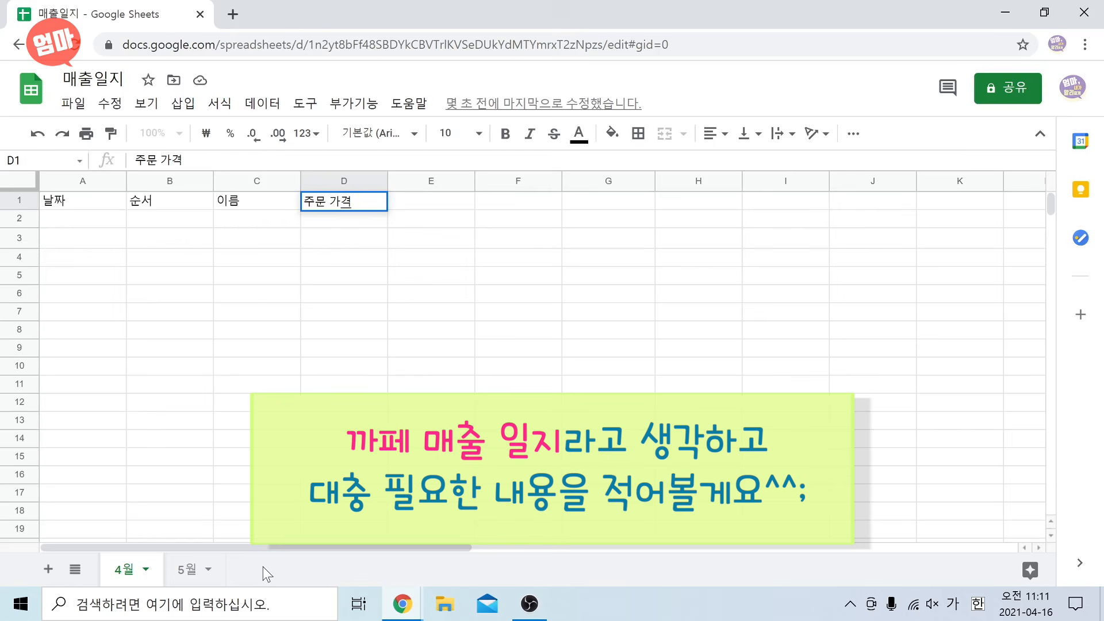
{"action": "key", "text": "Tab"}
{"action": "type", "text": "메모"}
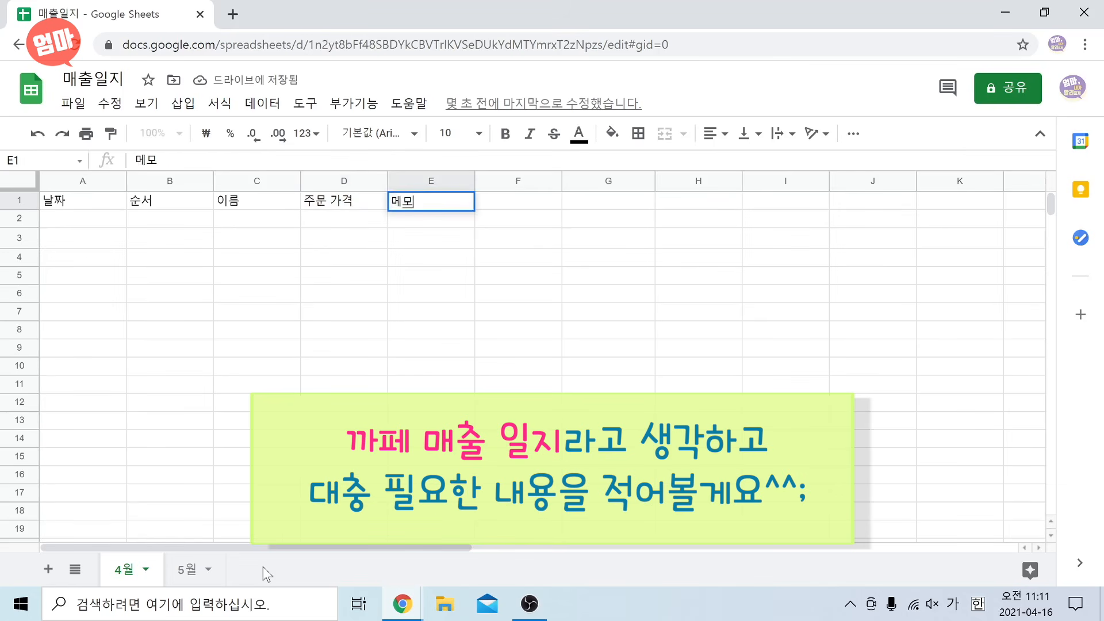
{"action": "key", "text": "Return"}
Fill row 2 with date 2021/04/16, order number 1, the customer's name and price 7000.
{"action": "type", "text": "2021/04/16"}
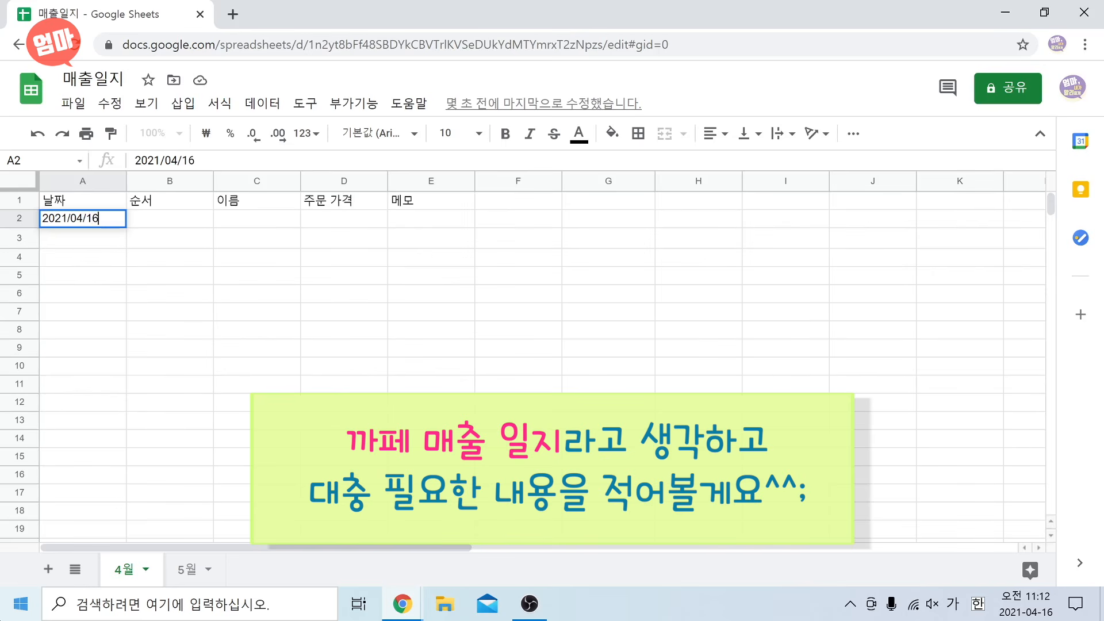
{"action": "key", "text": "Tab"}
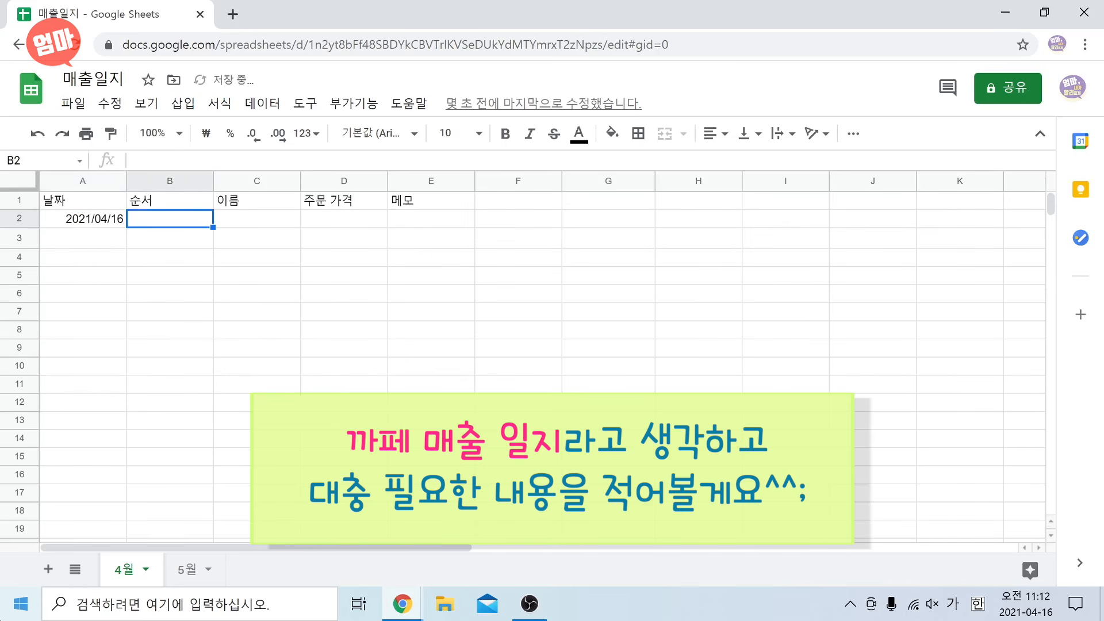
{"action": "type", "text": "1"}
{"action": "key", "text": "Tab"}
{"action": "type", "text": "홍길"}
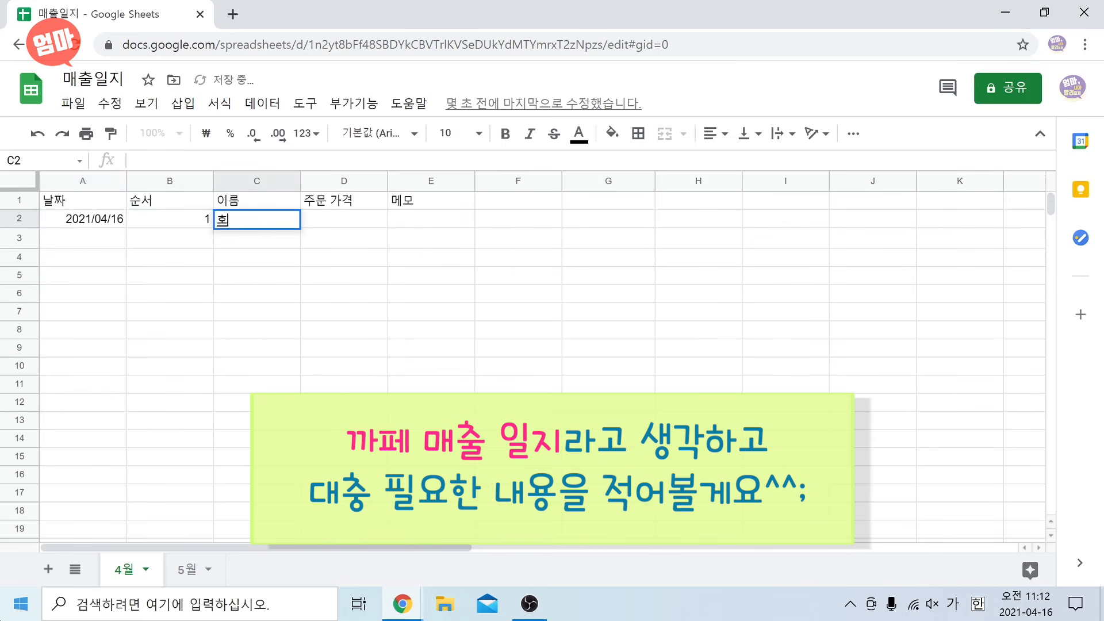
{"action": "type", "text": "동"}
{"action": "key", "text": "Tab"}
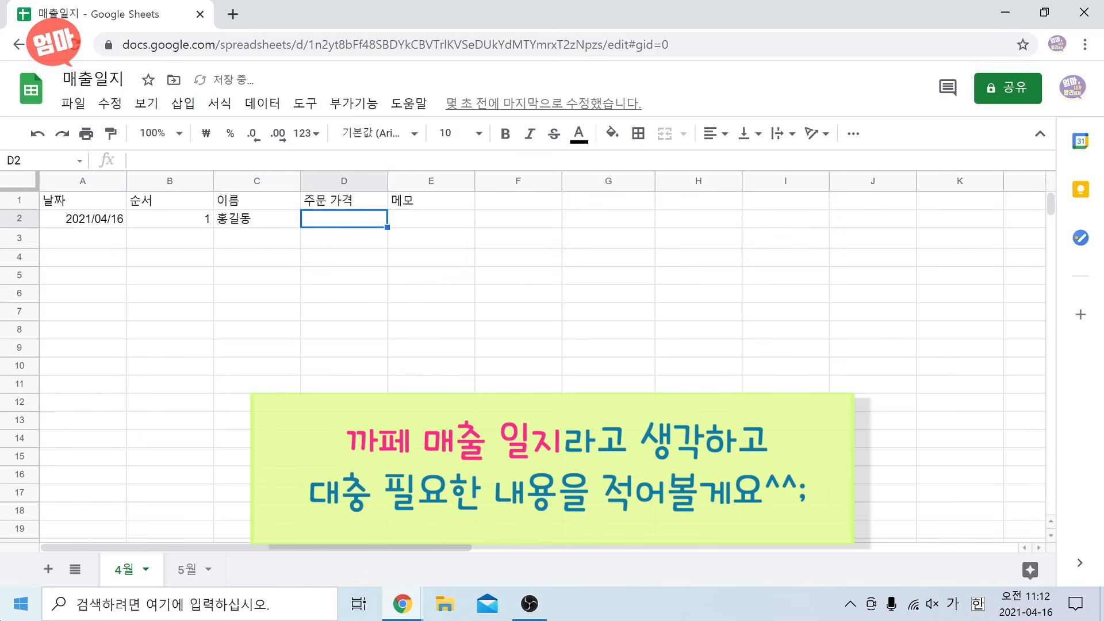
{"action": "type", "text": "7000"}
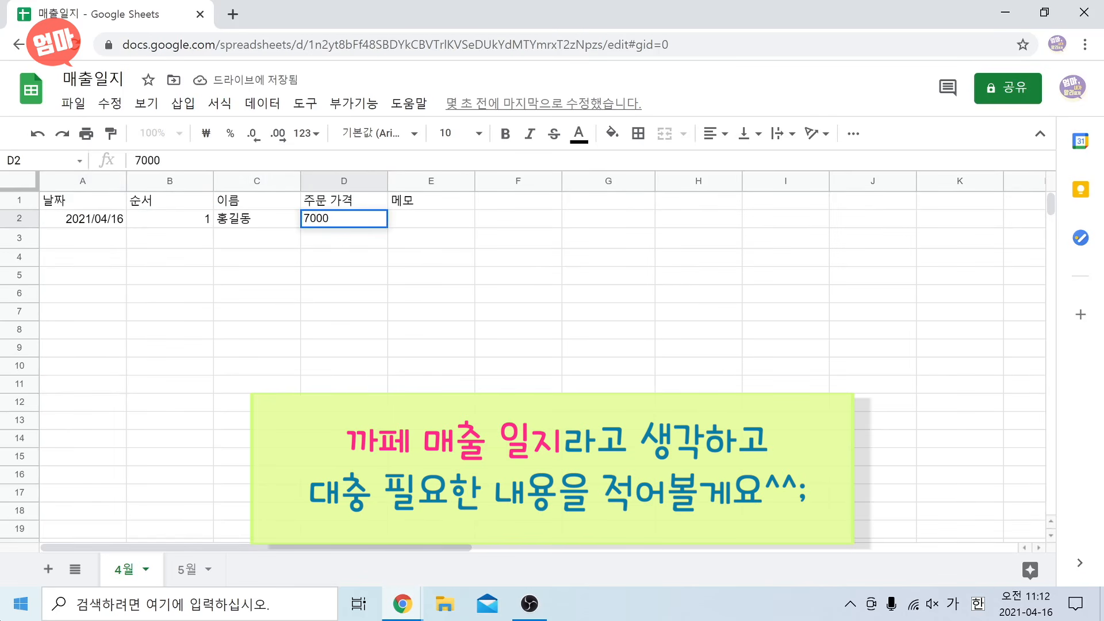
{"action": "key", "text": "Tab"}
Copy the date in cell A2 and paste it into A3.
{"action": "left_click", "coordinate": [84, 243]}
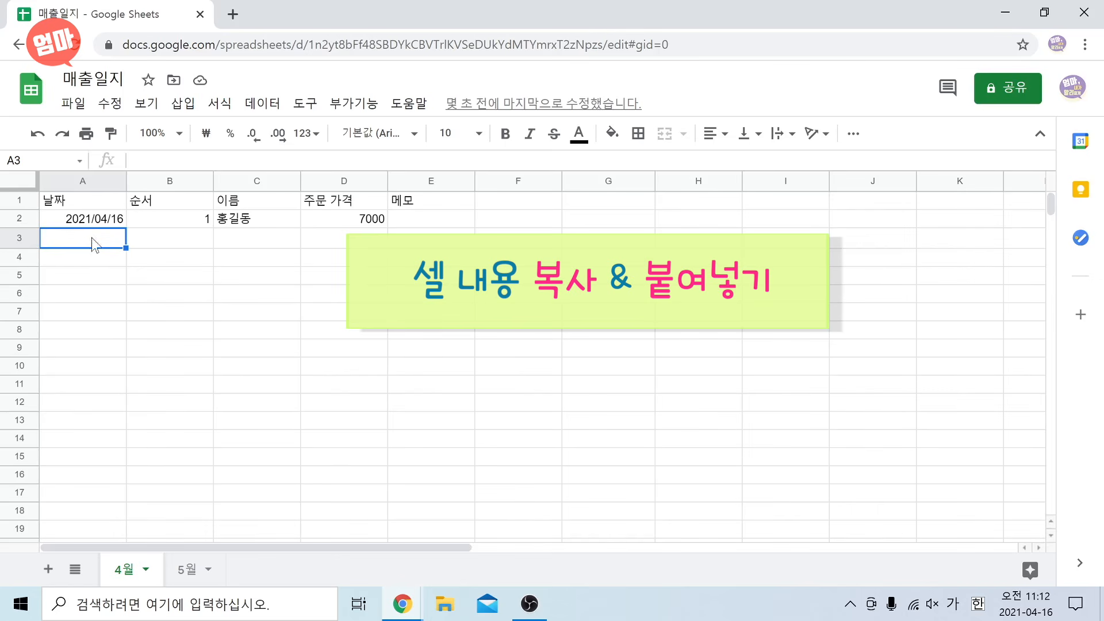
{"action": "left_click", "coordinate": [106, 225]}
{"action": "right_click", "coordinate": [105, 222]}
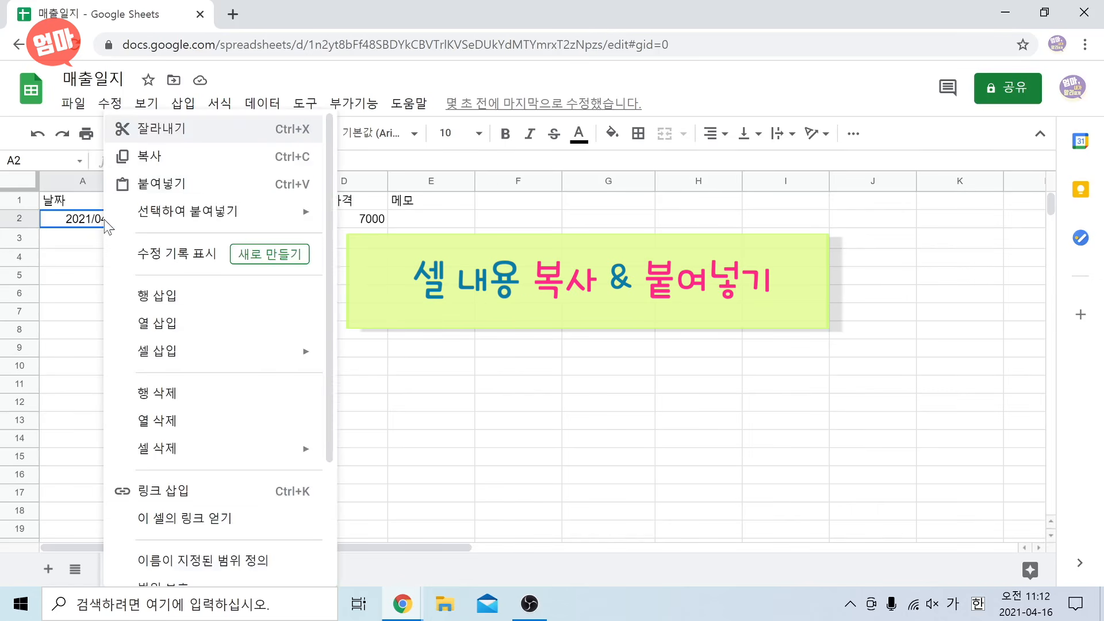
{"action": "mouse_move", "coordinate": [108, 223]}
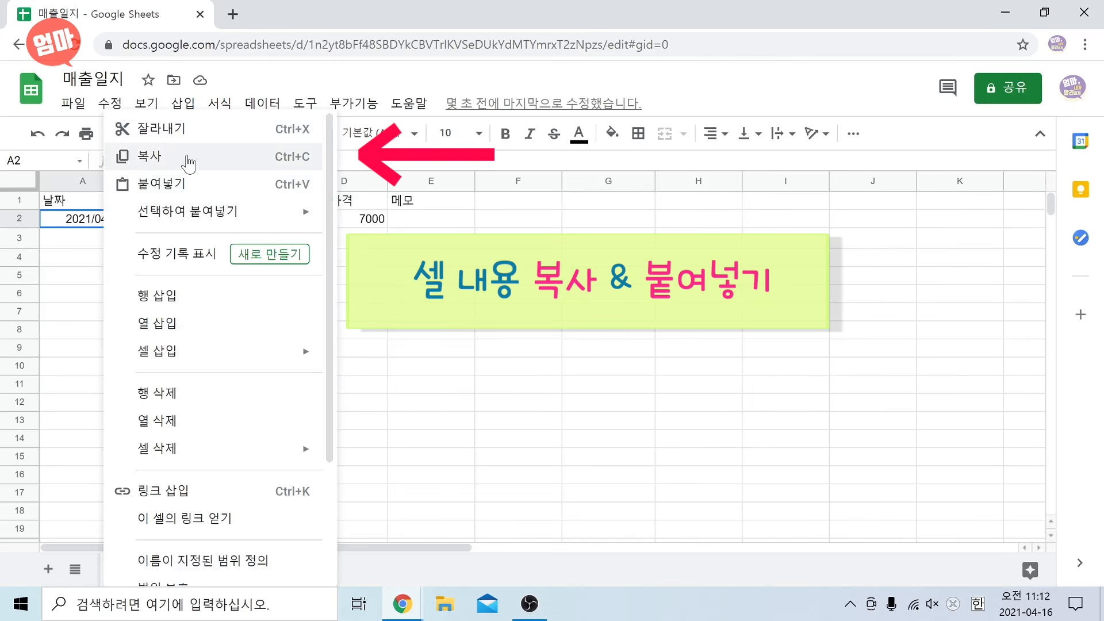
{"action": "left_click", "coordinate": [188, 163]}
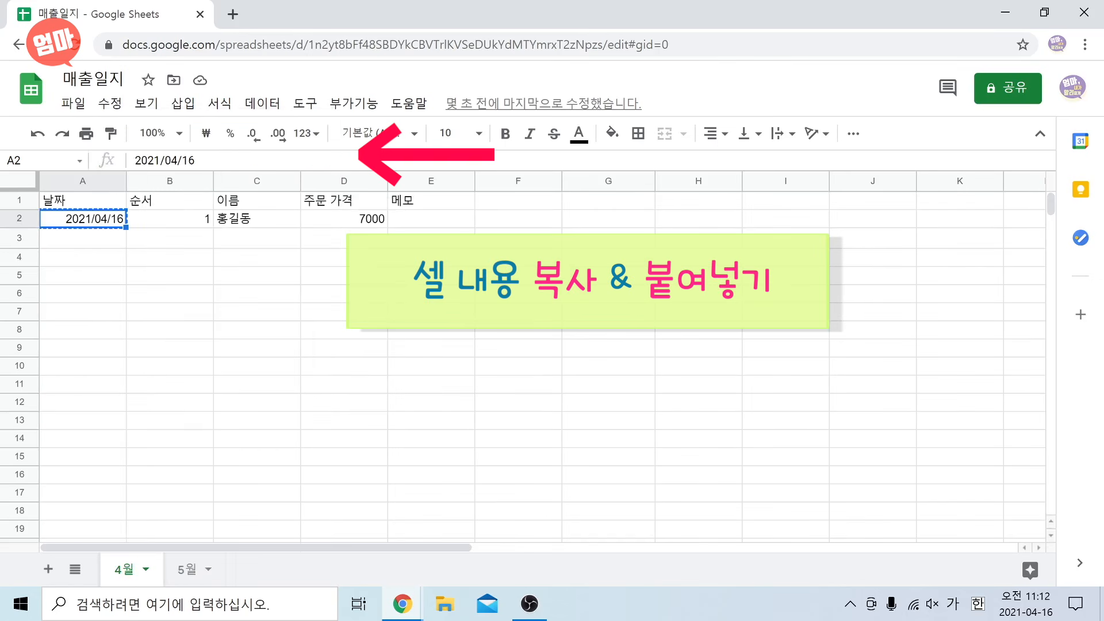
{"action": "left_click", "coordinate": [102, 248]}
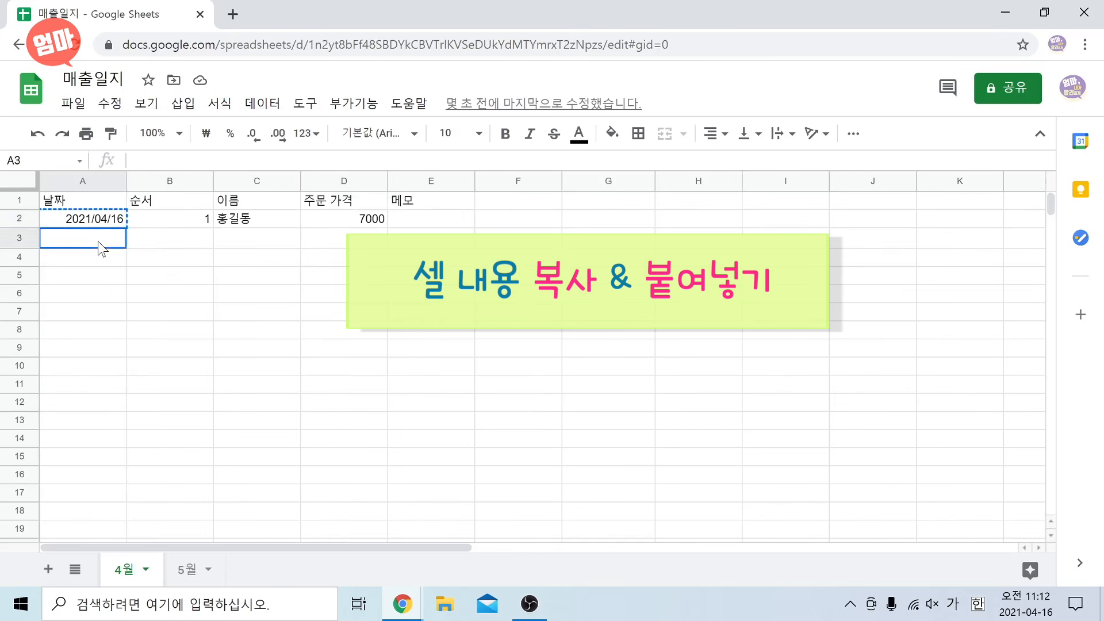
{"action": "right_click", "coordinate": [102, 248]}
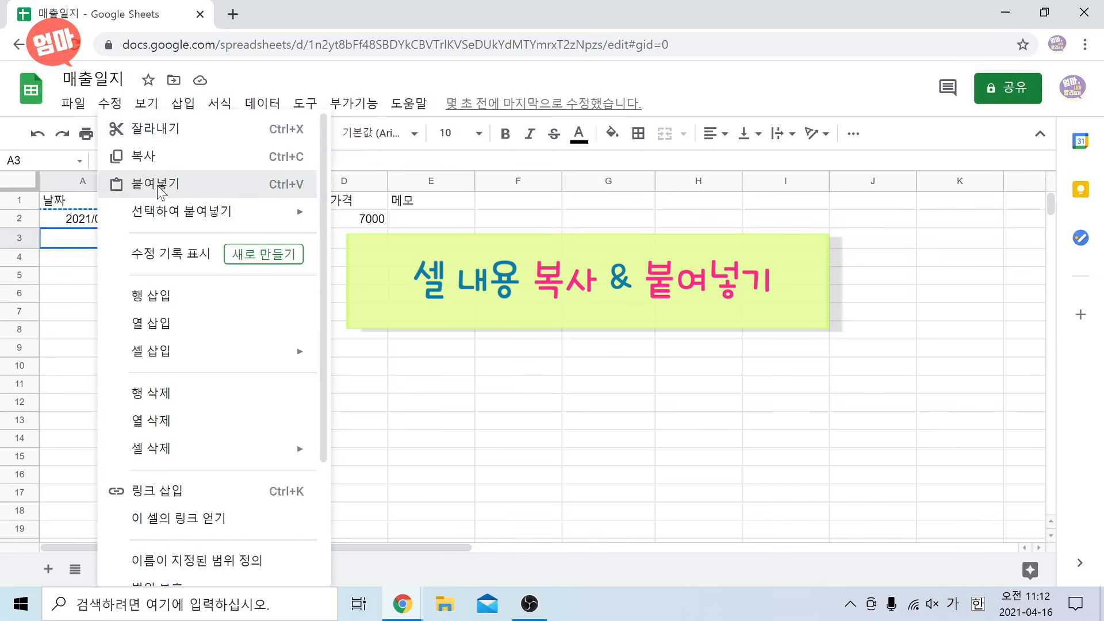
{"action": "left_click", "coordinate": [157, 185]}
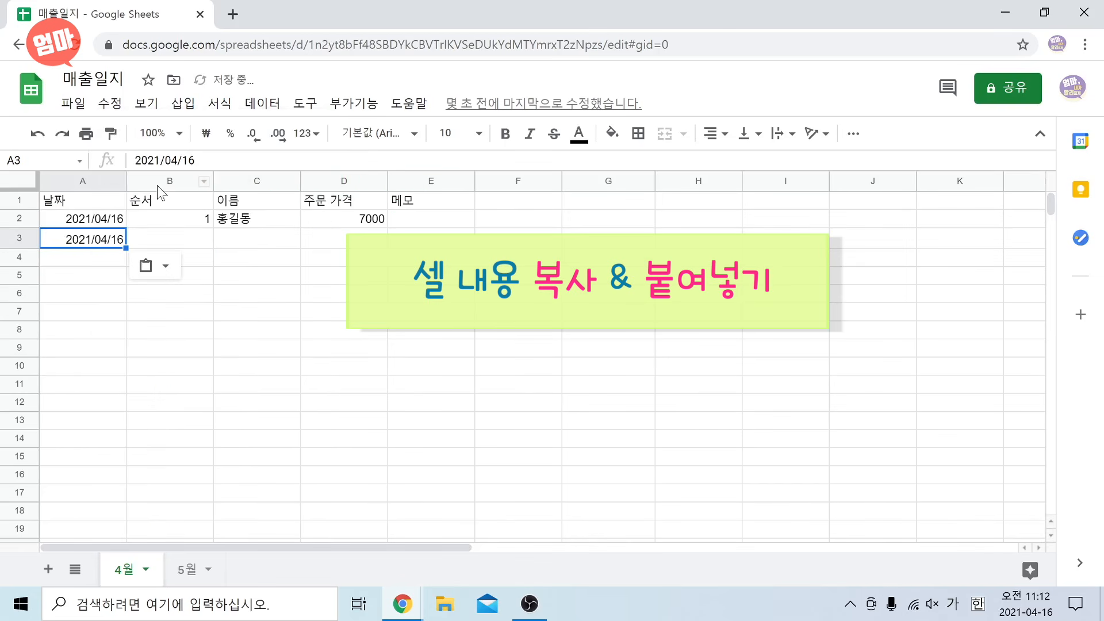
Complete row 3 with order number 2, the customer's name and price 5000.
{"action": "left_click", "coordinate": [191, 247]}
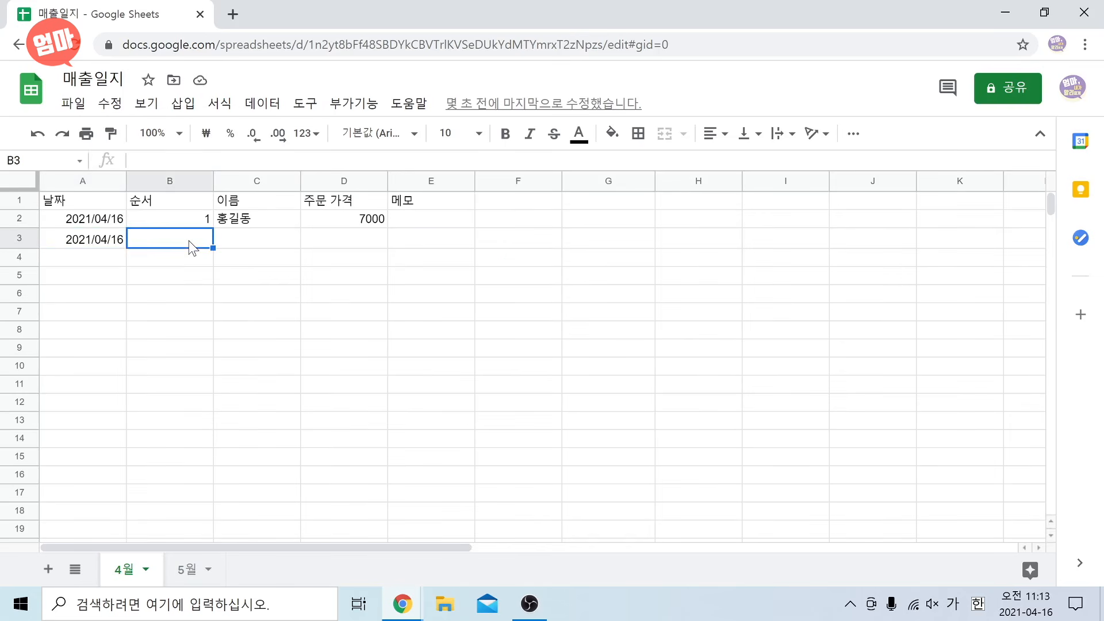
{"action": "type", "text": "2"}
{"action": "key", "text": "Tab"}
{"action": "type", "text": "박철수"}
{"action": "key", "text": "Tab"}
{"action": "type", "text": "5000"}
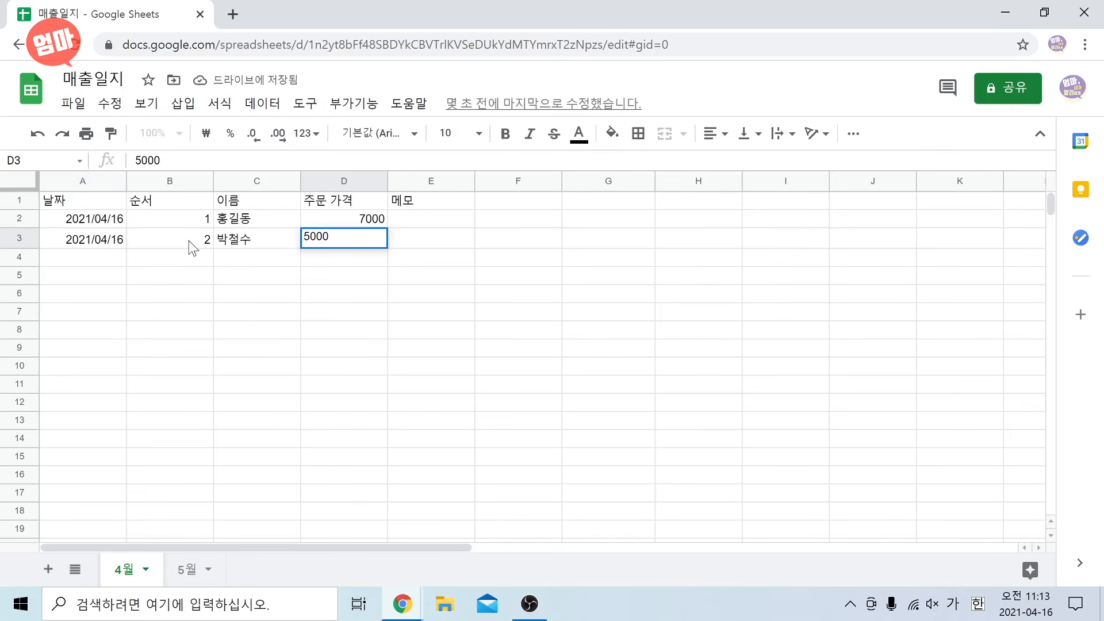
{"action": "key", "text": "Tab"}
{"action": "key", "text": "Return"}
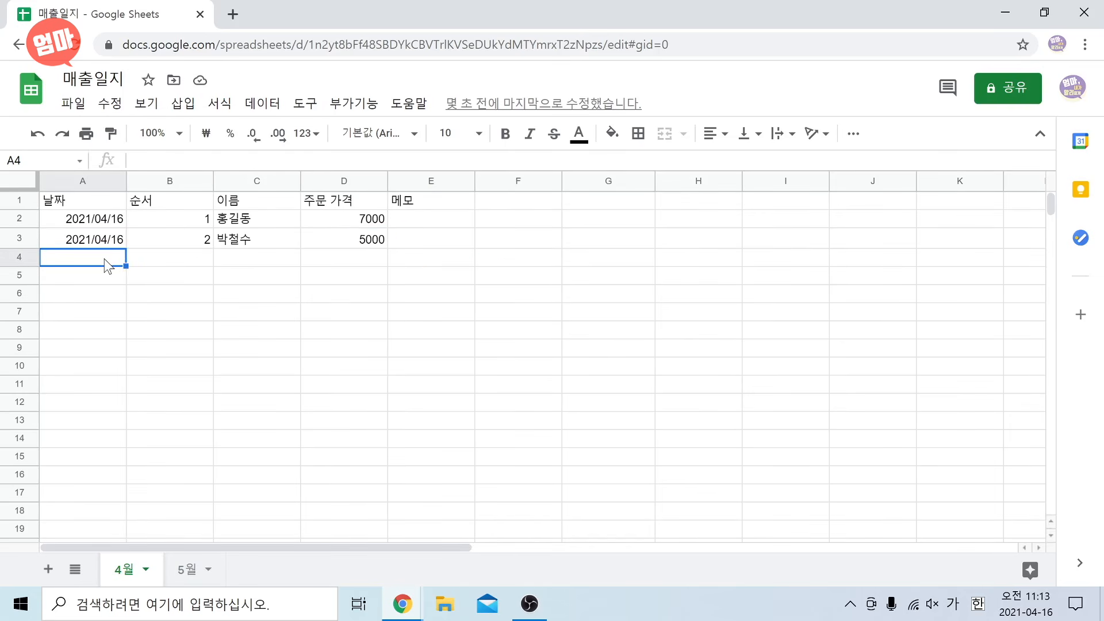
Paste the copied date into A4 and complete row 4 with order number 3, the customer's name and price 3000.
{"action": "key", "text": "ctrl+v"}
{"action": "key", "text": "Tab"}
{"action": "key", "text": "shift+Tab"}
{"action": "key", "text": "Tab"}
{"action": "type", "text": "3"}
{"action": "key", "text": "Tab"}
{"action": "type", "text": "김영희"}
{"action": "key", "text": "Tab"}
{"action": "type", "text": "3000"}
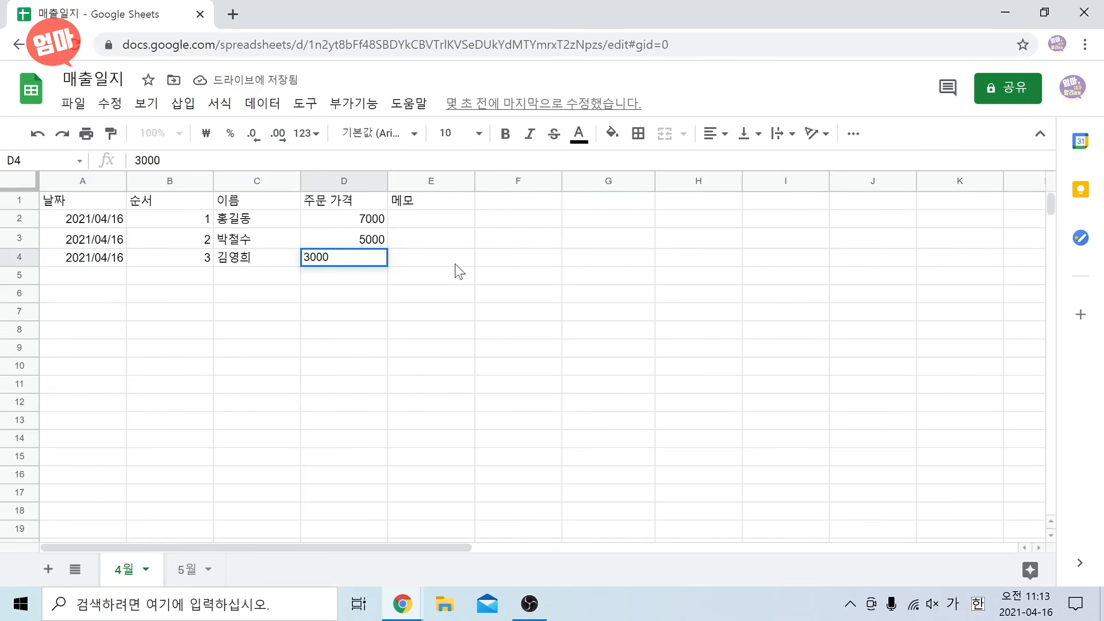
{"action": "key", "text": "Tab"}
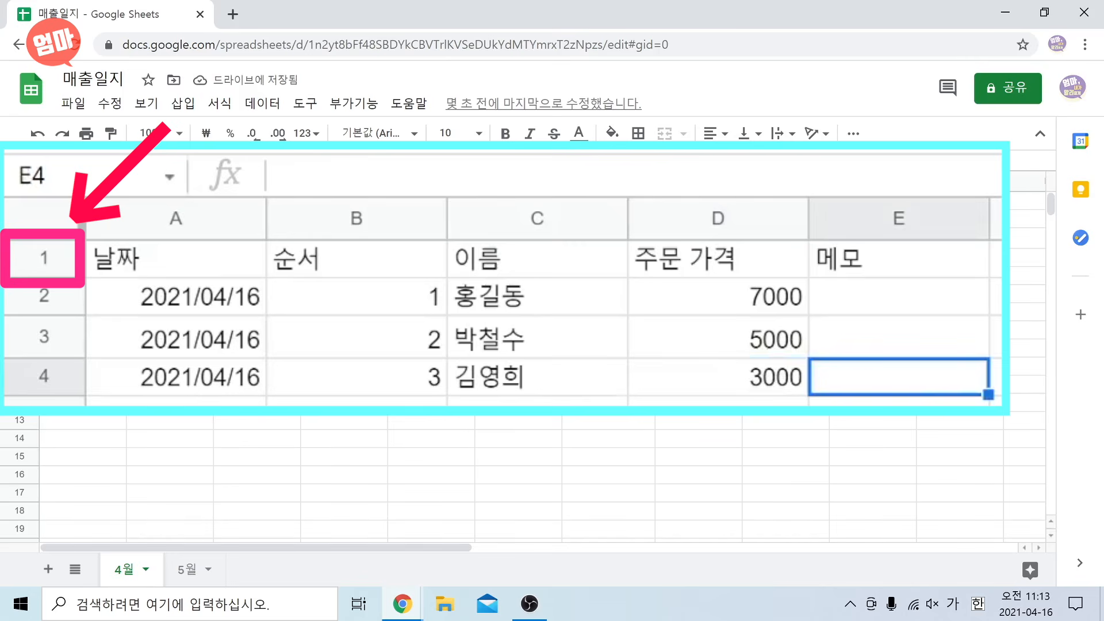
Format header row 1 with font size 14, bold and blue text.
{"action": "left_click", "coordinate": [20, 199]}
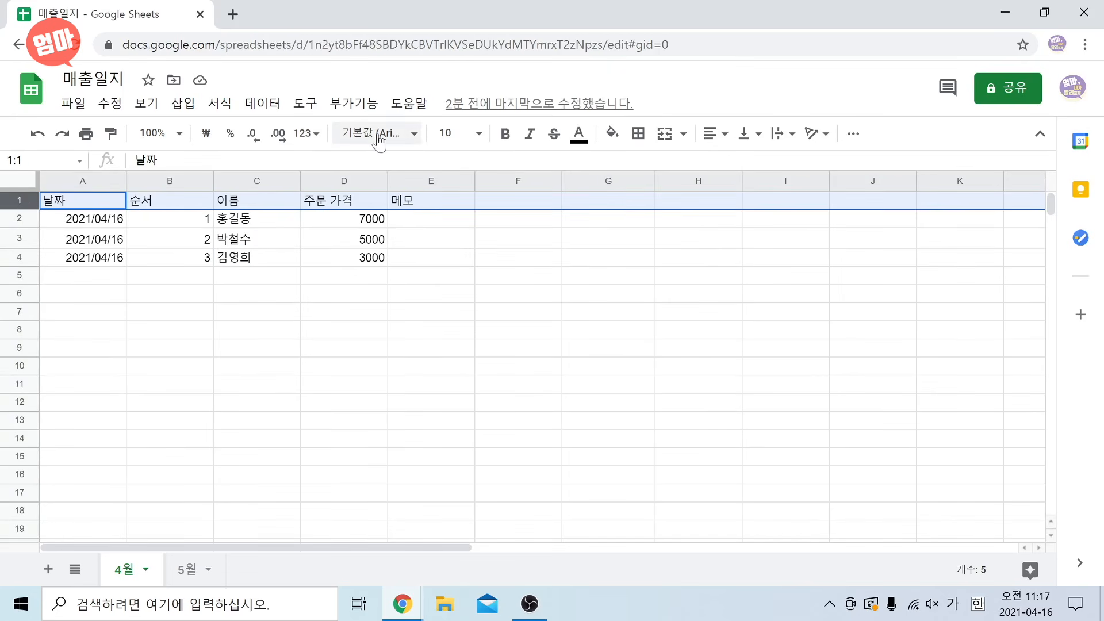
{"action": "left_click", "coordinate": [480, 135]}
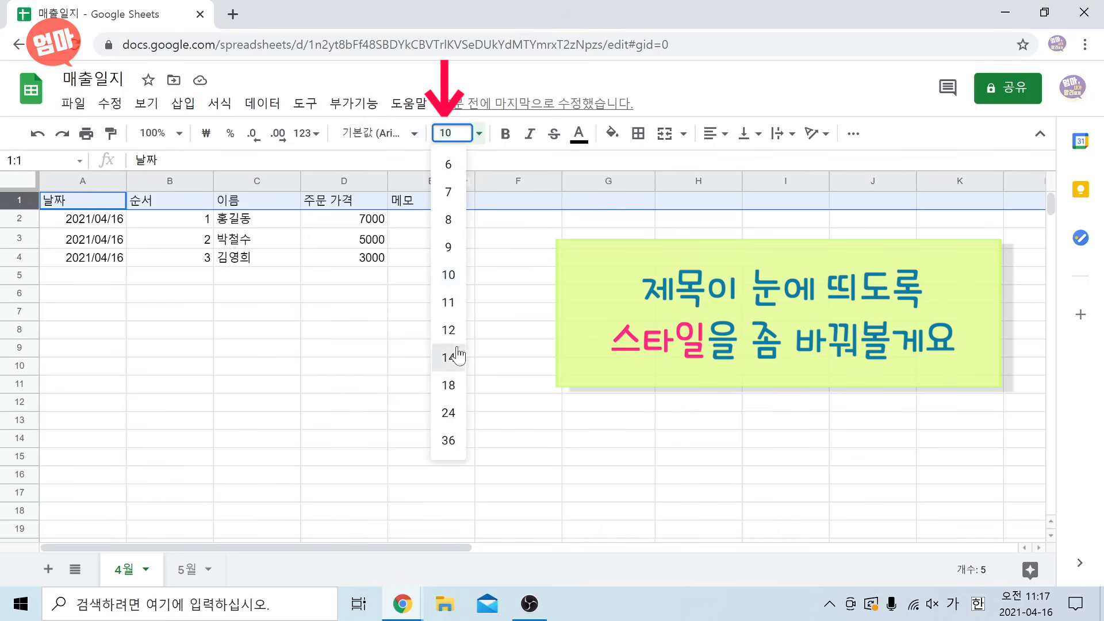
{"action": "left_click", "coordinate": [452, 357]}
{"action": "left_click", "coordinate": [506, 137]}
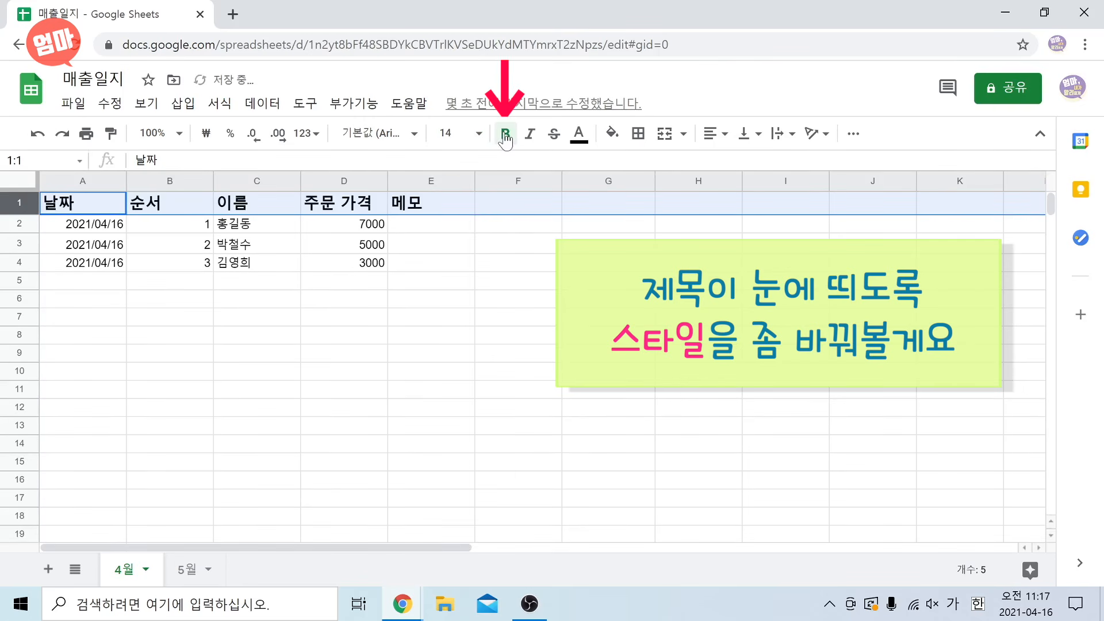
{"action": "left_click", "coordinate": [579, 135]}
{"action": "left_click", "coordinate": [700, 215]}
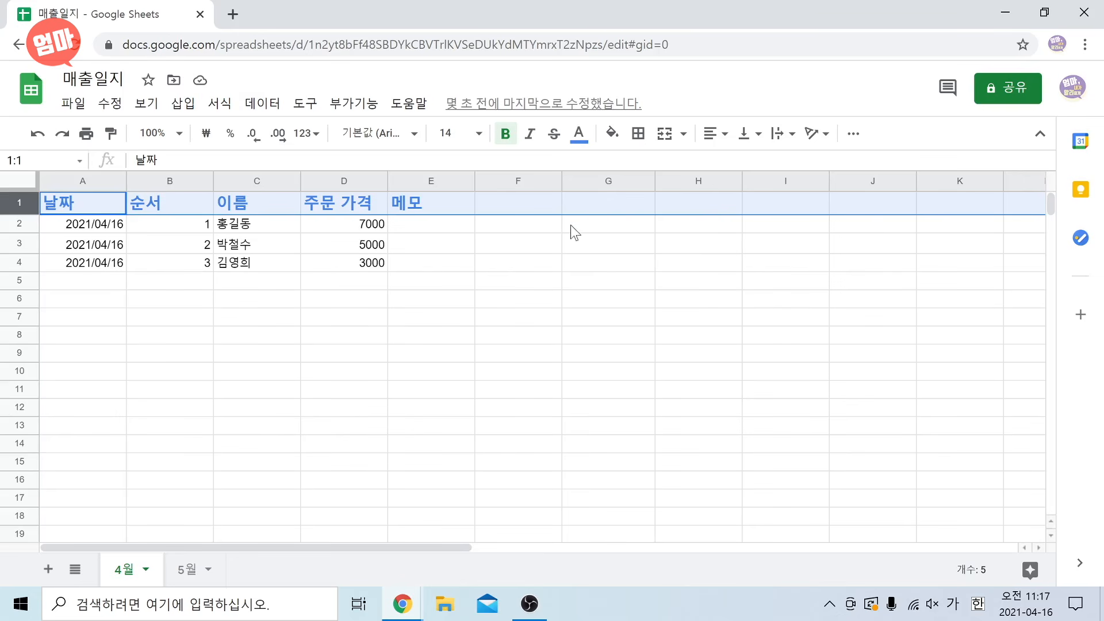
{"action": "left_click", "coordinate": [587, 226]}
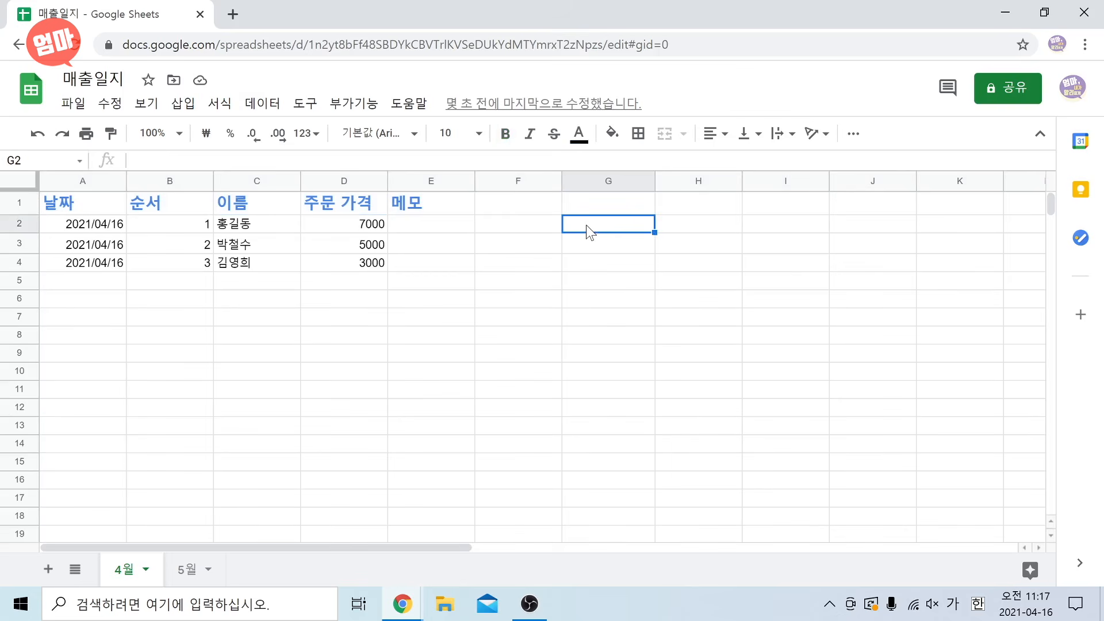
Create a filter on header row 1.
{"action": "left_click", "coordinate": [20, 205]}
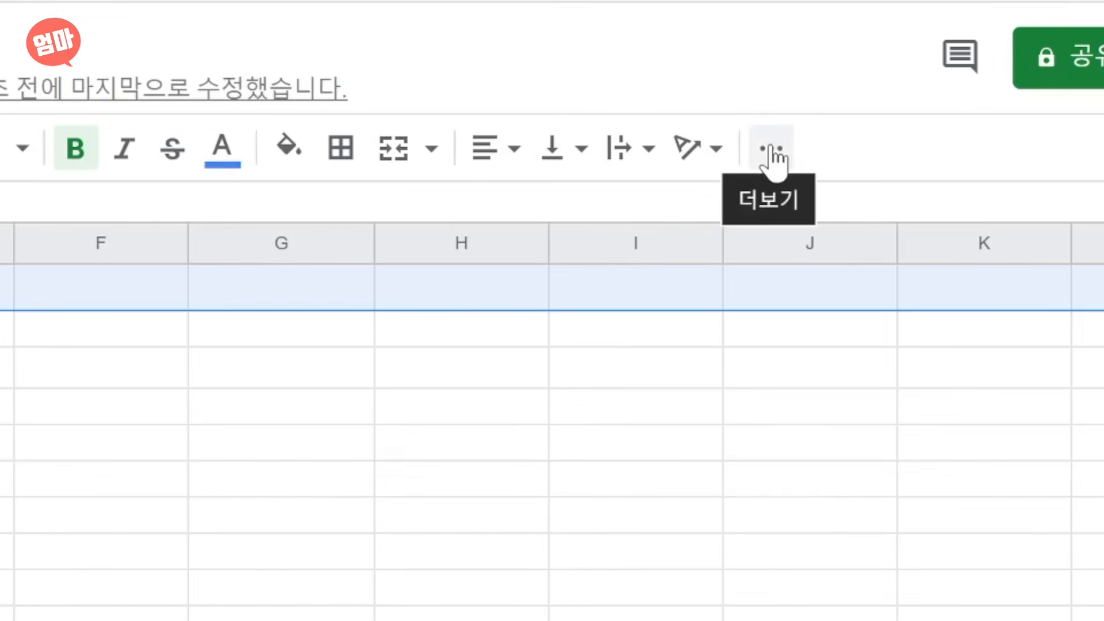
{"action": "left_click", "coordinate": [772, 151]}
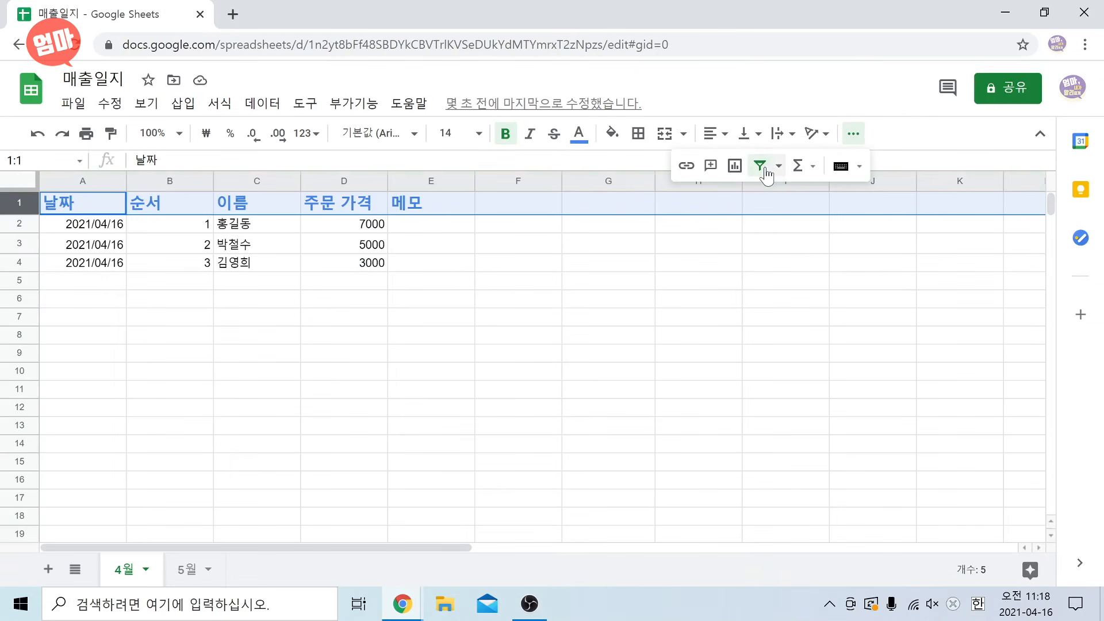
{"action": "left_click", "coordinate": [594, 218]}
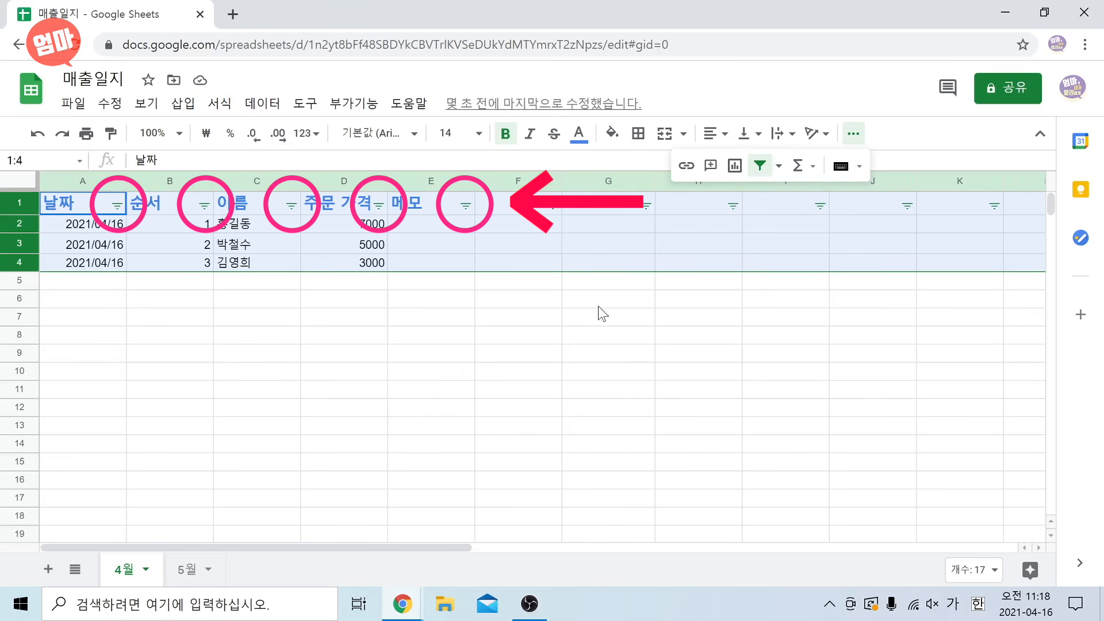
Sort the records by the 이름 column from A to Z using its filter.
{"action": "left_click", "coordinate": [272, 210]}
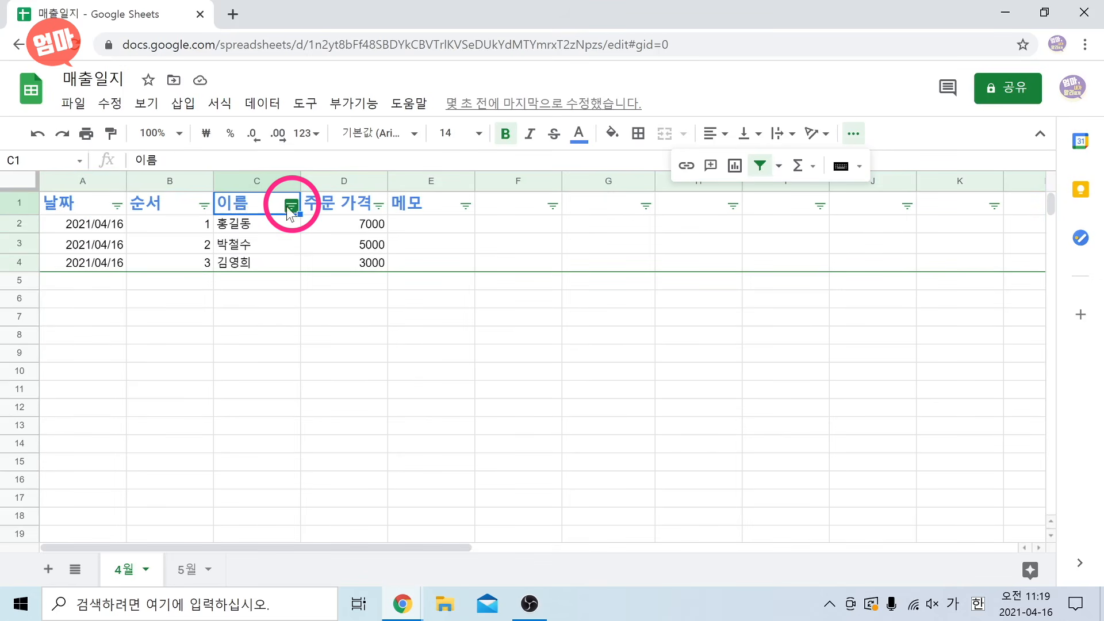
{"action": "left_click", "coordinate": [293, 206]}
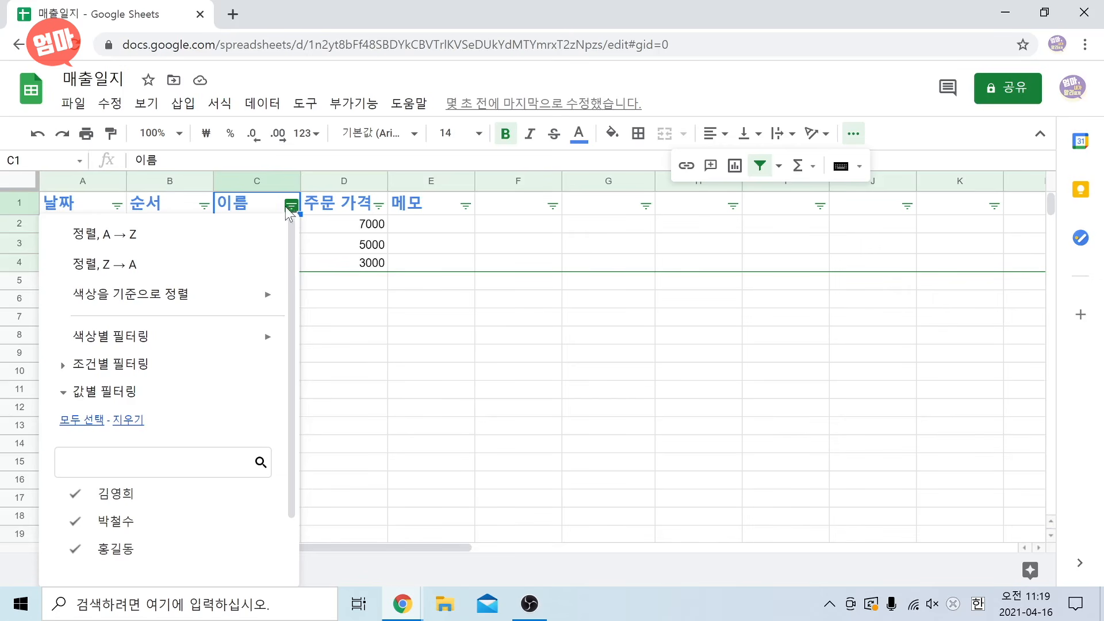
{"action": "left_click", "coordinate": [200, 236]}
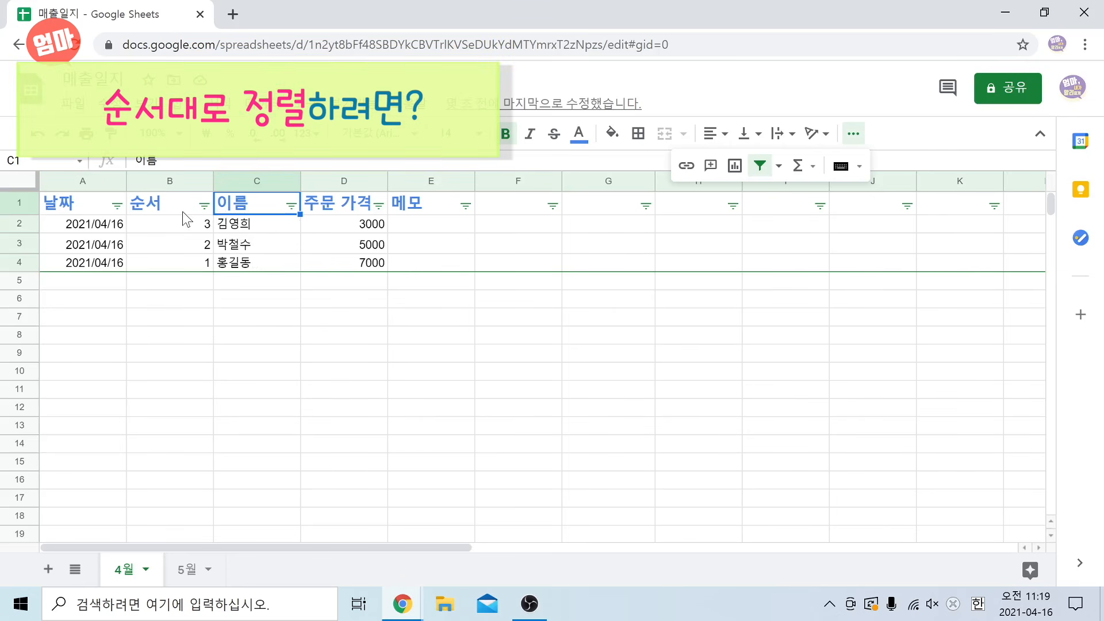
Sort the records by the 순서 column from A to Z using its filter.
{"action": "left_click", "coordinate": [204, 206]}
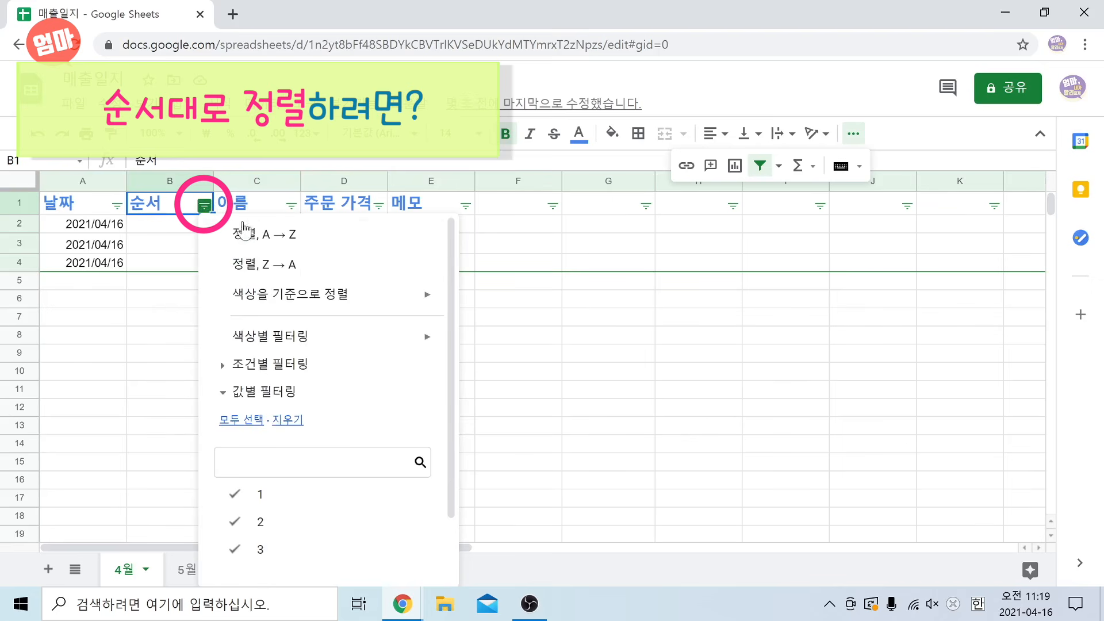
{"action": "left_click", "coordinate": [312, 239]}
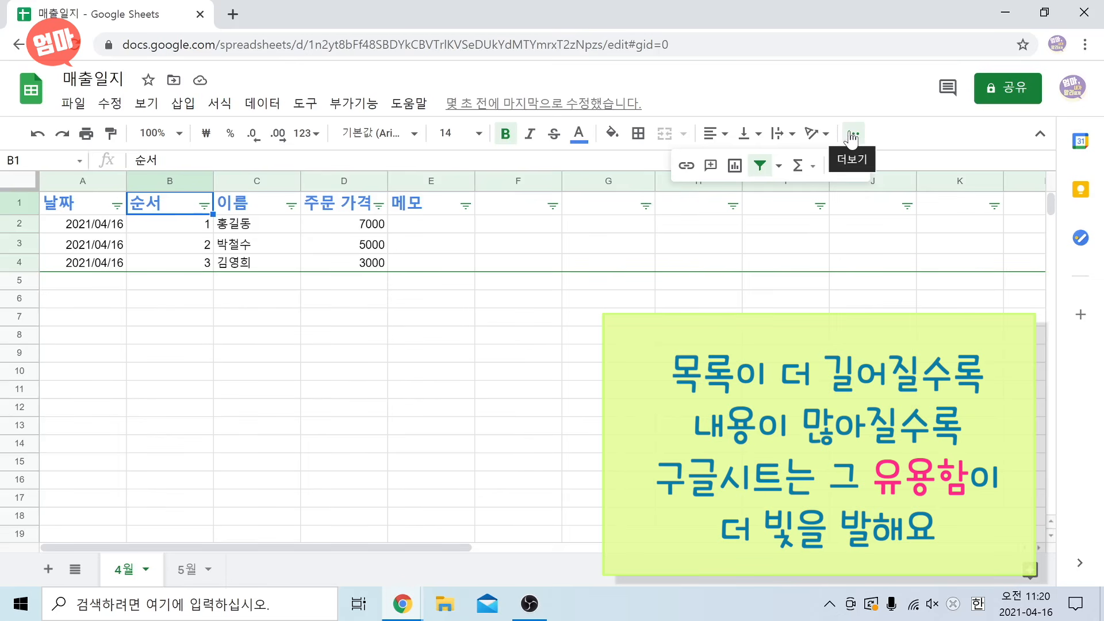
Paste the copied list of customer names and order prices into the 이름 and 주문 가격 columns starting at C5.
{"action": "left_click", "coordinate": [253, 288]}
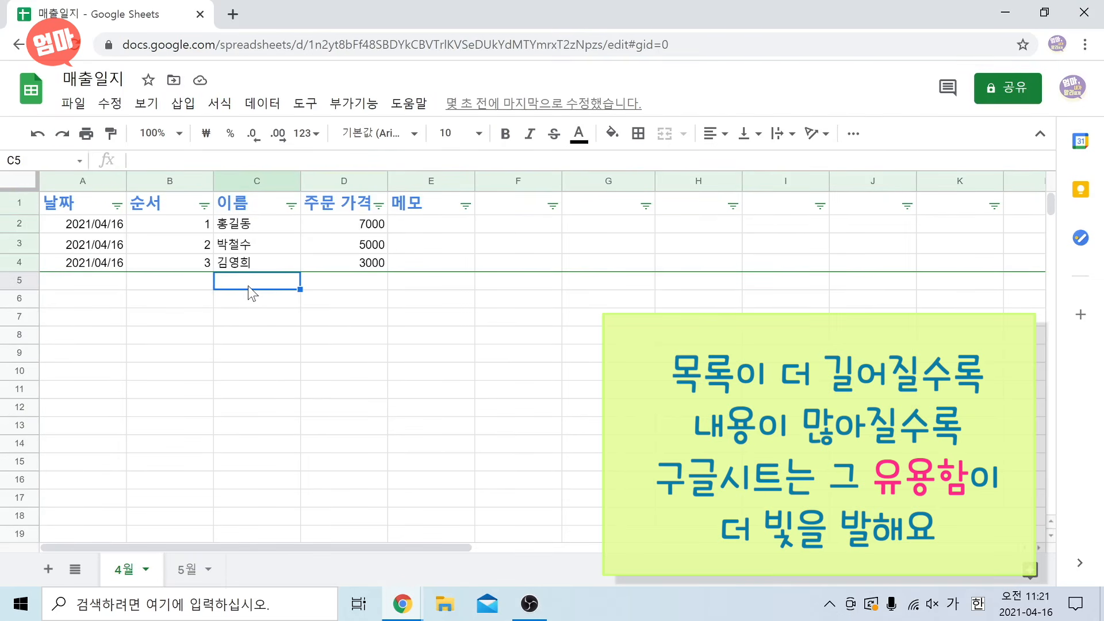
{"action": "key", "text": "ctrl+v"}
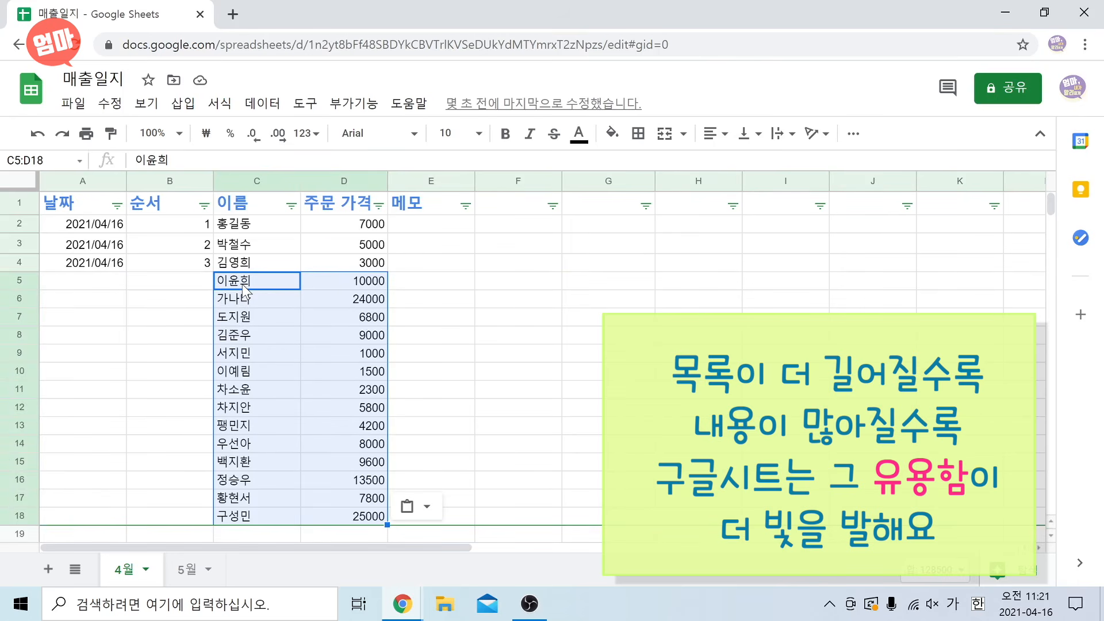
{"action": "left_click", "coordinate": [425, 288]}
Sort the extended records from A to Z by the 이름 column and again by the 주문 가격 column.
{"action": "left_click", "coordinate": [291, 205]}
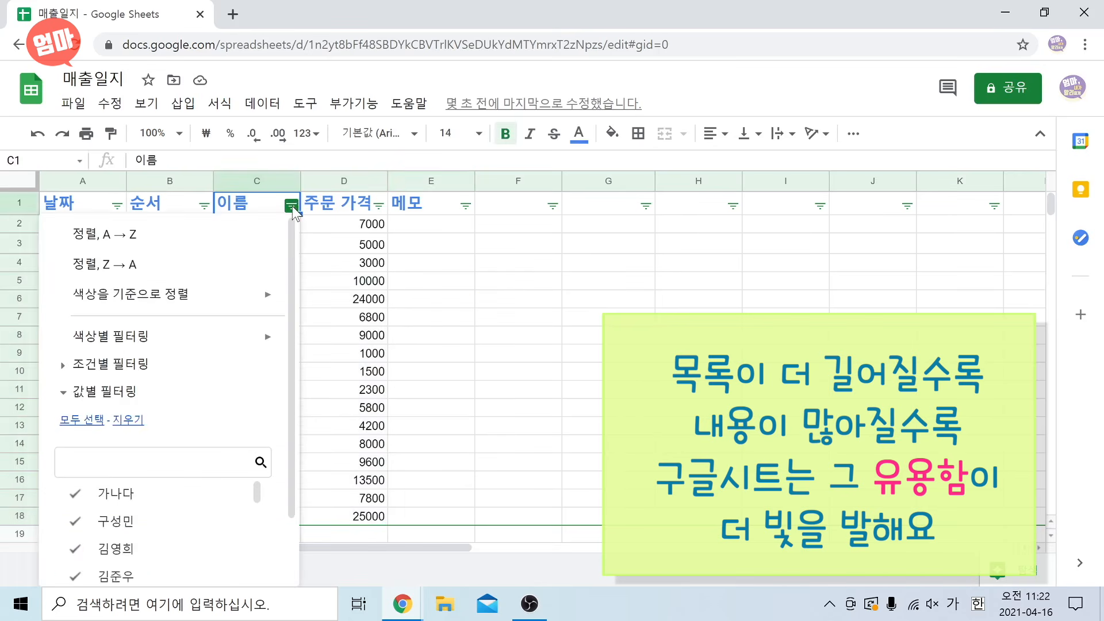
{"action": "left_click", "coordinate": [273, 230]}
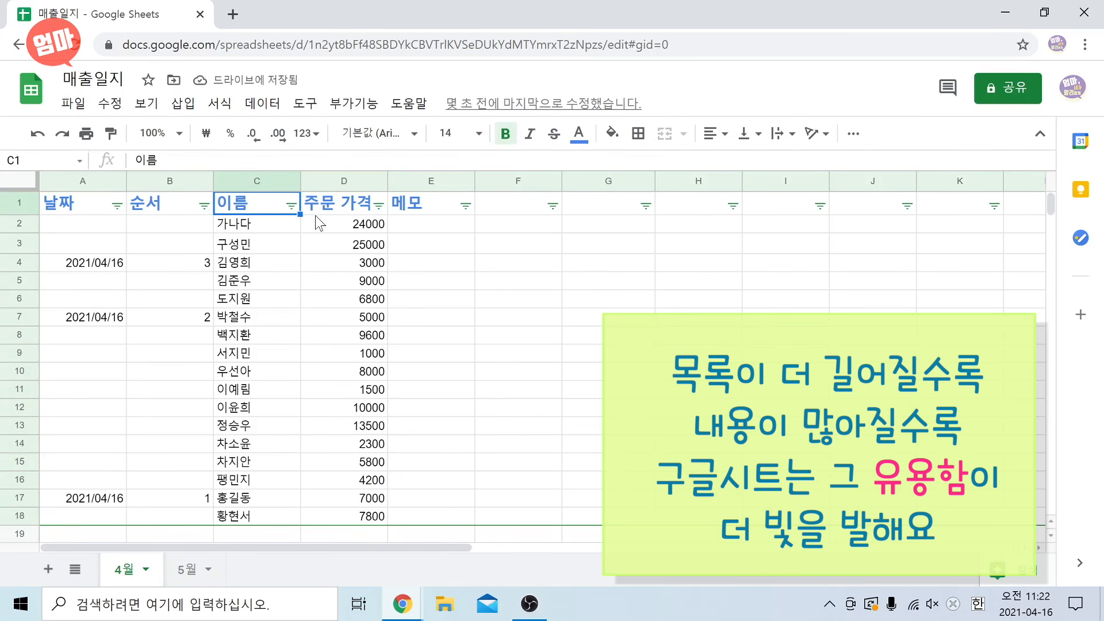
{"action": "left_click", "coordinate": [378, 205]}
{"action": "left_click", "coordinate": [321, 237]}
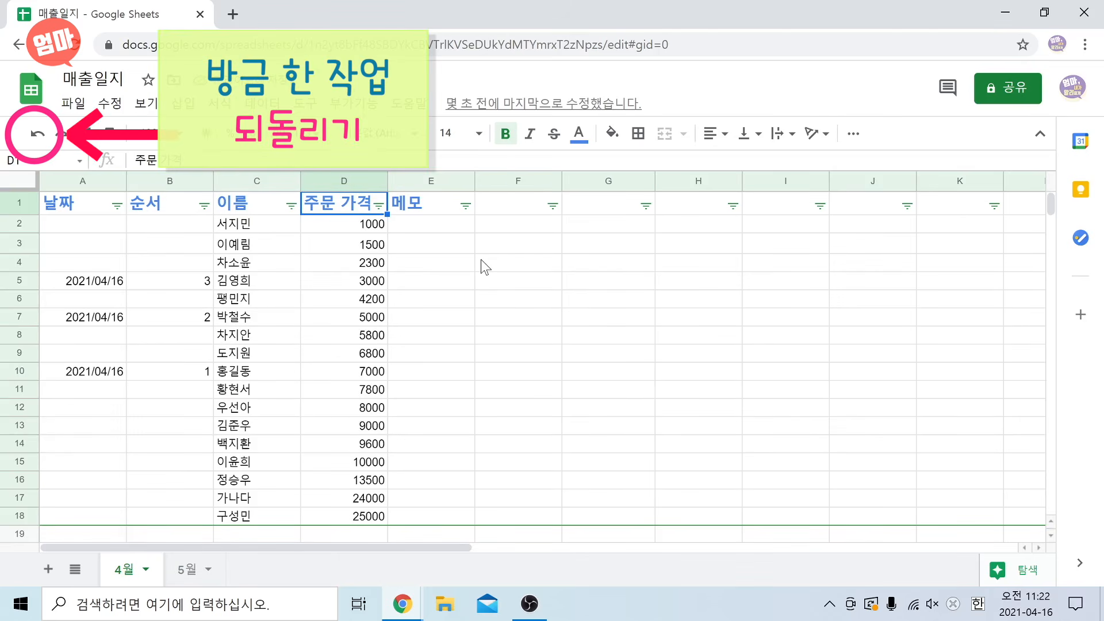
Undo both sorts and the paste of names and prices, and redo the paste.
{"action": "left_click", "coordinate": [37, 134]}
{"action": "left_click", "coordinate": [38, 134]}
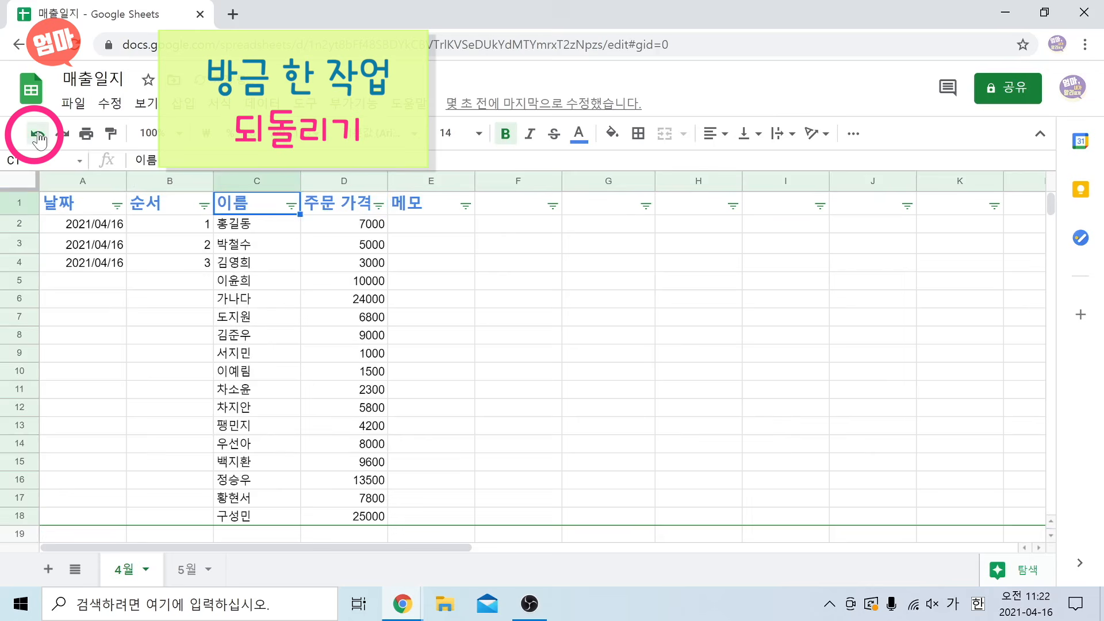
{"action": "left_click", "coordinate": [38, 135]}
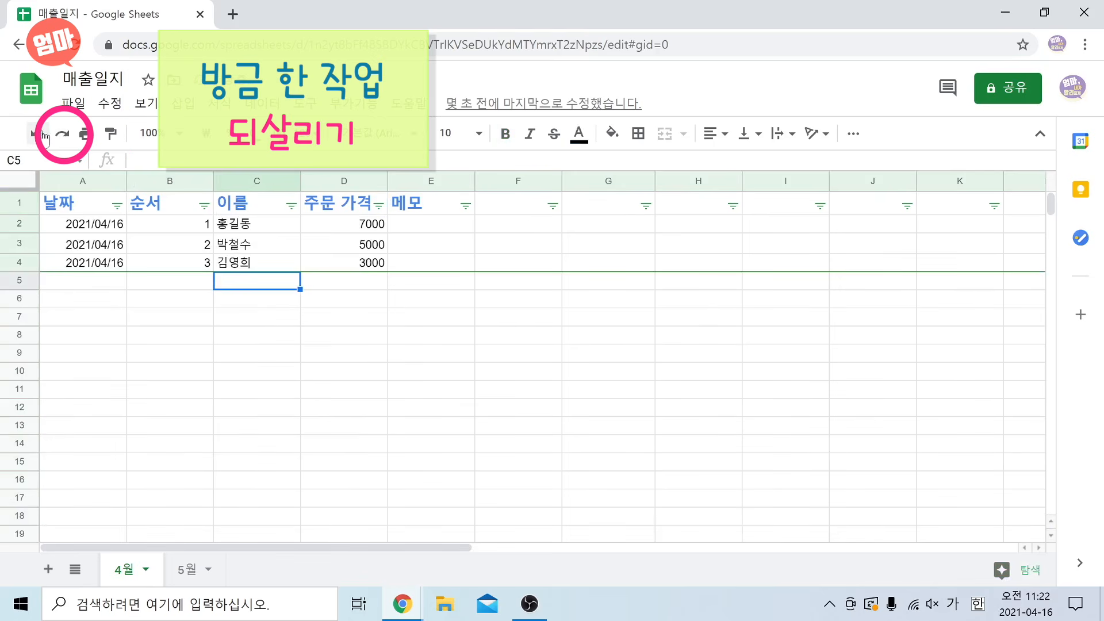
{"action": "left_click", "coordinate": [62, 134]}
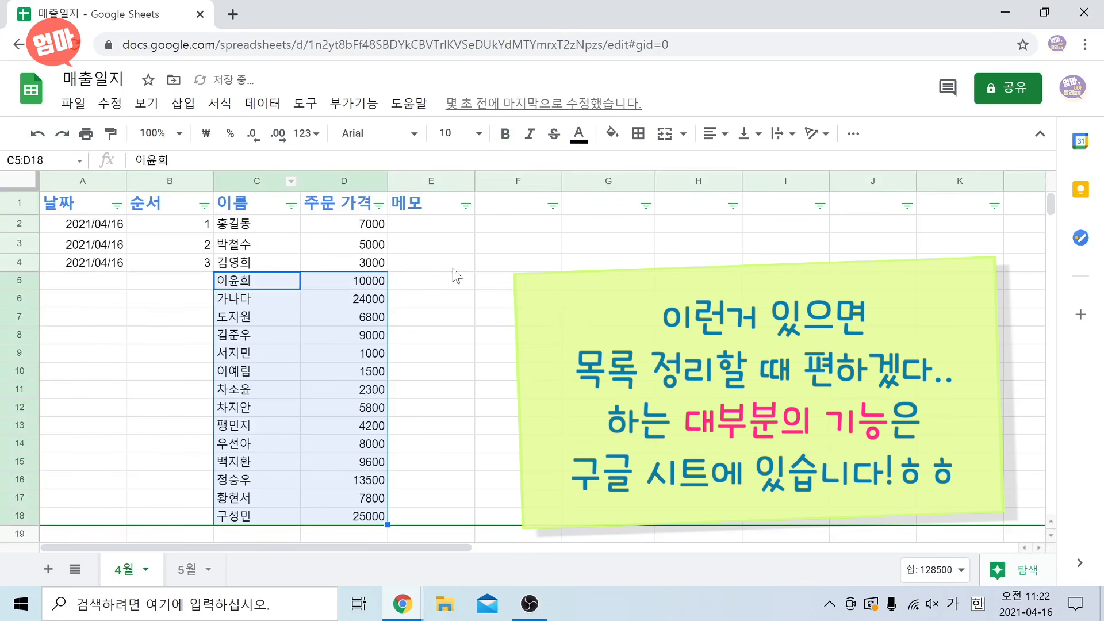
Extend the number series in B2:B4 down the 순서 column through B18.
{"action": "left_click", "coordinate": [193, 227]}
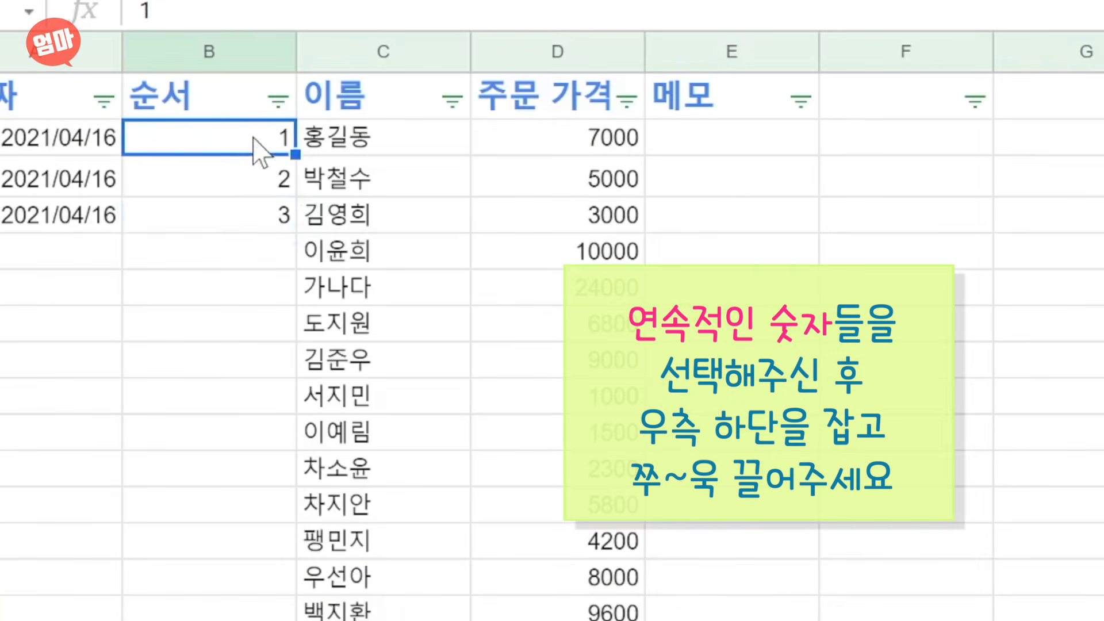
{"action": "left_click_drag", "start_coordinate": [252, 155], "coordinate": [262, 221]}
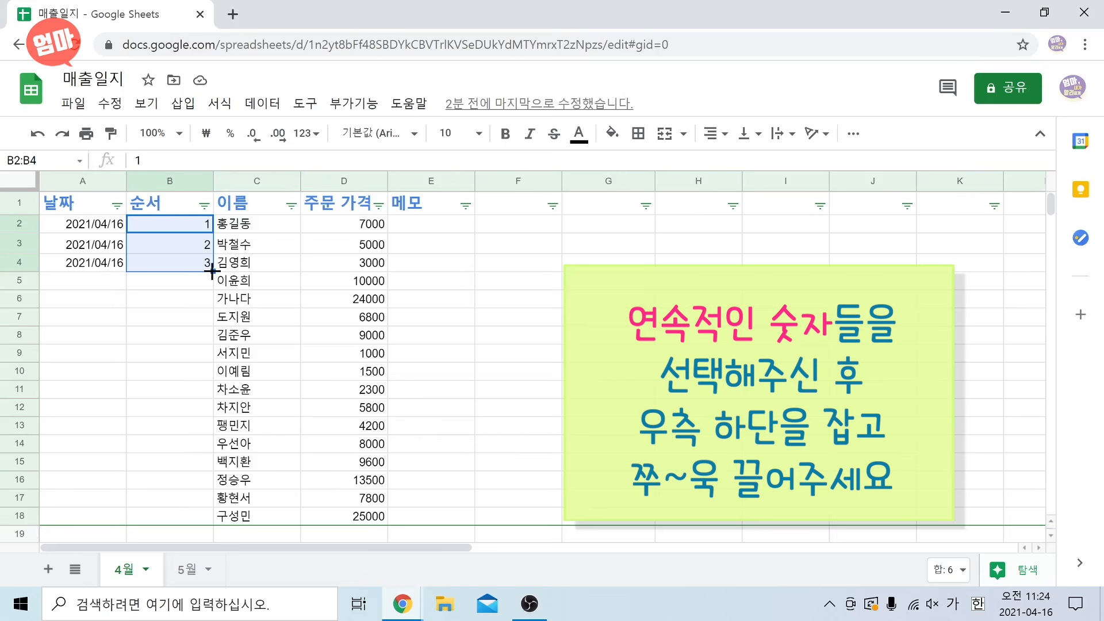
{"action": "left_click_drag", "start_coordinate": [212, 272], "coordinate": [209, 354]}
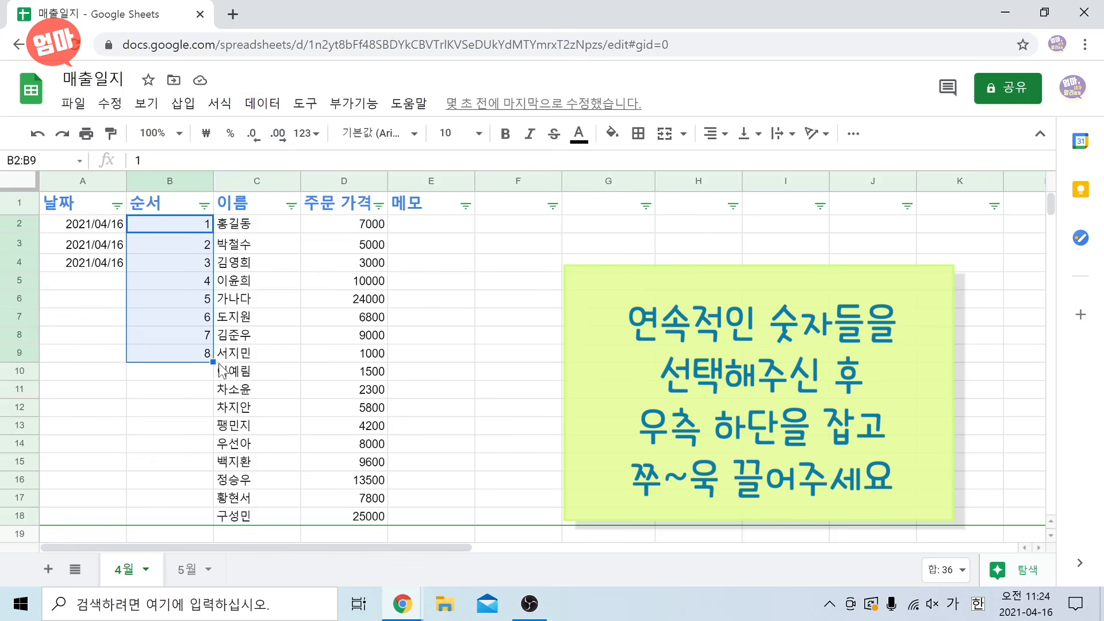
{"action": "left_click_drag", "start_coordinate": [213, 362], "coordinate": [210, 521]}
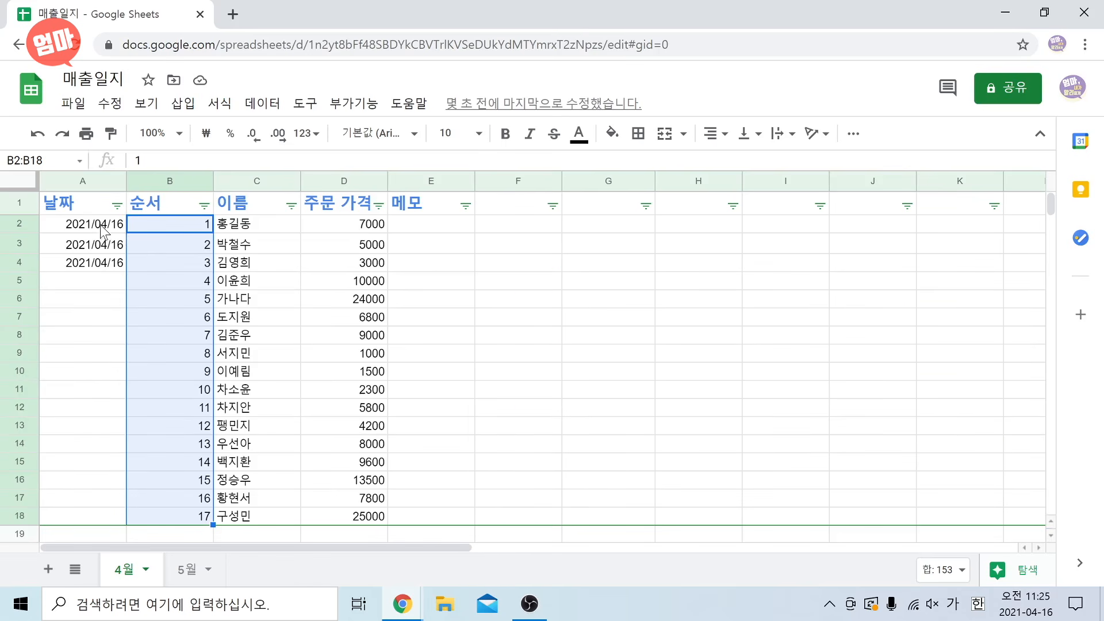
Try filling the dates in A2:A4 down through A9 and undo the fill.
{"action": "left_click_drag", "start_coordinate": [101, 228], "coordinate": [100, 267]}
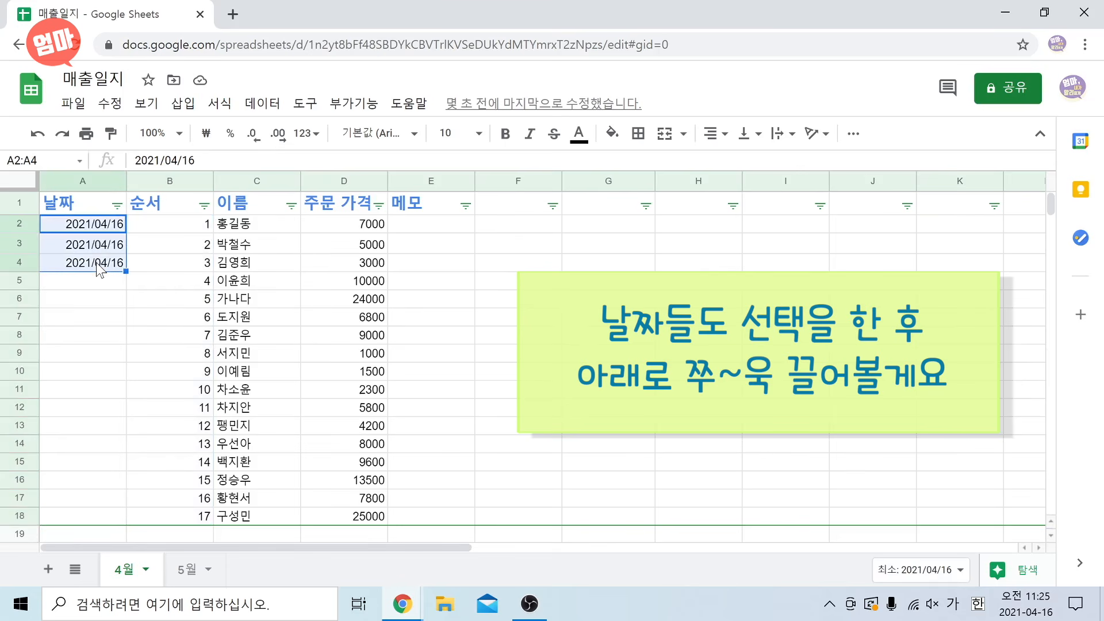
{"action": "left_click_drag", "start_coordinate": [125, 271], "coordinate": [124, 354]}
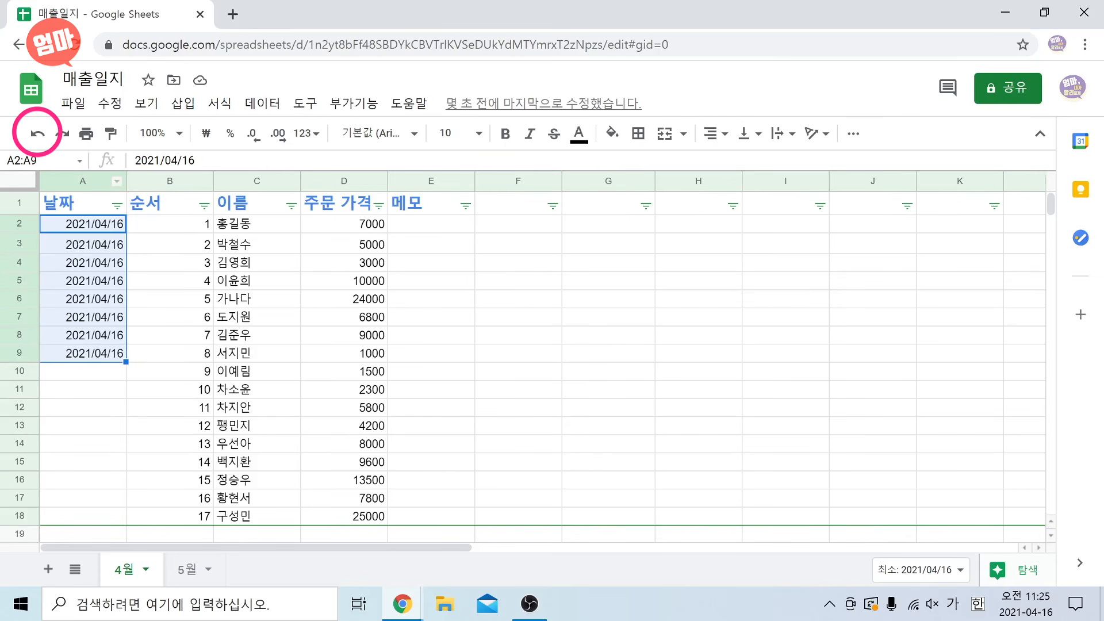
{"action": "left_click", "coordinate": [38, 136]}
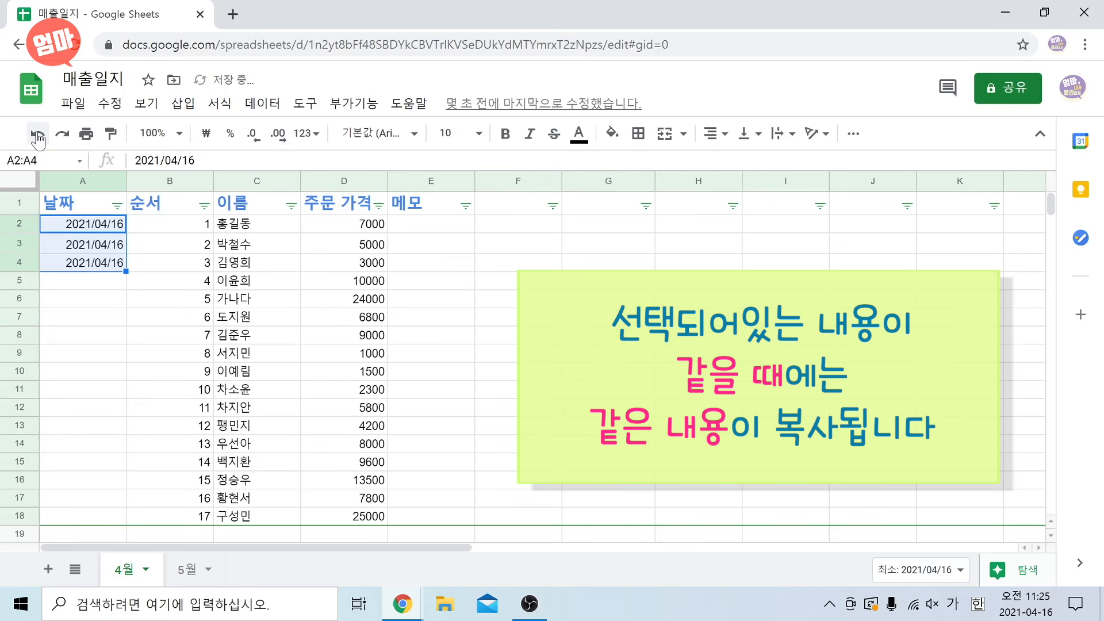
Enter 2021/04/17 in A5 and A6 and fill that date down through A9.
{"action": "left_click", "coordinate": [96, 282]}
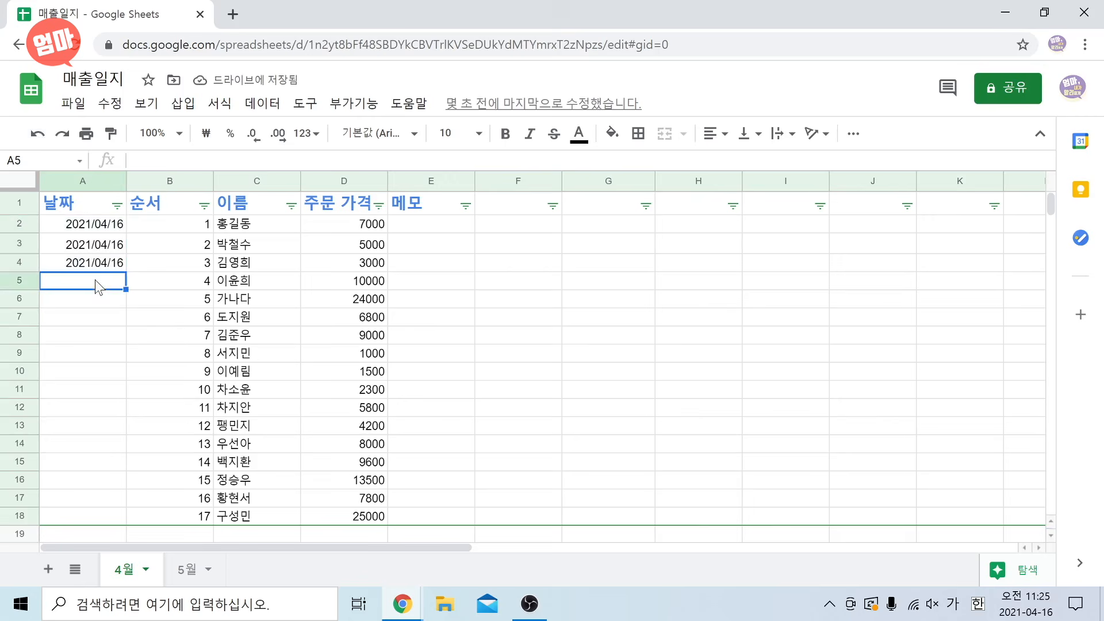
{"action": "type", "text": "2021"}
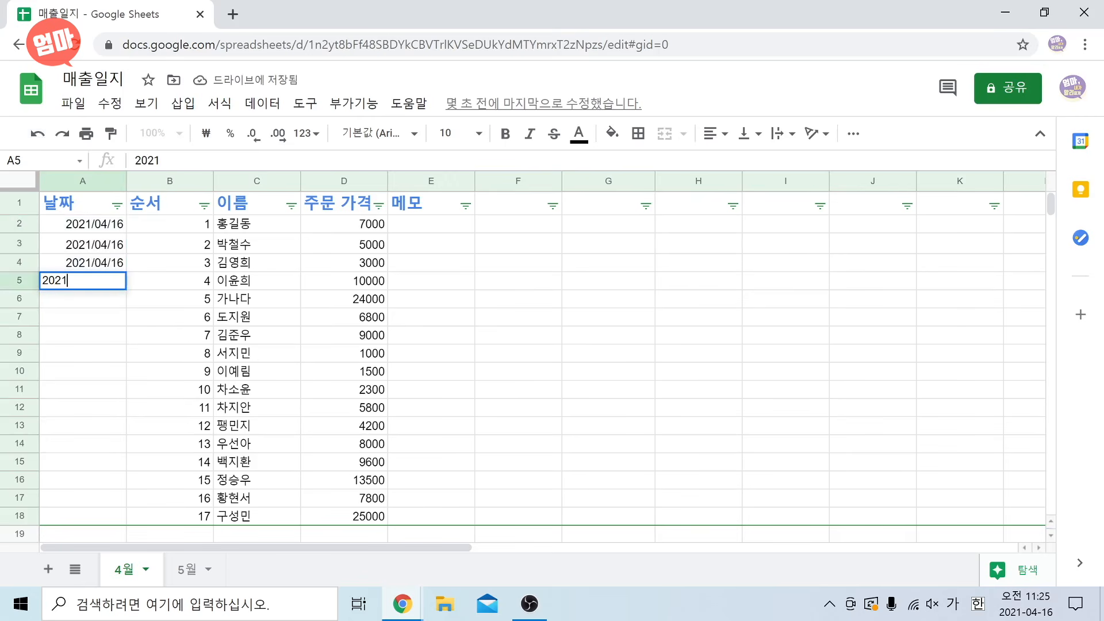
{"action": "type", "text": "/04/17"}
{"action": "key", "text": "Return"}
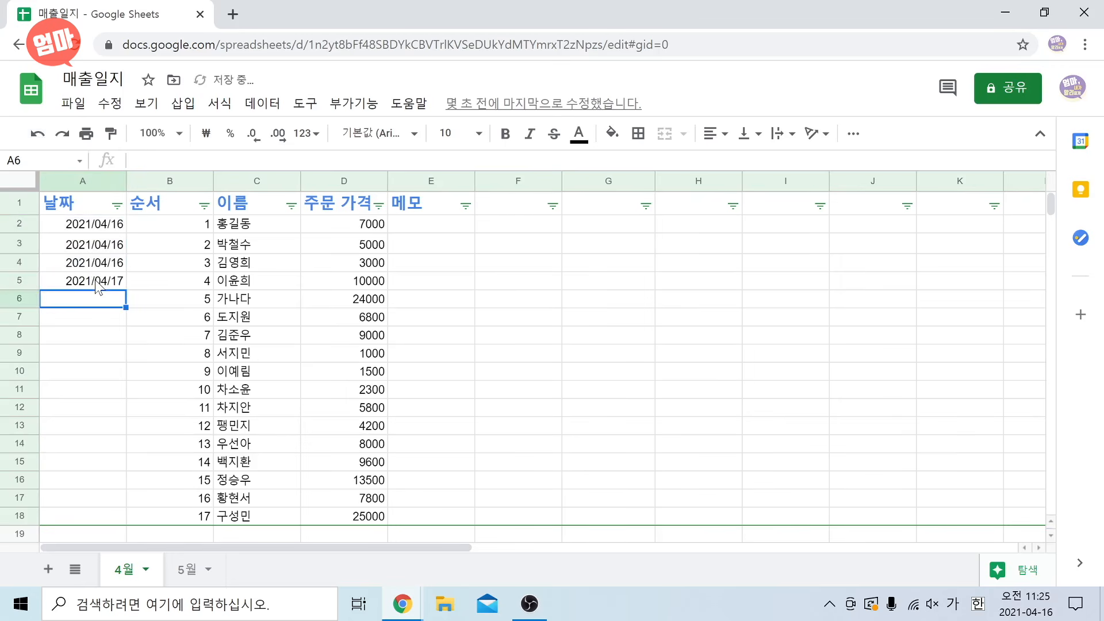
{"action": "type", "text": "2021/04/17"}
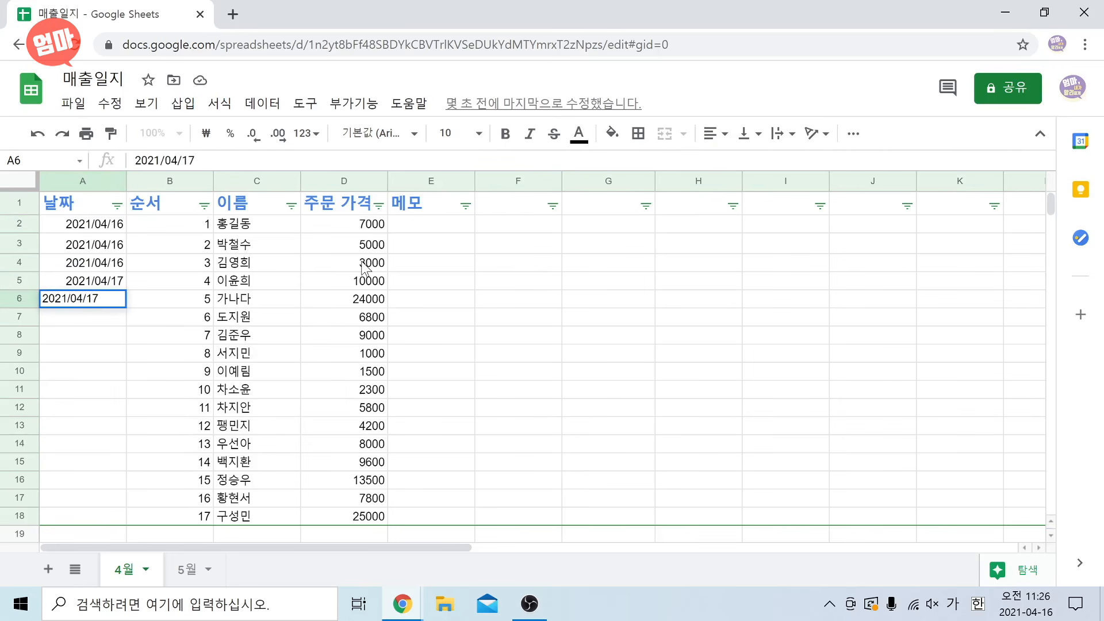
{"action": "key", "text": "Return"}
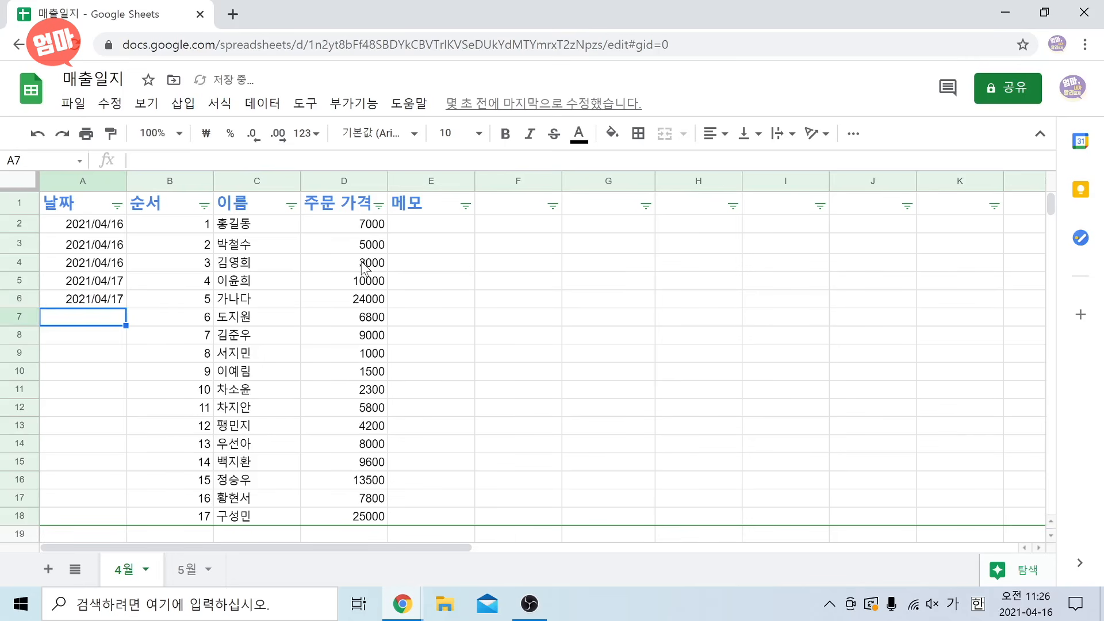
{"action": "left_click_drag", "start_coordinate": [114, 282], "coordinate": [110, 304]}
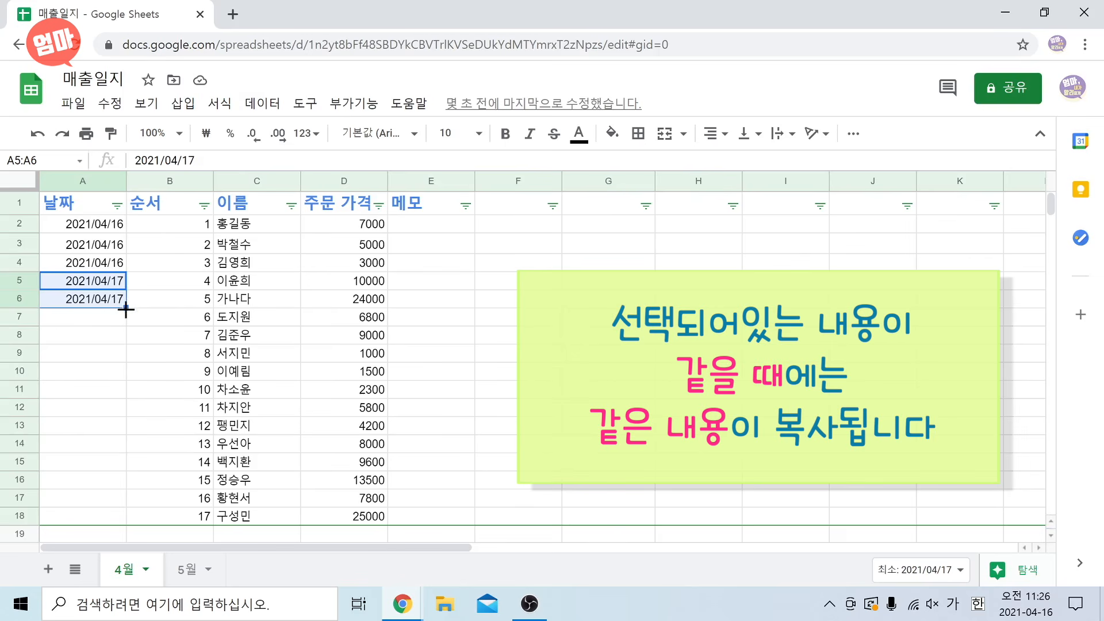
{"action": "left_click_drag", "start_coordinate": [126, 309], "coordinate": [119, 358]}
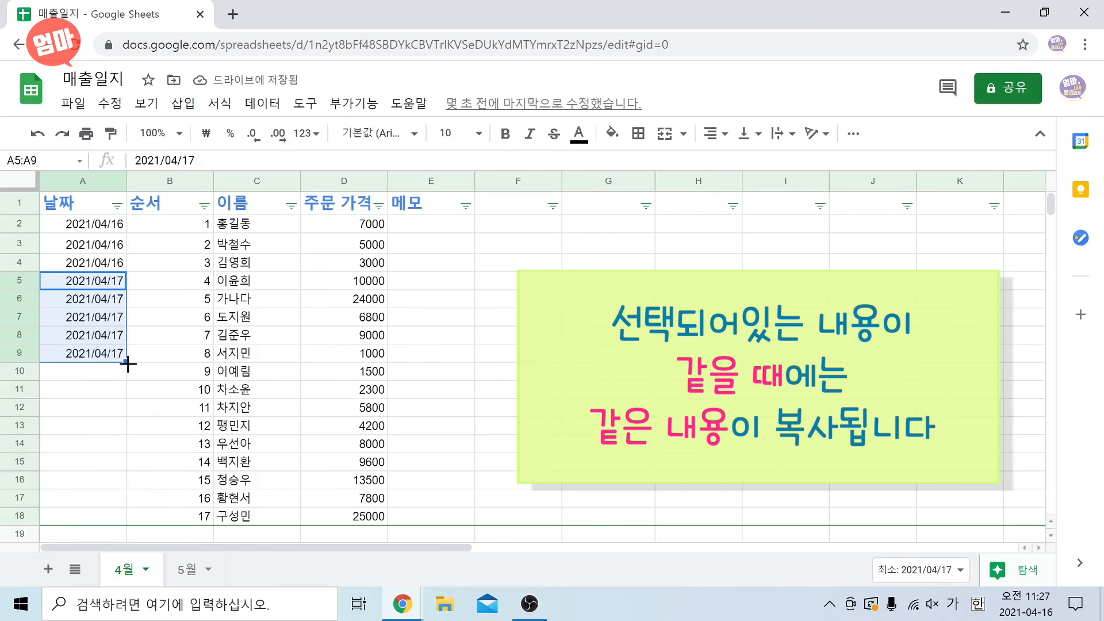
Enter 2021/04/18 in A10 and A11 and fill that date down through A18.
{"action": "left_click", "coordinate": [122, 368]}
{"action": "type", "text": "2021/04/18"}
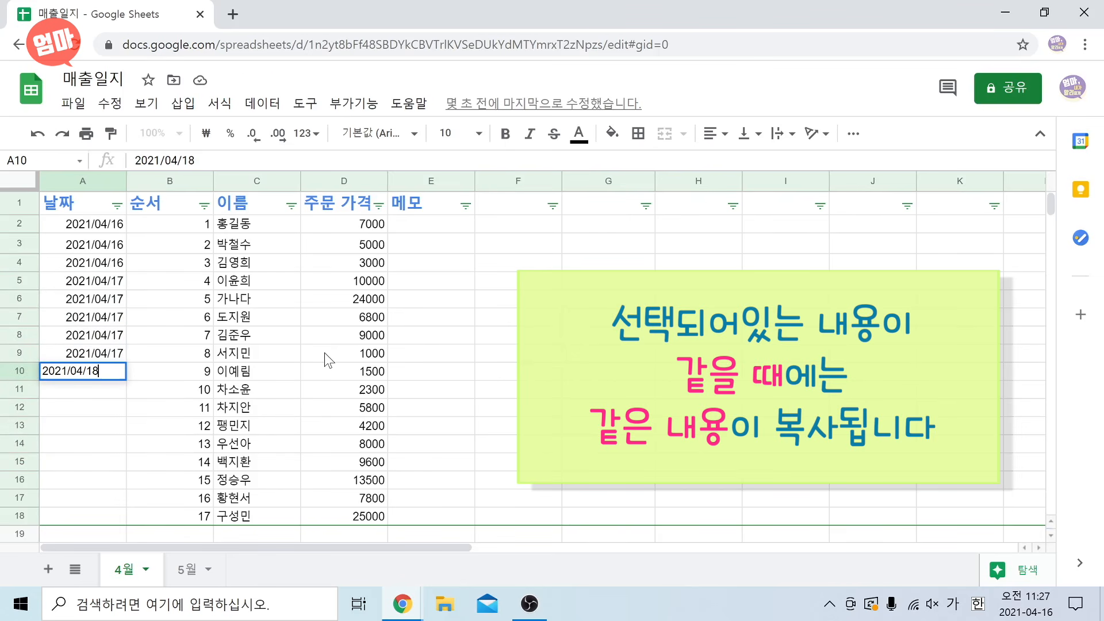
{"action": "key", "text": "Return"}
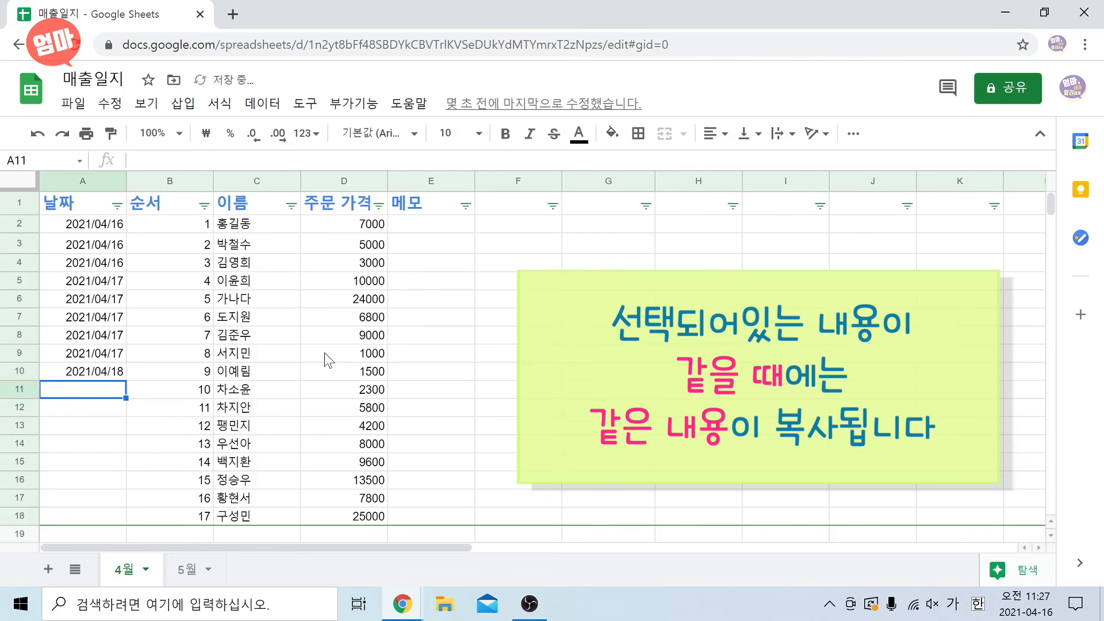
{"action": "type", "text": "2021/04/18"}
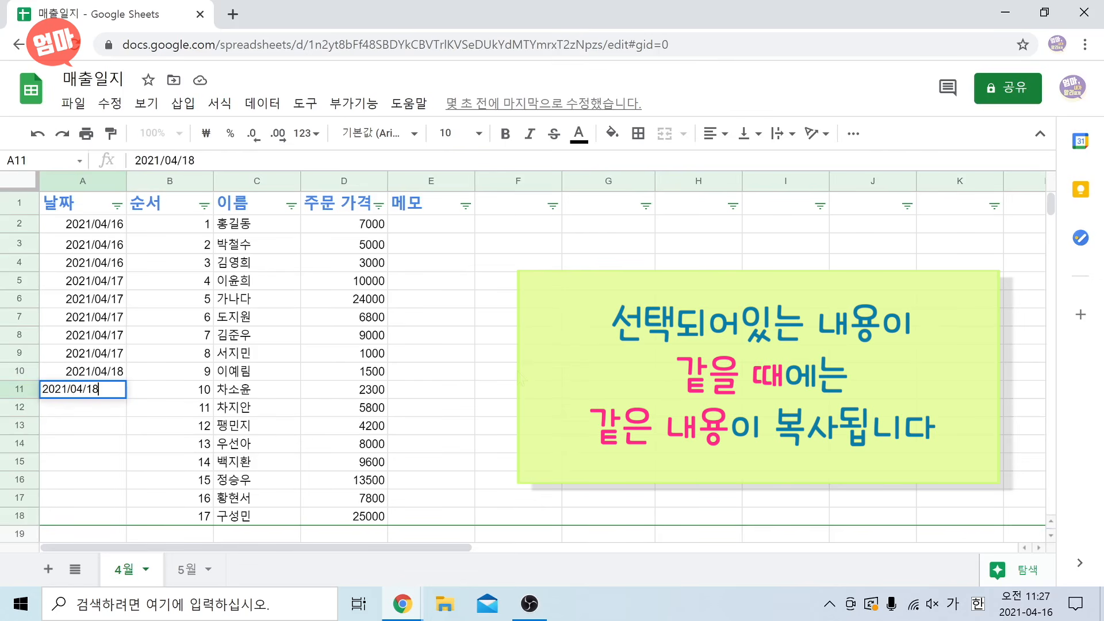
{"action": "key", "text": "Return"}
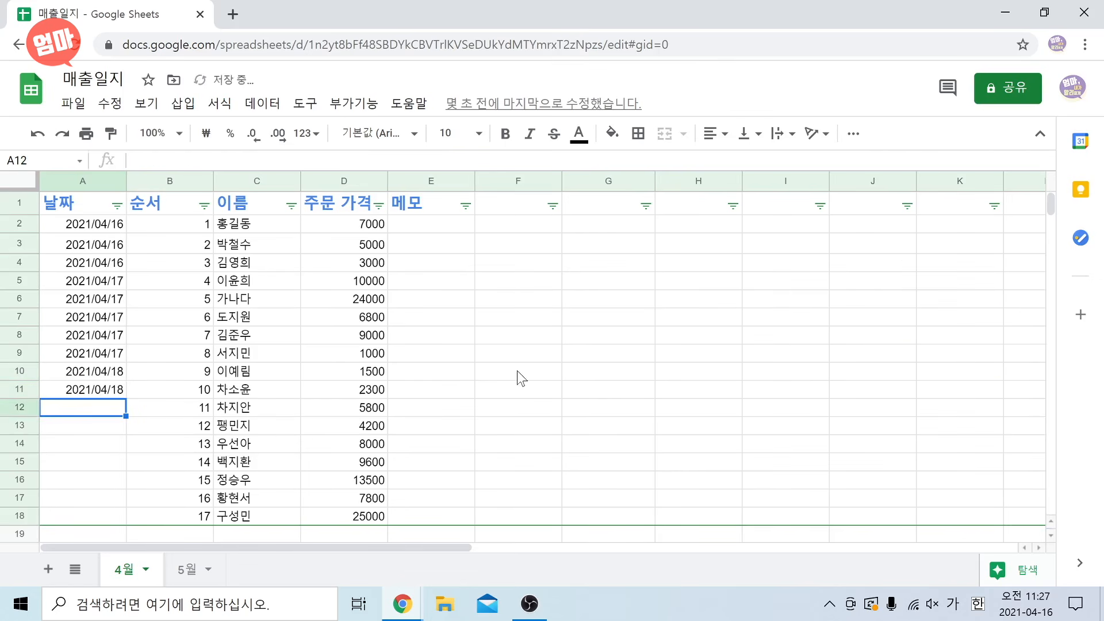
{"action": "left_click_drag", "start_coordinate": [99, 374], "coordinate": [129, 524]}
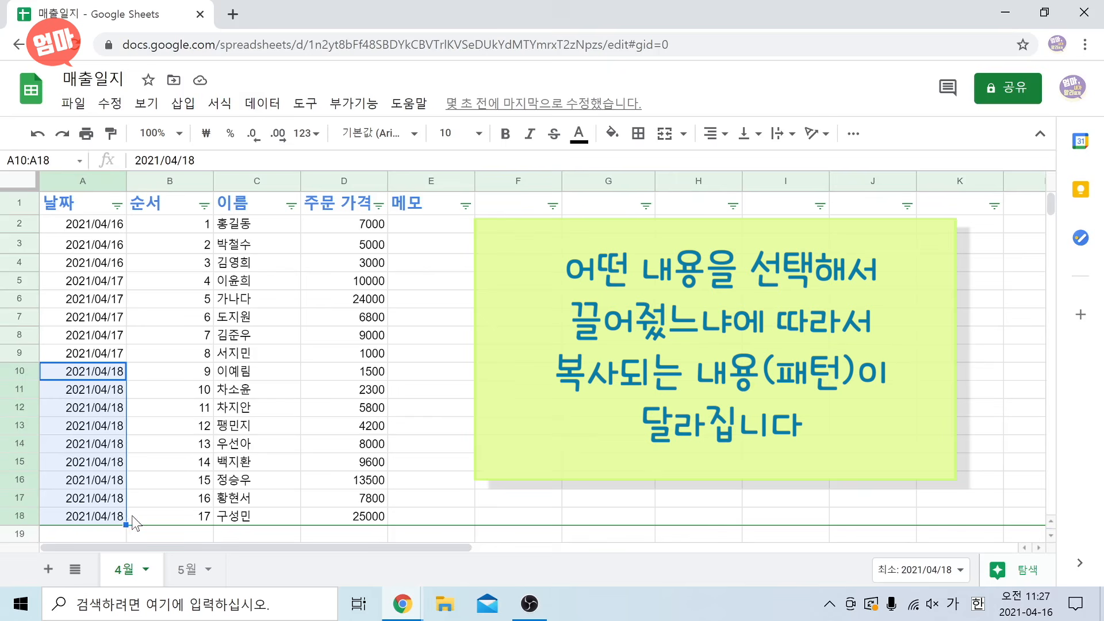
{"action": "left_click", "coordinate": [538, 507]}
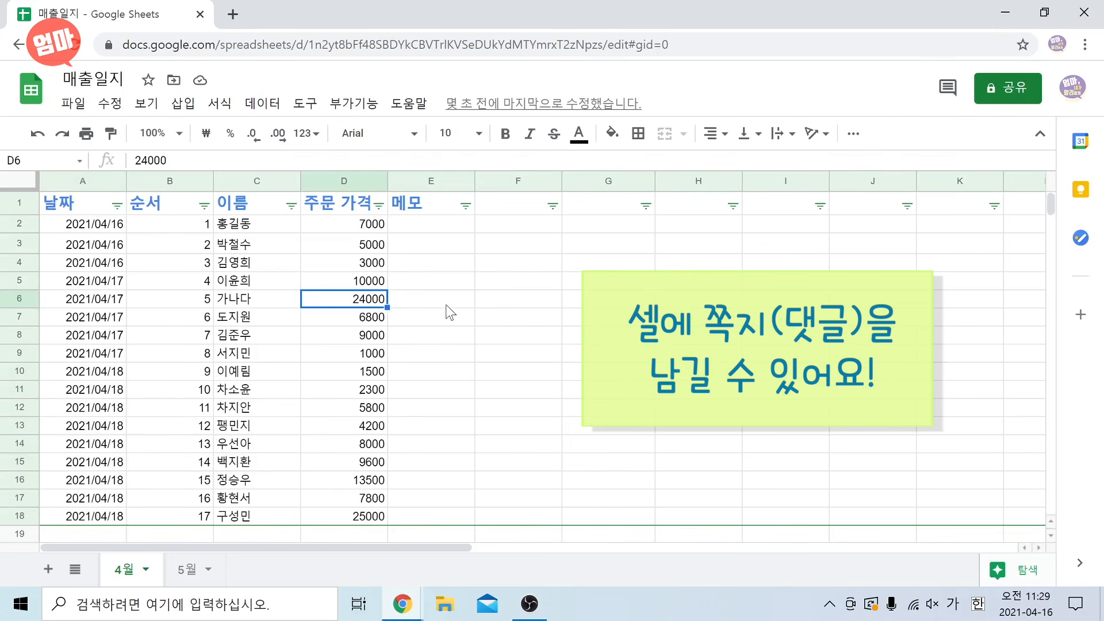
Add the comment 외상 to the order price in cell D6.
{"action": "right_click", "coordinate": [376, 305]}
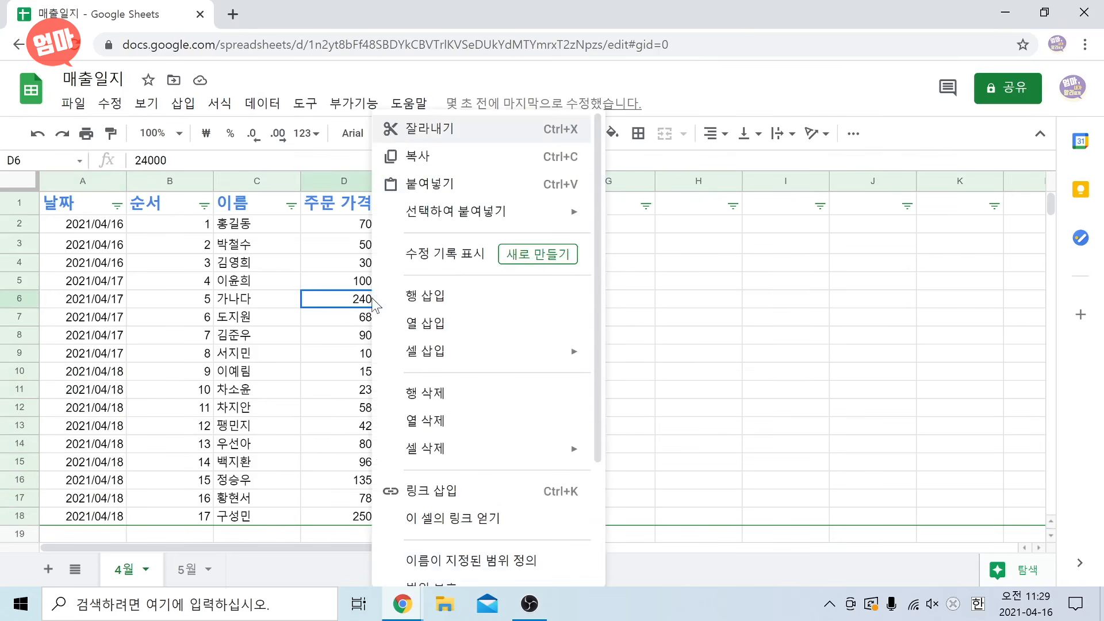
{"action": "scroll", "coordinate": [455, 313], "scroll_direction": "down", "scroll_amount": 3}
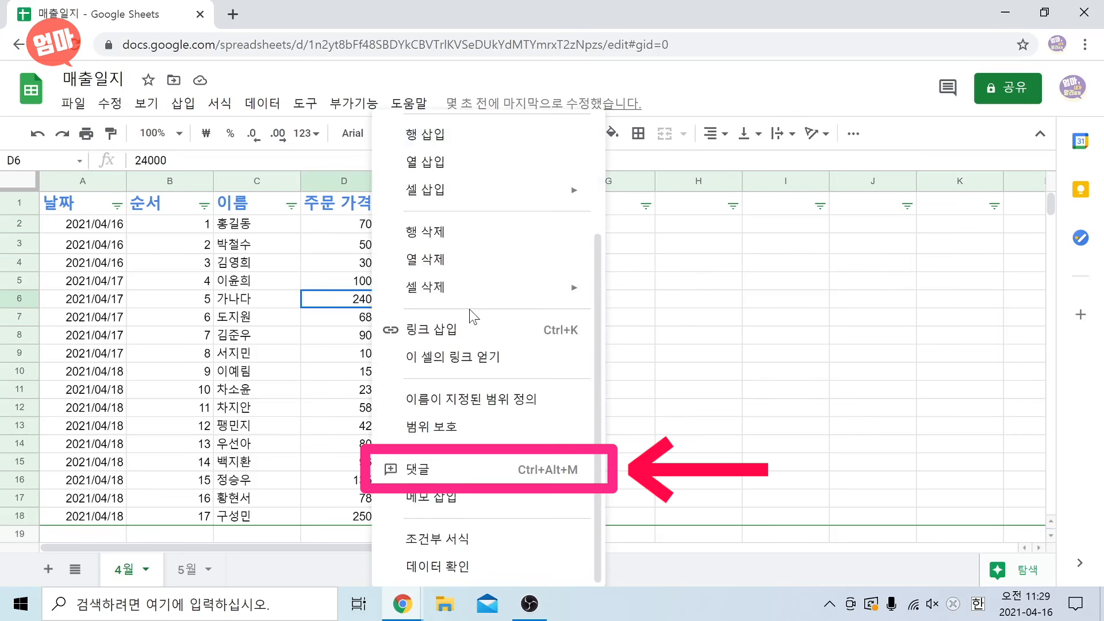
{"action": "left_click", "coordinate": [466, 473]}
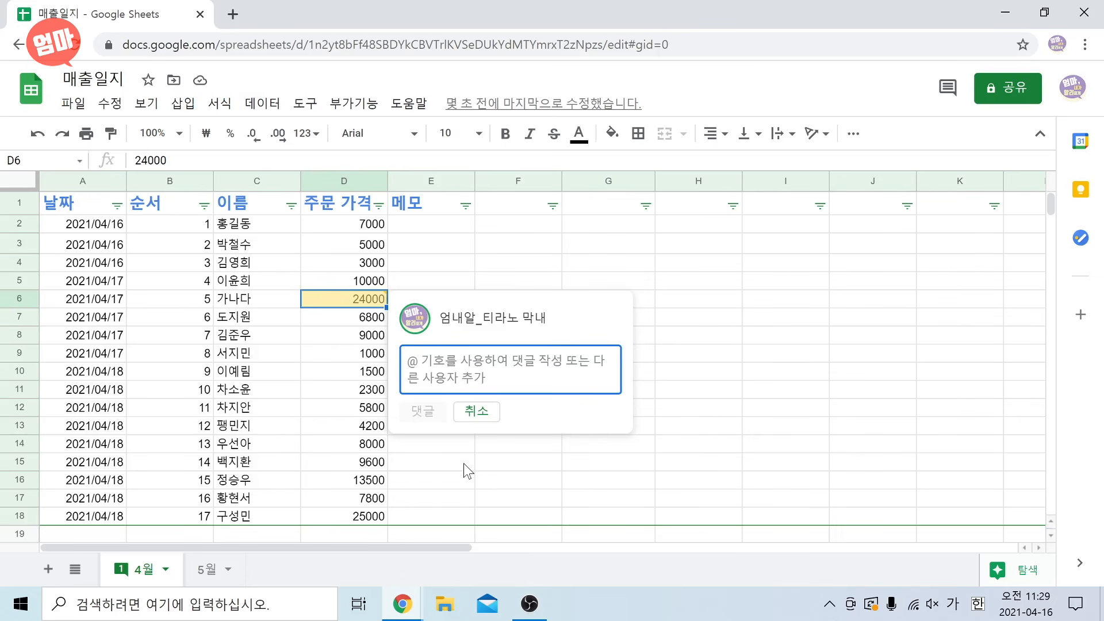
{"action": "type", "text": "외상"}
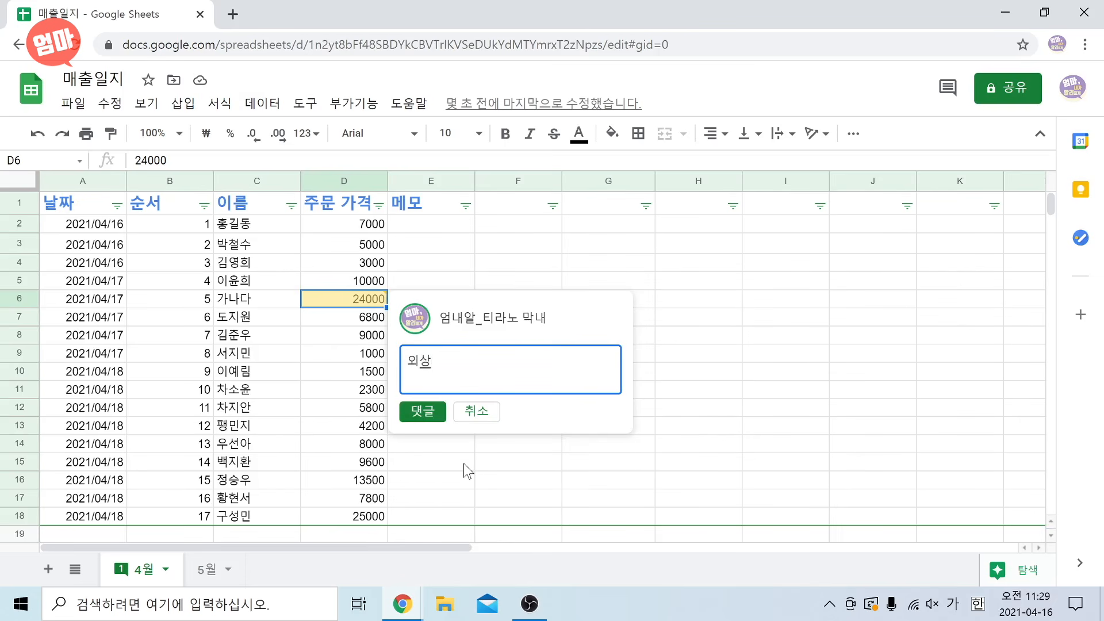
{"action": "left_click", "coordinate": [425, 412]}
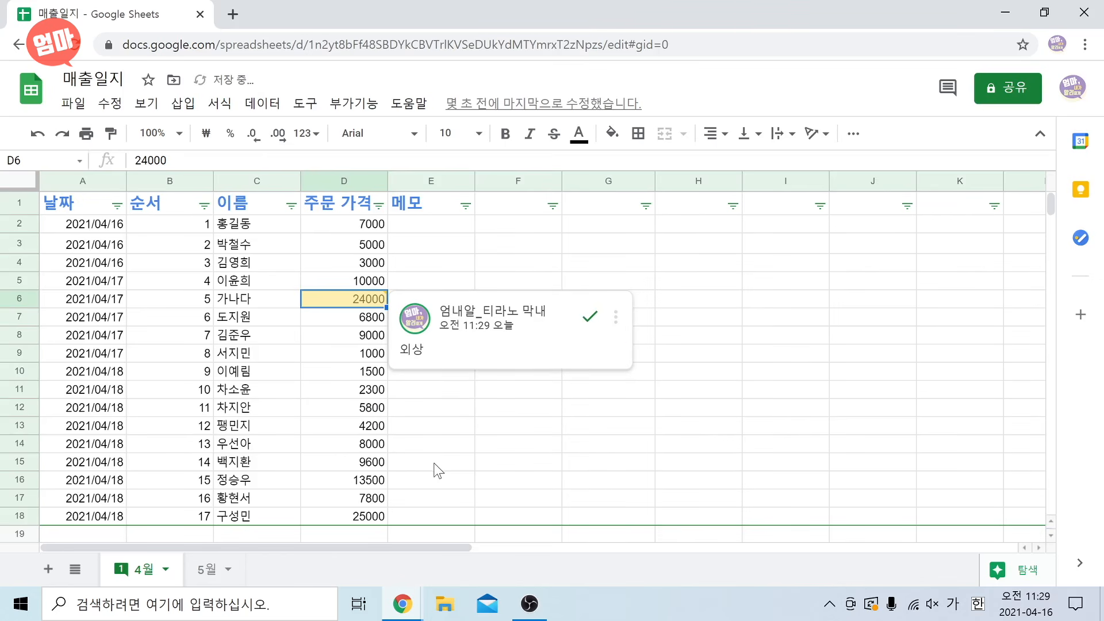
Dismiss the open comment and bring it up again from cell D6.
{"action": "left_click", "coordinate": [528, 270]}
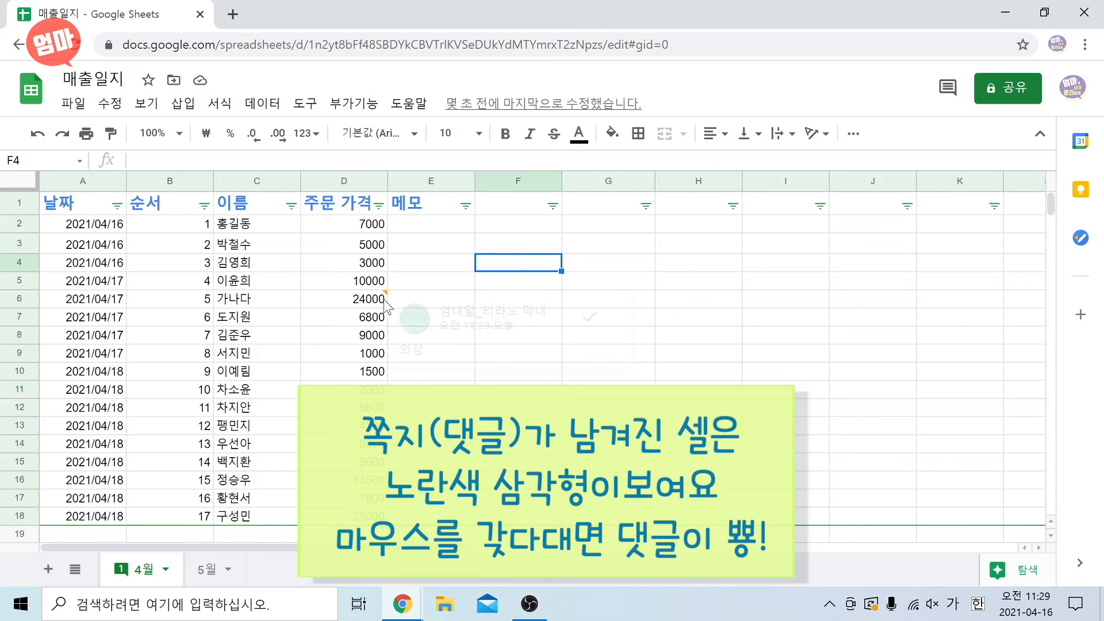
{"action": "mouse_move", "coordinate": [381, 295]}
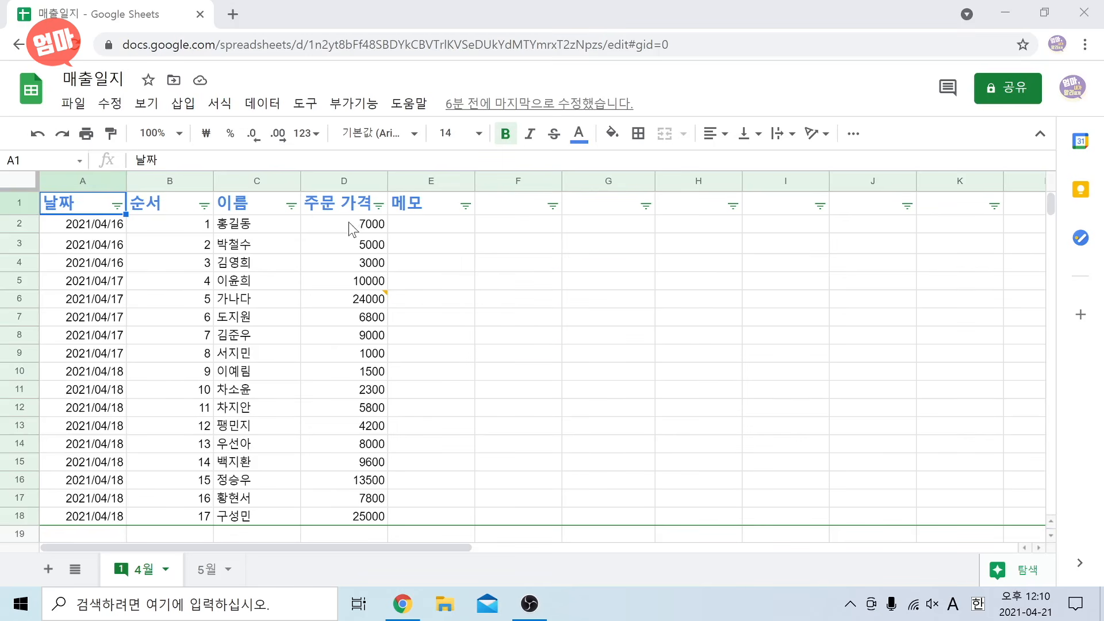
Format the order prices in D2:D18 as won (₩) currency.
{"action": "left_click_drag", "start_coordinate": [354, 226], "coordinate": [333, 515]}
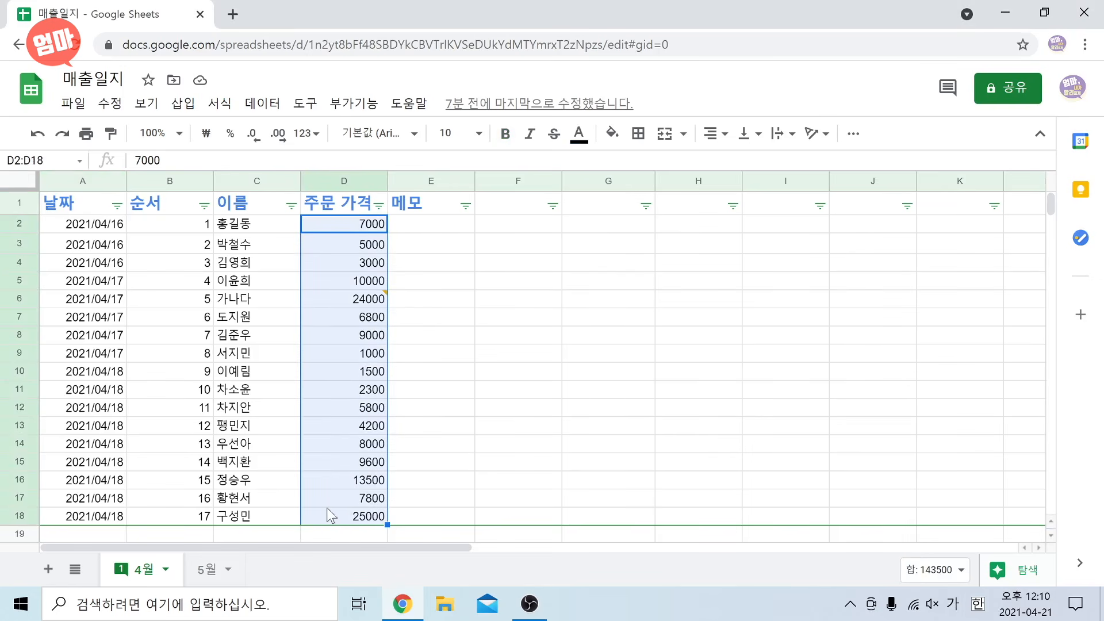
{"action": "left_click", "coordinate": [357, 226]}
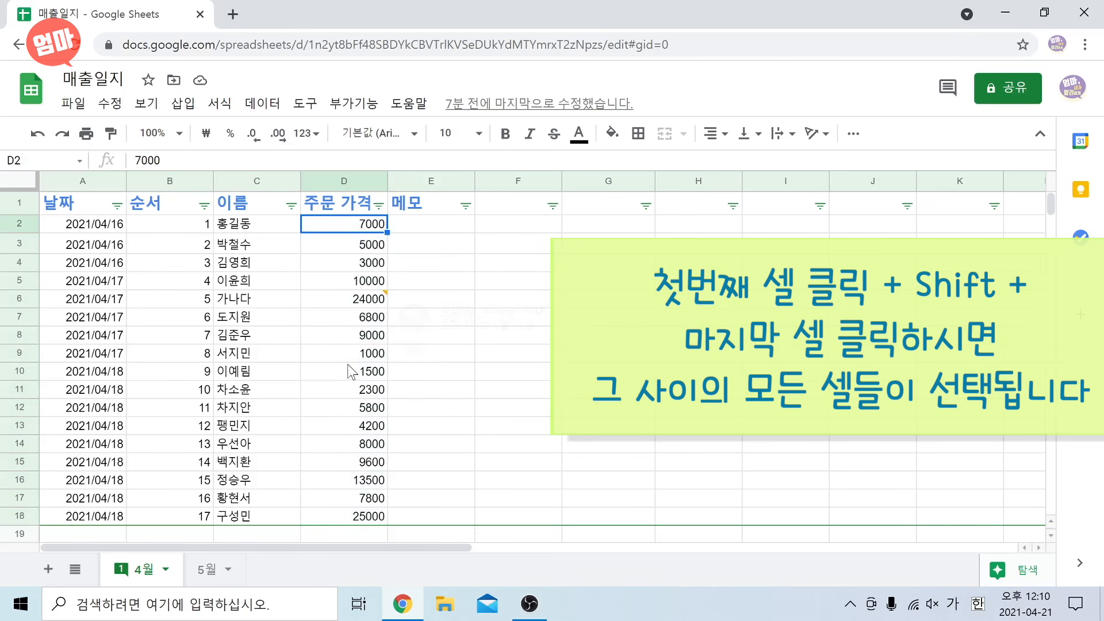
{"action": "left_click", "coordinate": [343, 516], "text": "shift"}
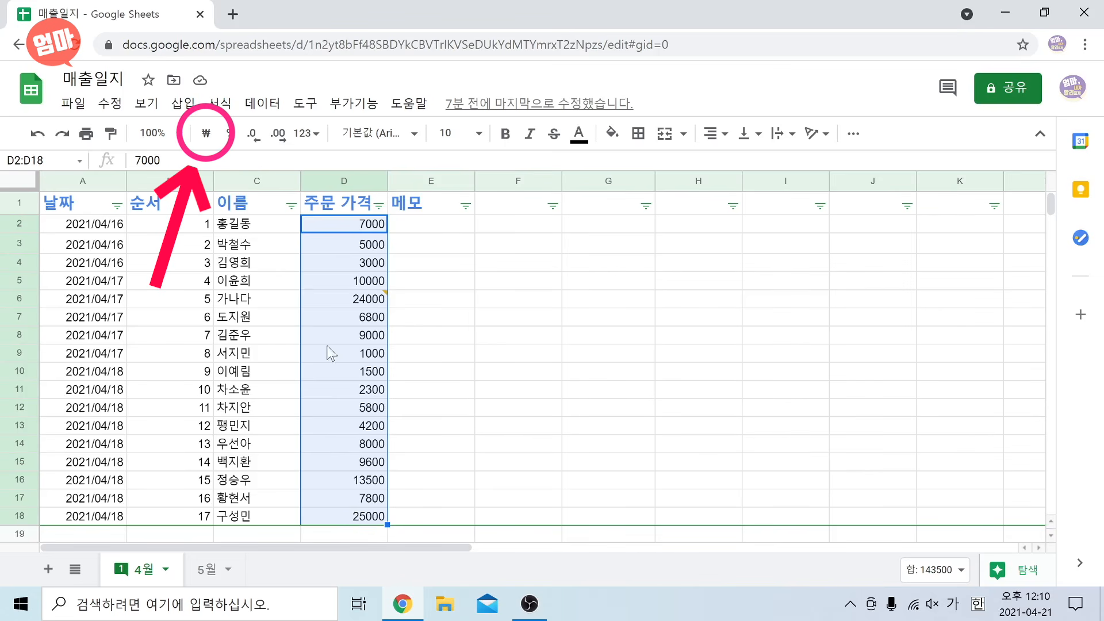
{"action": "left_click", "coordinate": [206, 135]}
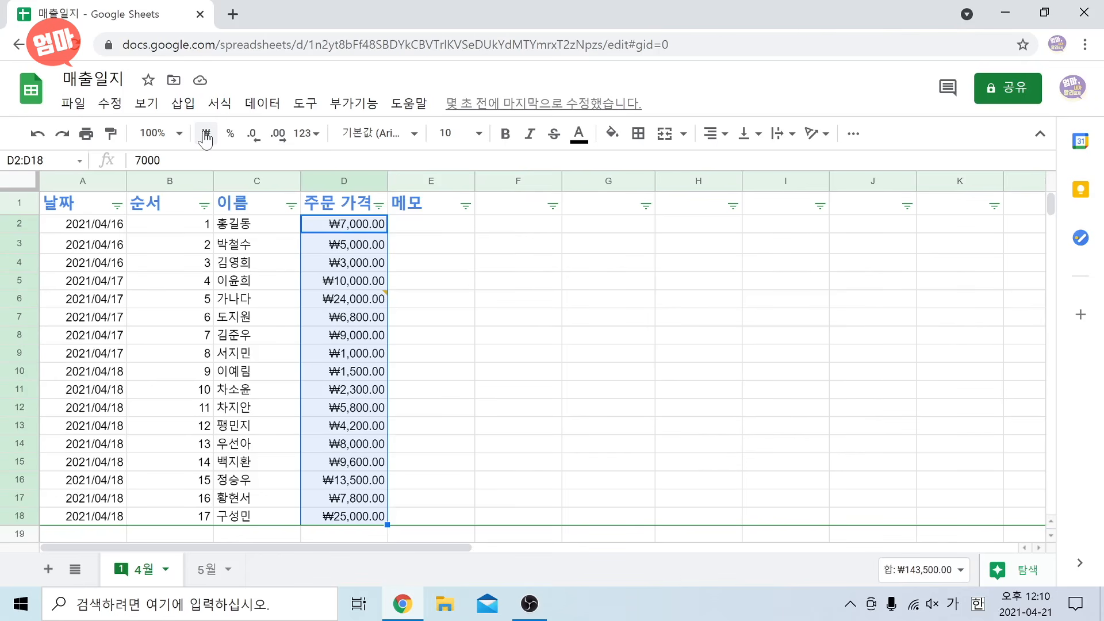
{"action": "left_click", "coordinate": [421, 229]}
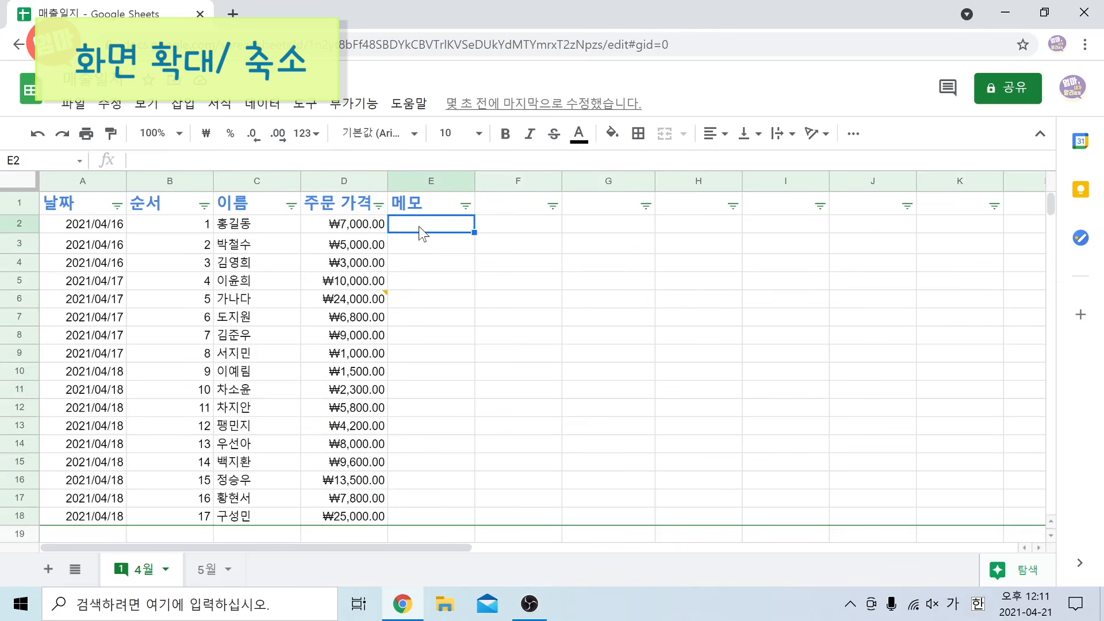
Try the sheet zoom at 125% and 150%, and settle on 125%.
{"action": "left_click", "coordinate": [179, 136]}
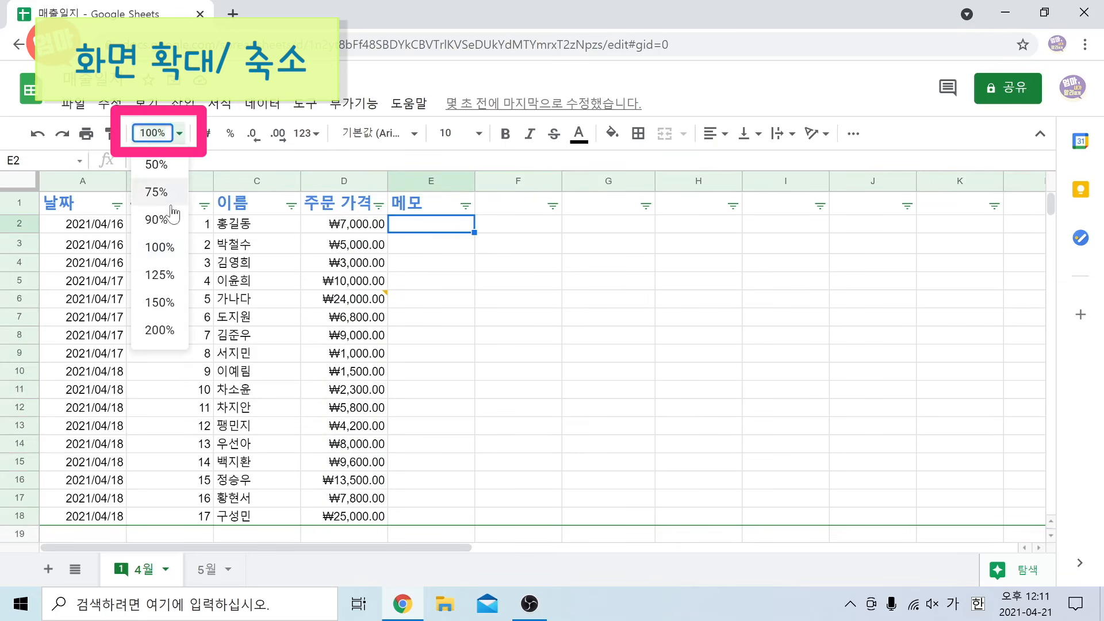
{"action": "left_click", "coordinate": [159, 276]}
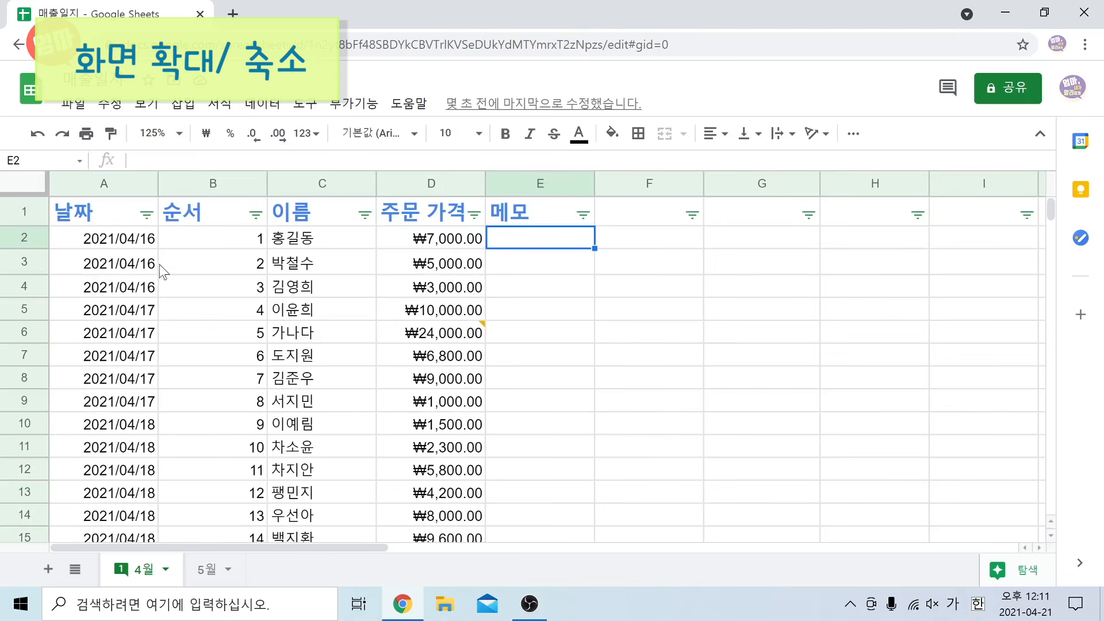
{"action": "left_click", "coordinate": [180, 136]}
{"action": "left_click", "coordinate": [167, 304]}
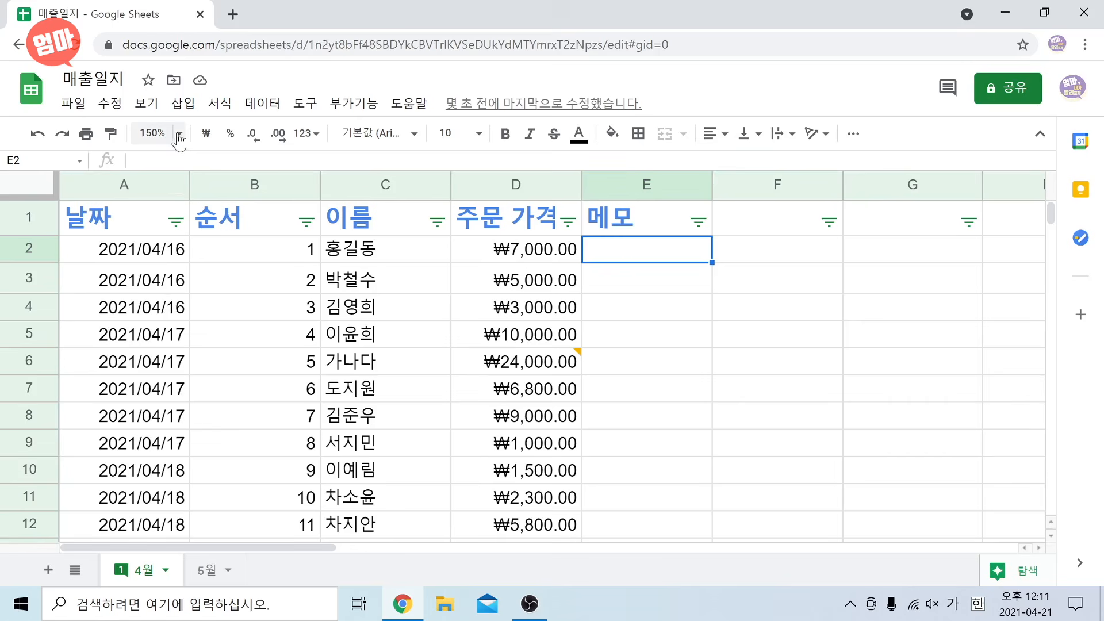
{"action": "left_click", "coordinate": [158, 134]}
{"action": "left_click", "coordinate": [159, 274]}
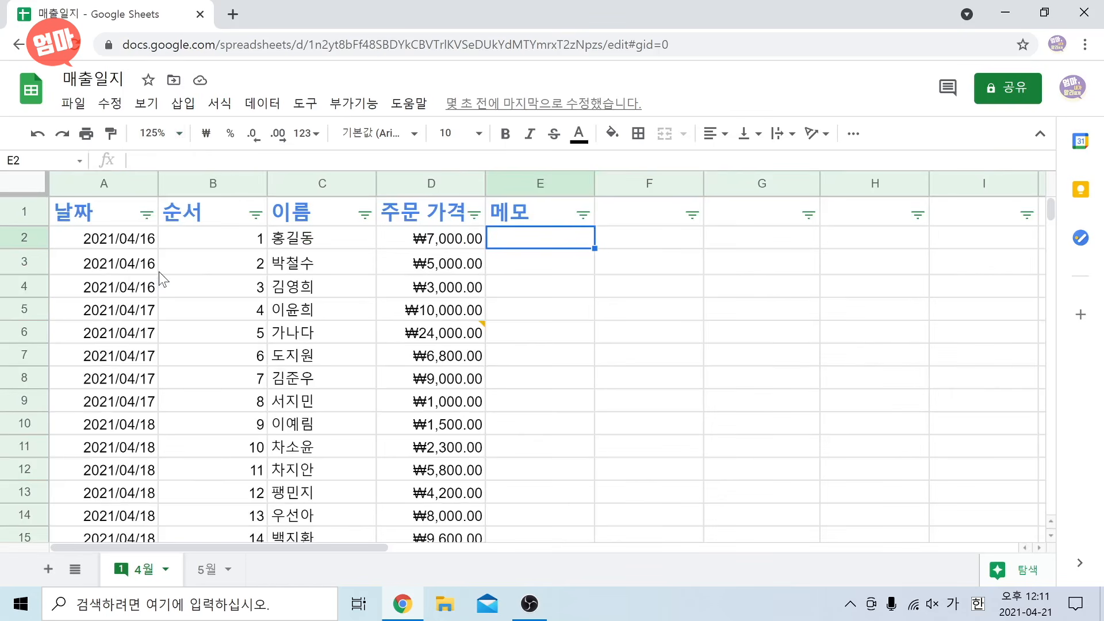
Look through the order rows down to row 18 and back to check whether the header row stays in view.
{"action": "scroll", "coordinate": [498, 268], "scroll_direction": "down", "scroll_amount": 3}
{"action": "scroll", "coordinate": [518, 282], "scroll_direction": "up", "scroll_amount": 3}
{"action": "scroll", "coordinate": [500, 262], "scroll_direction": "down", "scroll_amount": 3}
{"action": "scroll", "coordinate": [501, 263], "scroll_direction": "up", "scroll_amount": 3}
{"action": "scroll", "coordinate": [501, 270], "scroll_direction": "down", "scroll_amount": 3}
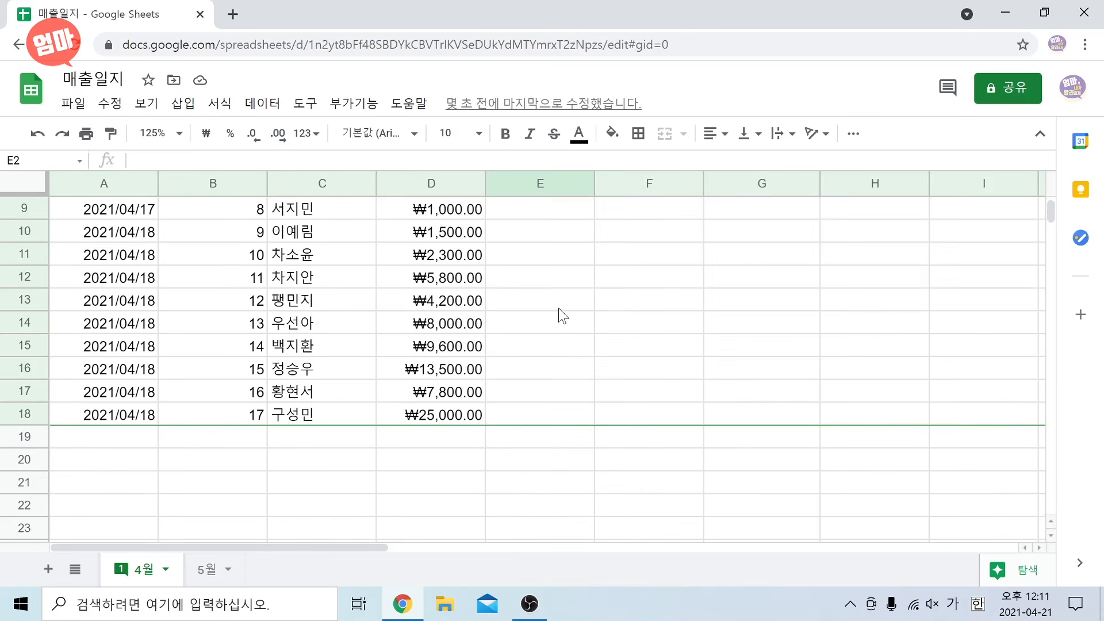
{"action": "scroll", "coordinate": [563, 316], "scroll_direction": "up", "scroll_amount": 3}
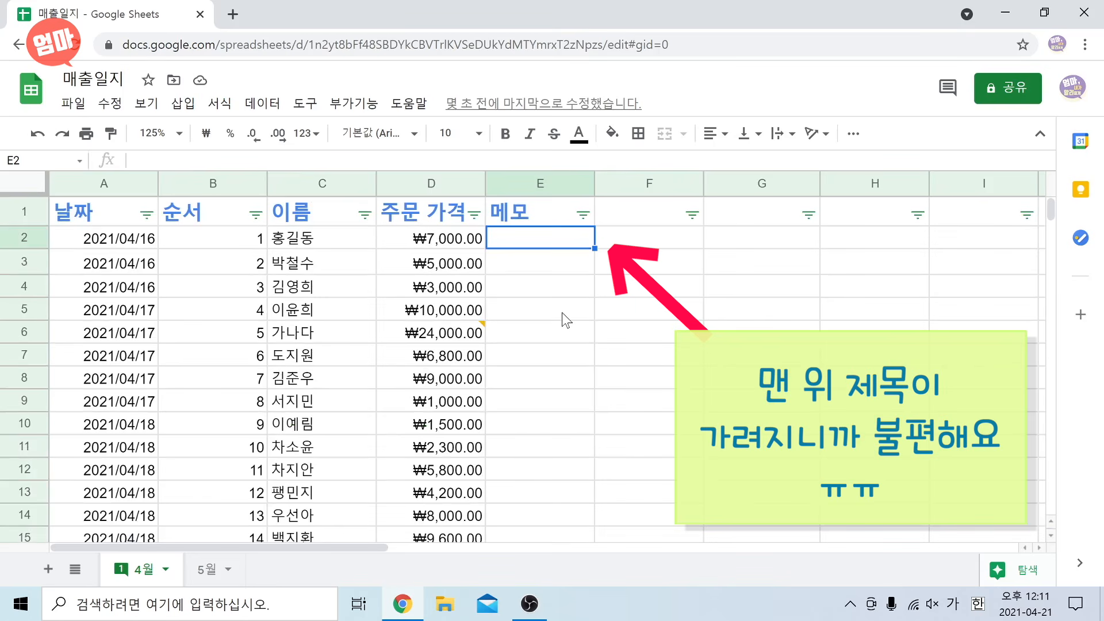
{"action": "scroll", "coordinate": [500, 268], "scroll_direction": "down", "scroll_amount": 3}
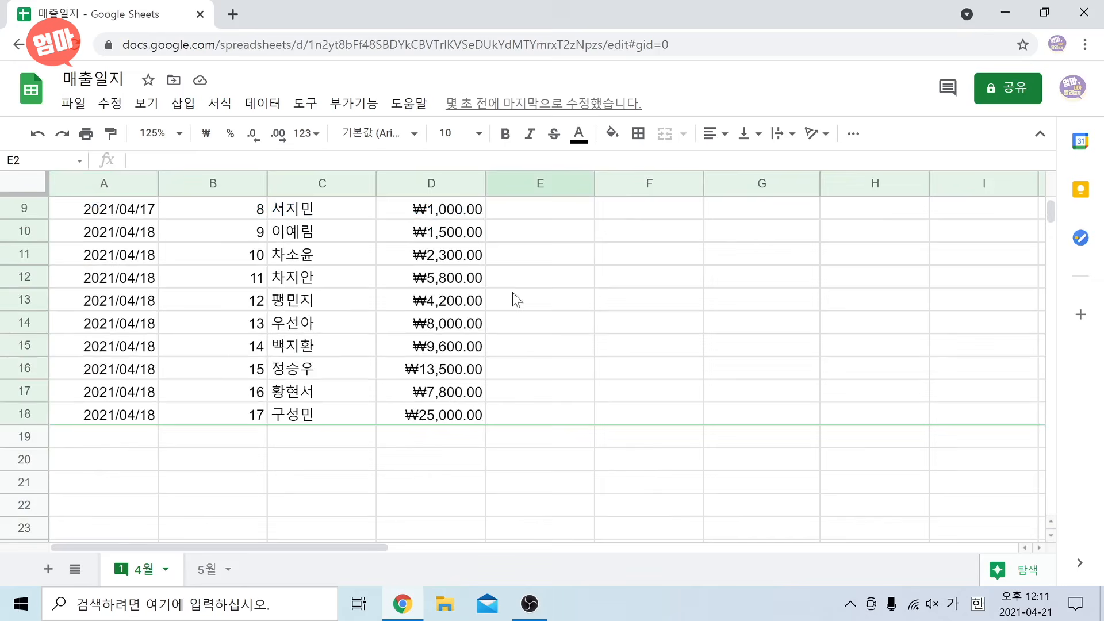
{"action": "scroll", "coordinate": [550, 311], "scroll_direction": "up", "scroll_amount": 3}
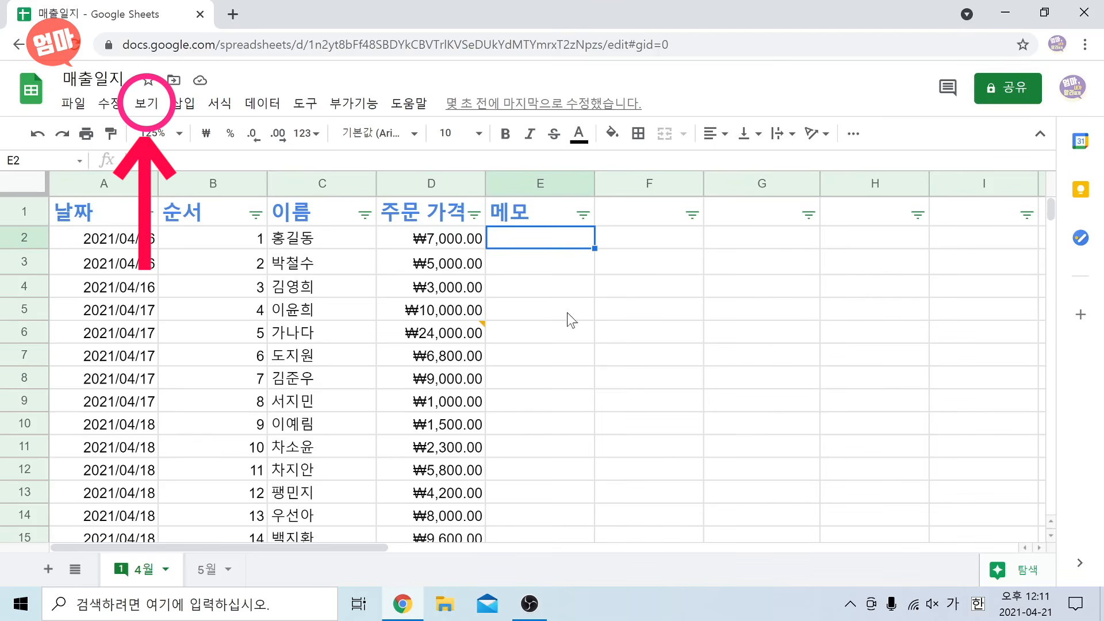
Freeze the first row of the 4월 sheet so the column headers stay fixed.
{"action": "left_click", "coordinate": [147, 107]}
{"action": "mouse_move", "coordinate": [146, 143]}
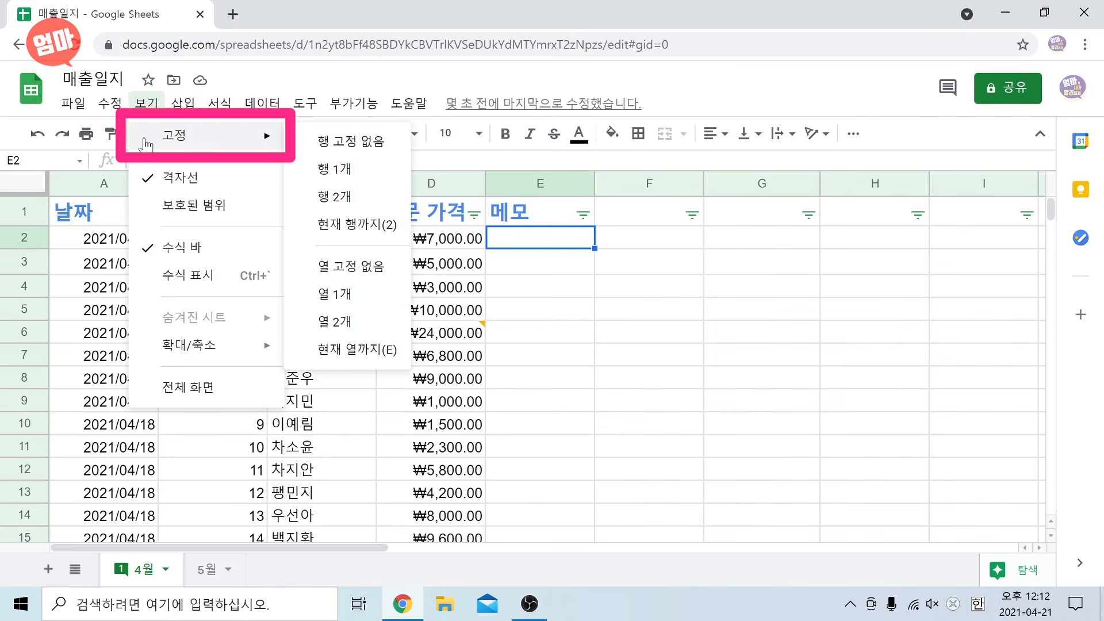
{"action": "left_click", "coordinate": [354, 173]}
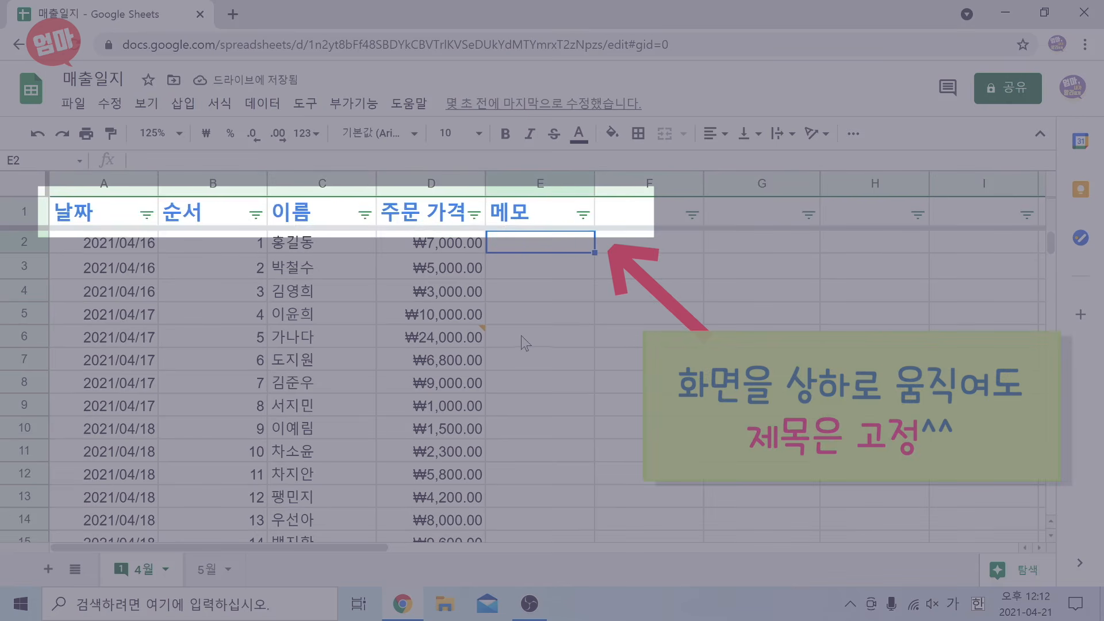
Examine how the frozen header row behaves while moving through the order rows.
{"action": "scroll", "coordinate": [521, 336], "scroll_direction": "down", "scroll_amount": 4}
{"action": "scroll", "coordinate": [521, 336], "scroll_direction": "up", "scroll_amount": 3}
{"action": "scroll", "coordinate": [521, 336], "scroll_direction": "down", "scroll_amount": 3}
{"action": "scroll", "coordinate": [521, 336], "scroll_direction": "up", "scroll_amount": 3}
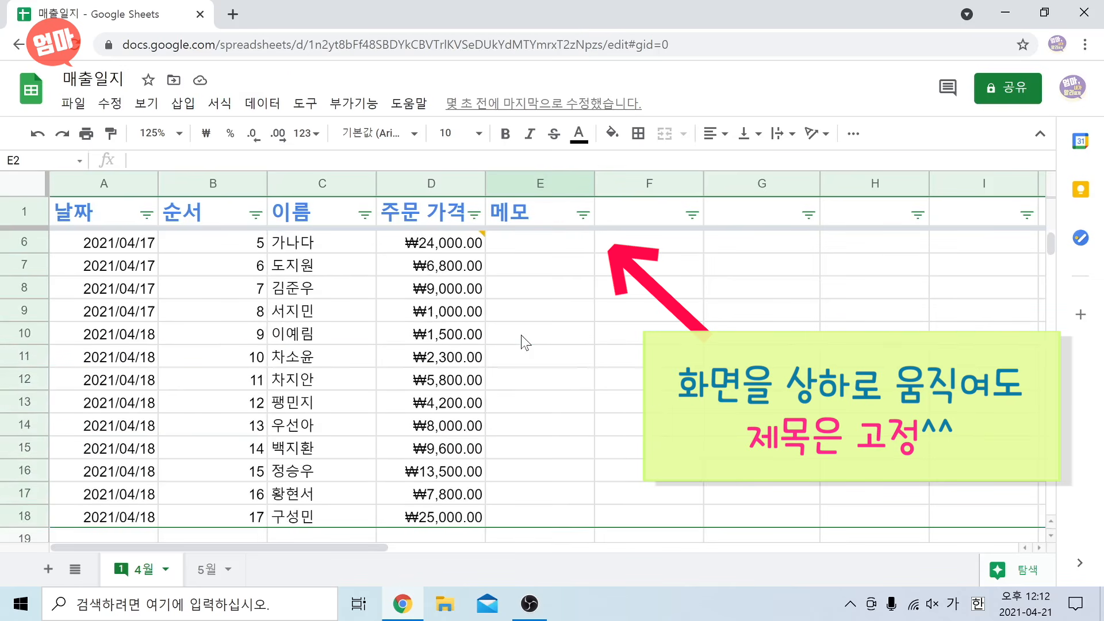
{"action": "scroll", "coordinate": [522, 336], "scroll_direction": "down", "scroll_amount": 4}
{"action": "scroll", "coordinate": [521, 336], "scroll_direction": "up", "scroll_amount": 5}
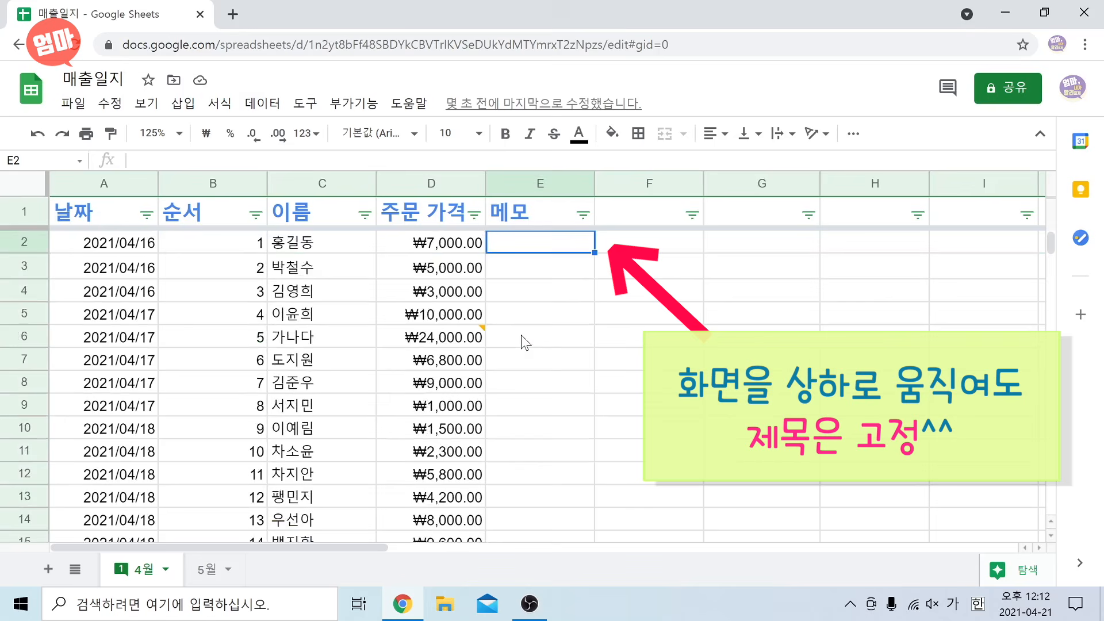
{"action": "scroll", "coordinate": [521, 337], "scroll_direction": "down", "scroll_amount": 3}
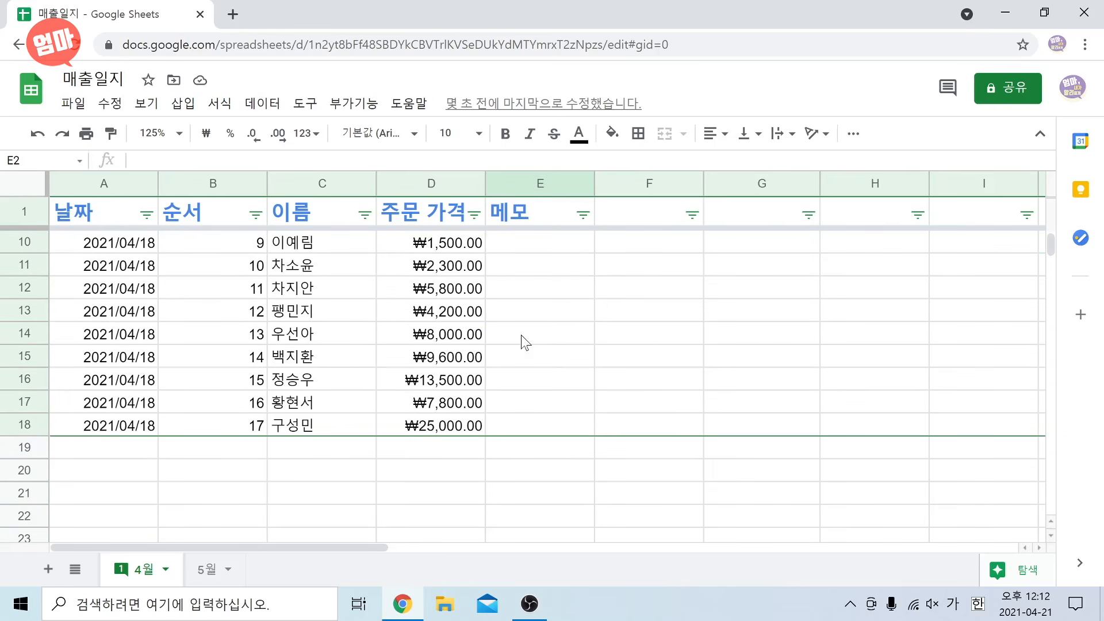
{"action": "scroll", "coordinate": [522, 336], "scroll_direction": "up", "scroll_amount": 4}
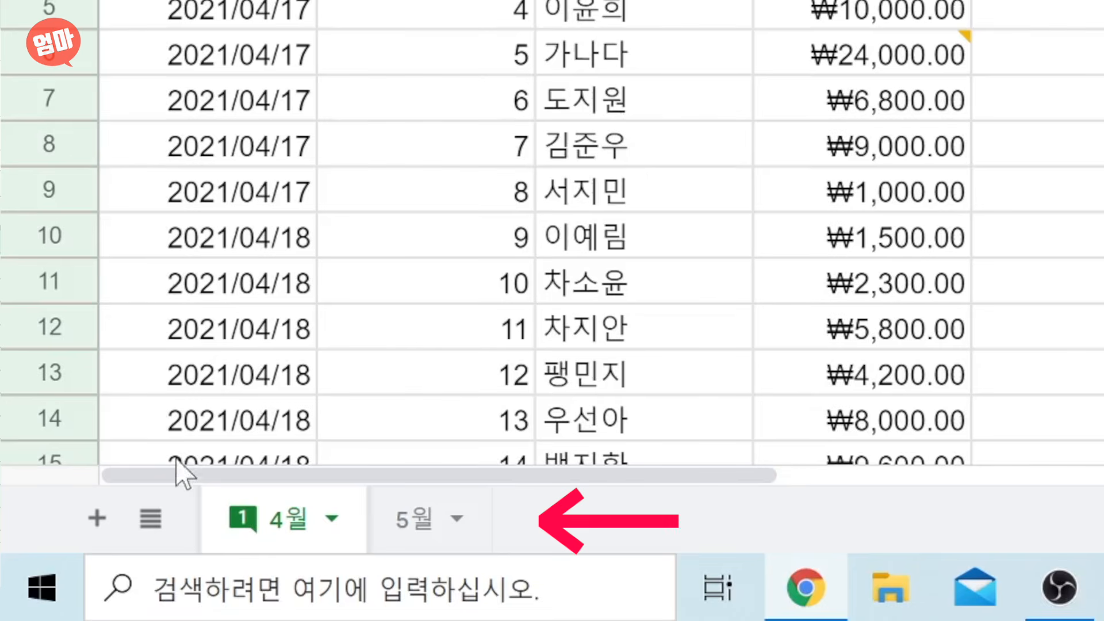
Add a new sheet, rename it 함수 실험, and move it after the 5월 sheet.
{"action": "left_click", "coordinate": [98, 521]}
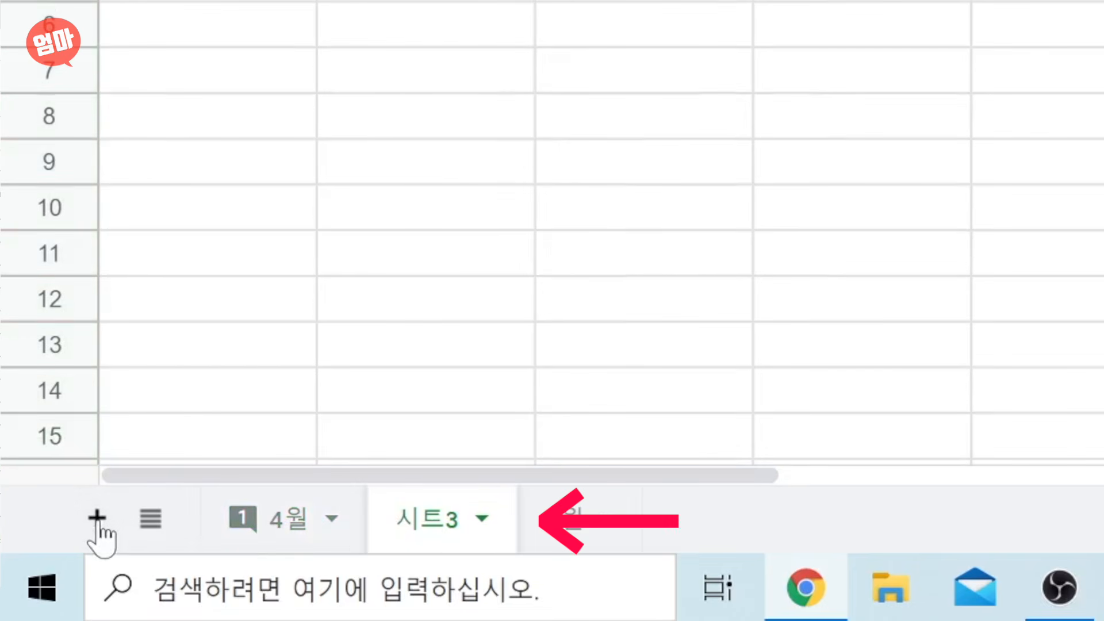
{"action": "double_click", "coordinate": [429, 520]}
{"action": "type", "text": "함수 실험"}
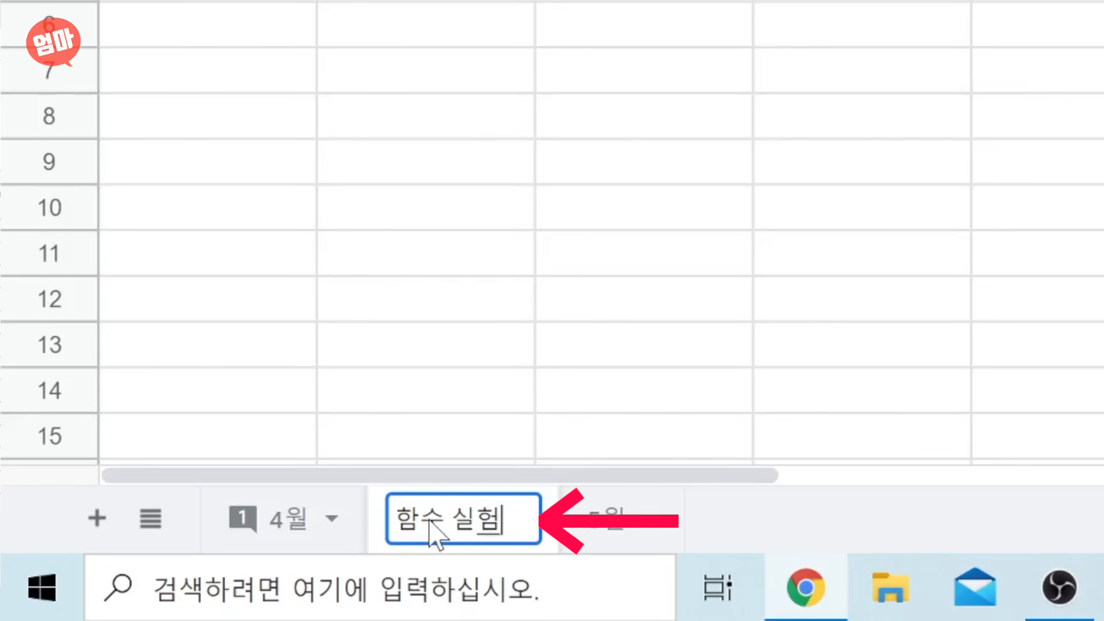
{"action": "key", "text": "Return"}
{"action": "left_click_drag", "start_coordinate": [438, 522], "coordinate": [602, 541]}
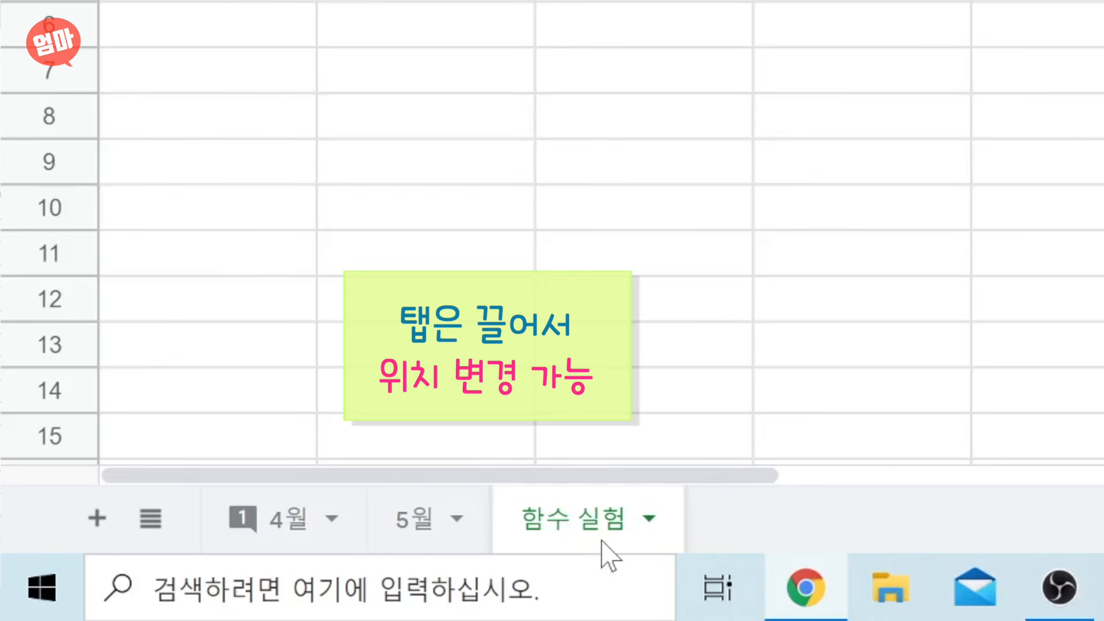
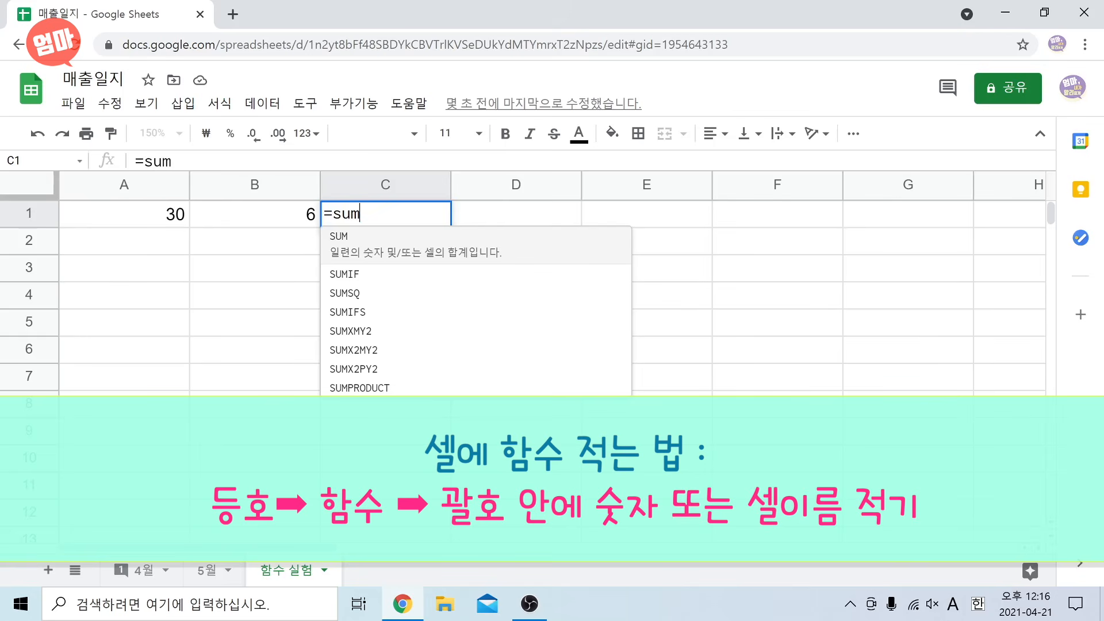
Complete the formula =sum(A1,B1) in cell C1 to add the two numbers.
{"action": "type", "text": "("}
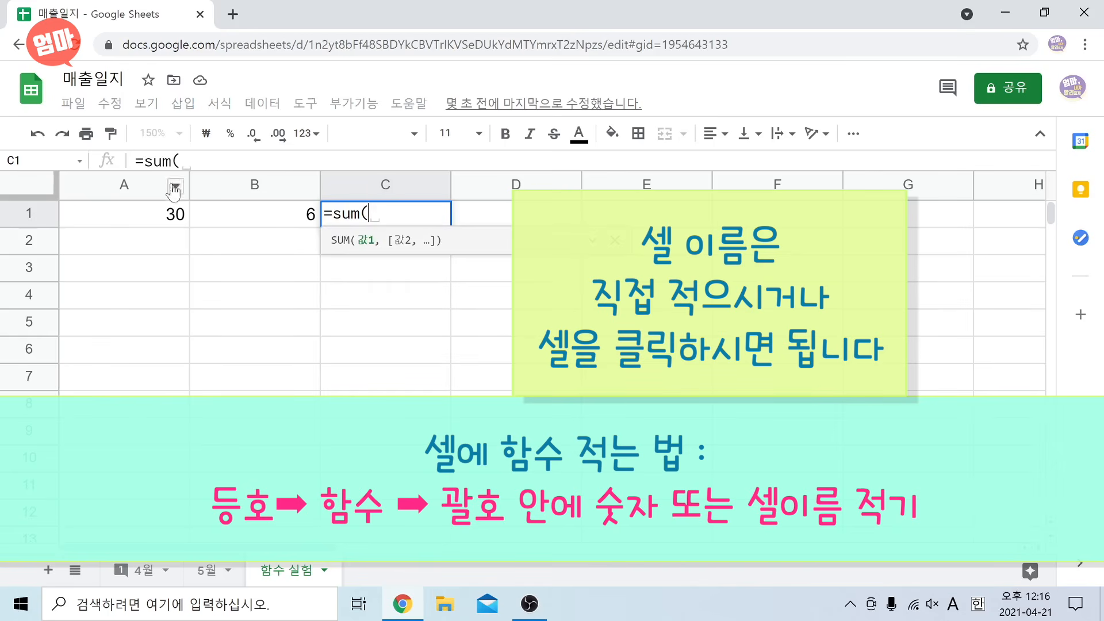
{"action": "left_click", "coordinate": [148, 213]}
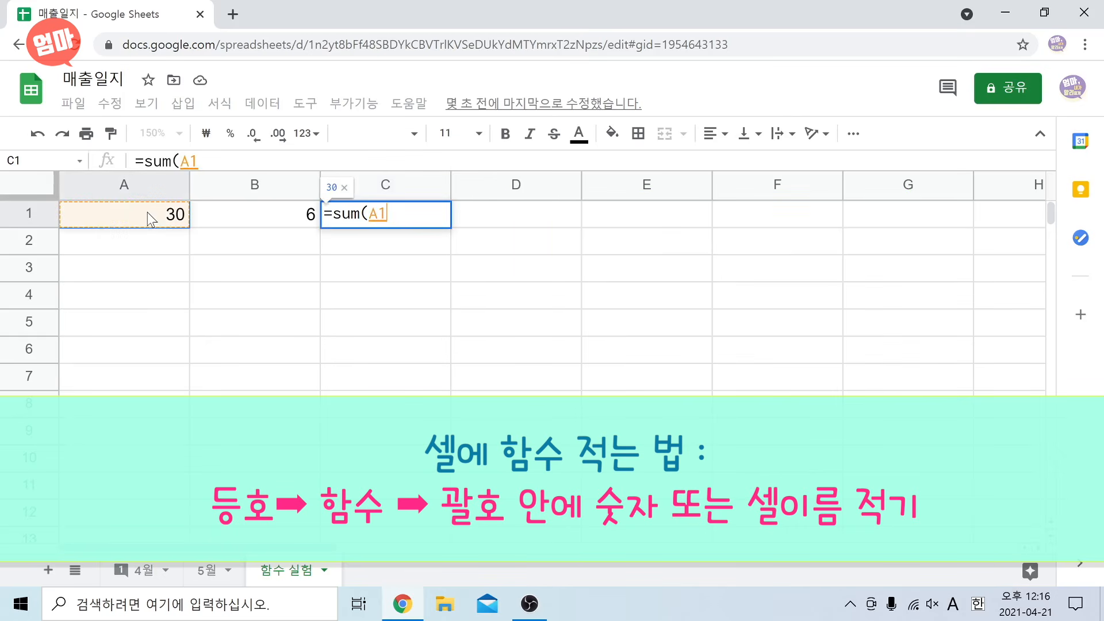
{"action": "type", "text": ","}
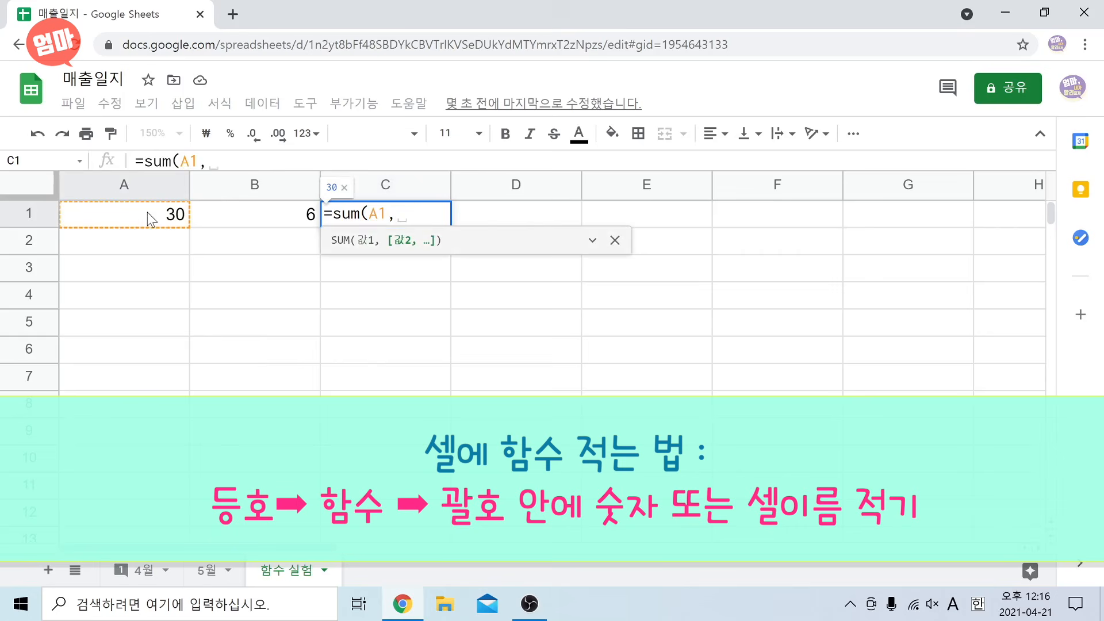
{"action": "left_click", "coordinate": [270, 220]}
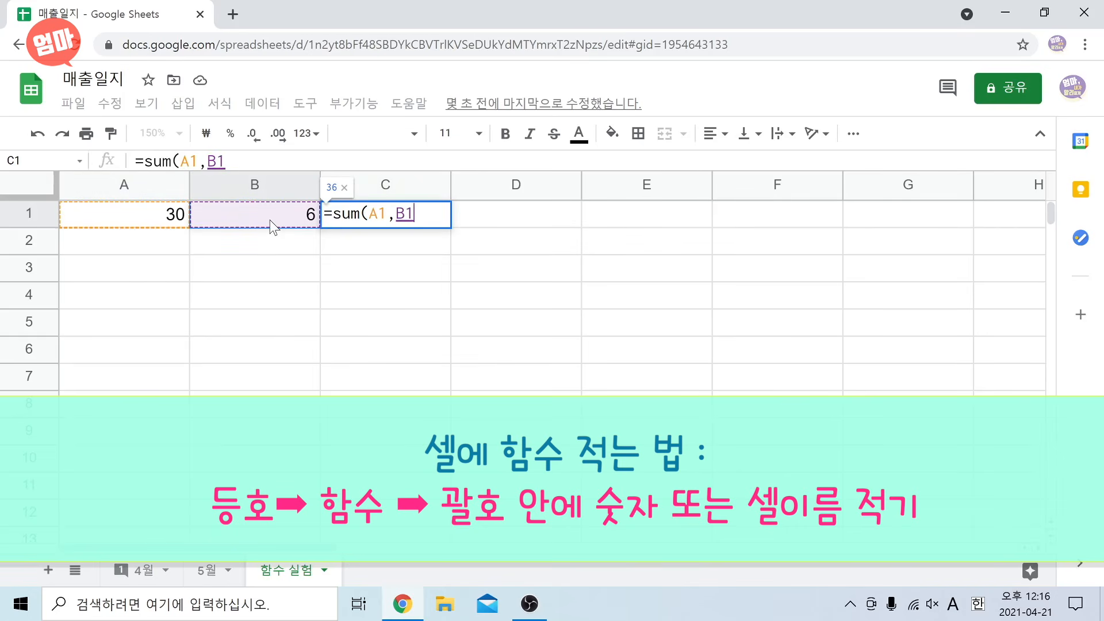
{"action": "type", "text": ")"}
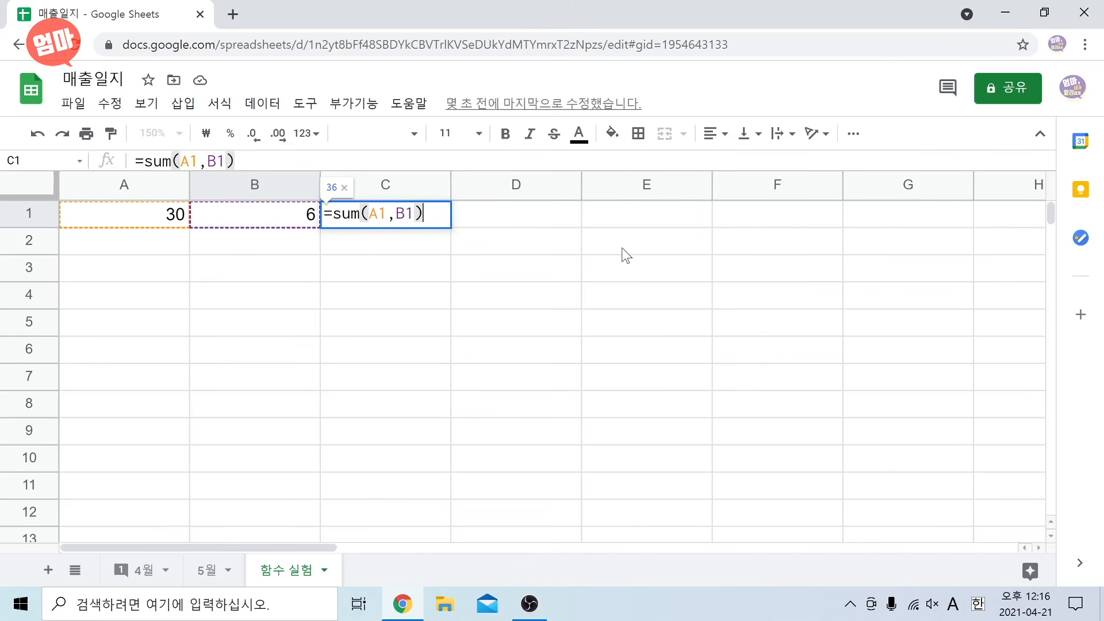
{"action": "key", "text": "Return"}
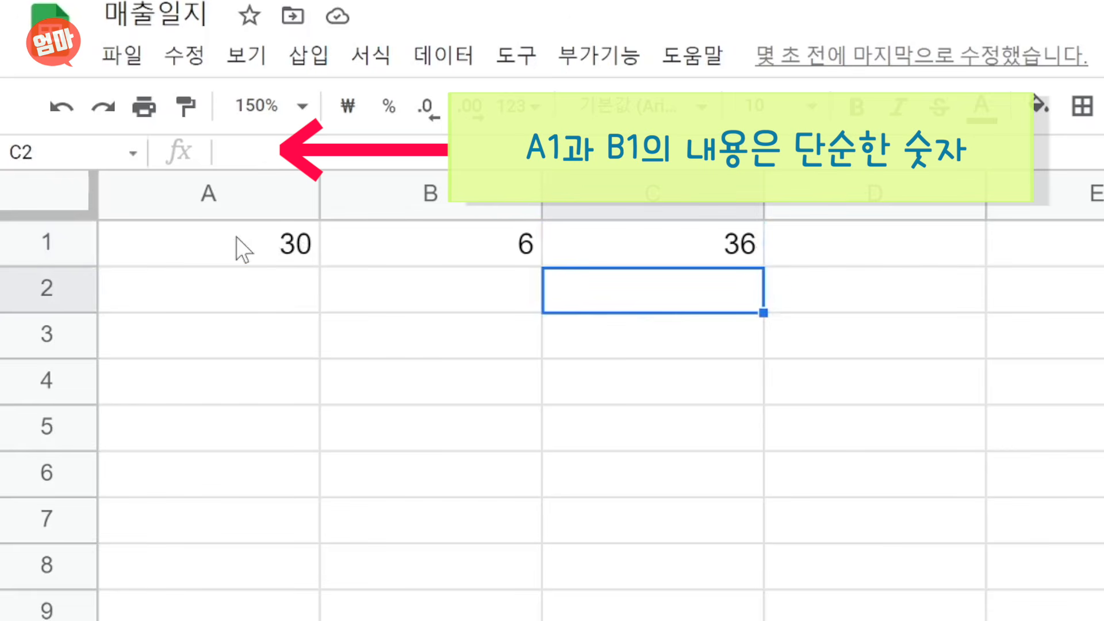
Inspect the contents of A1, B1 and C1 to compare the plain numbers with the formula.
{"action": "left_click", "coordinate": [236, 241]}
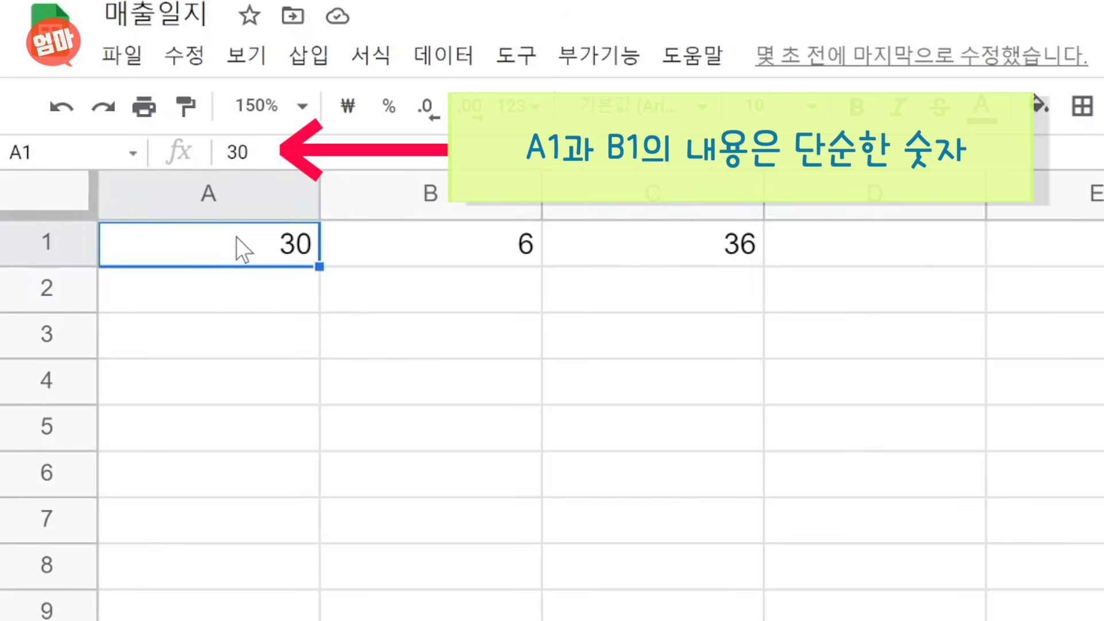
{"action": "left_click", "coordinate": [428, 247]}
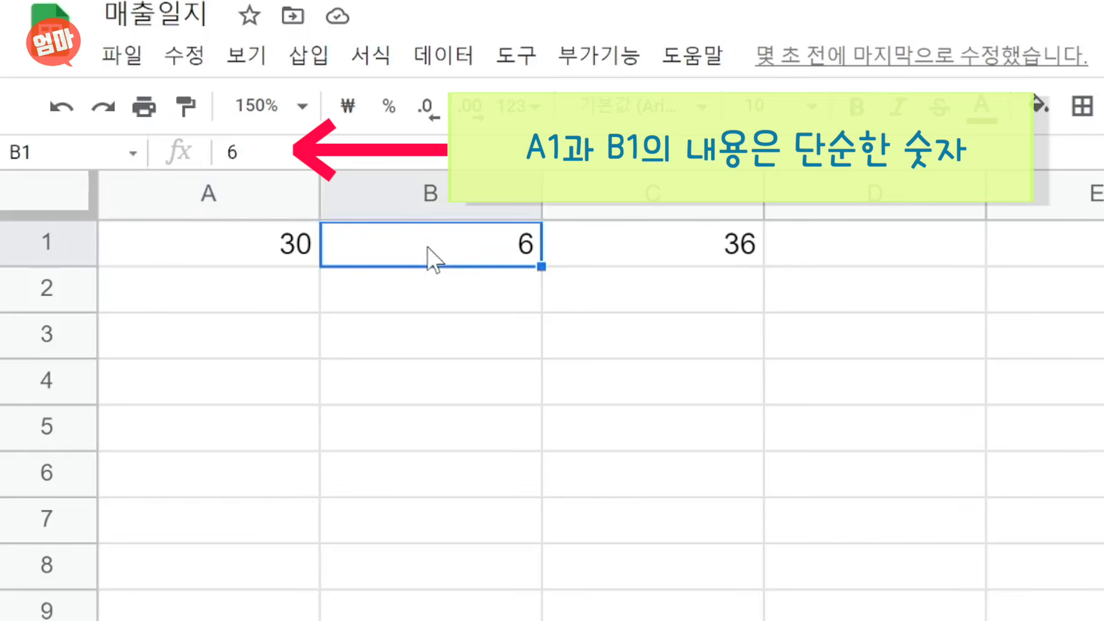
{"action": "left_click", "coordinate": [675, 249]}
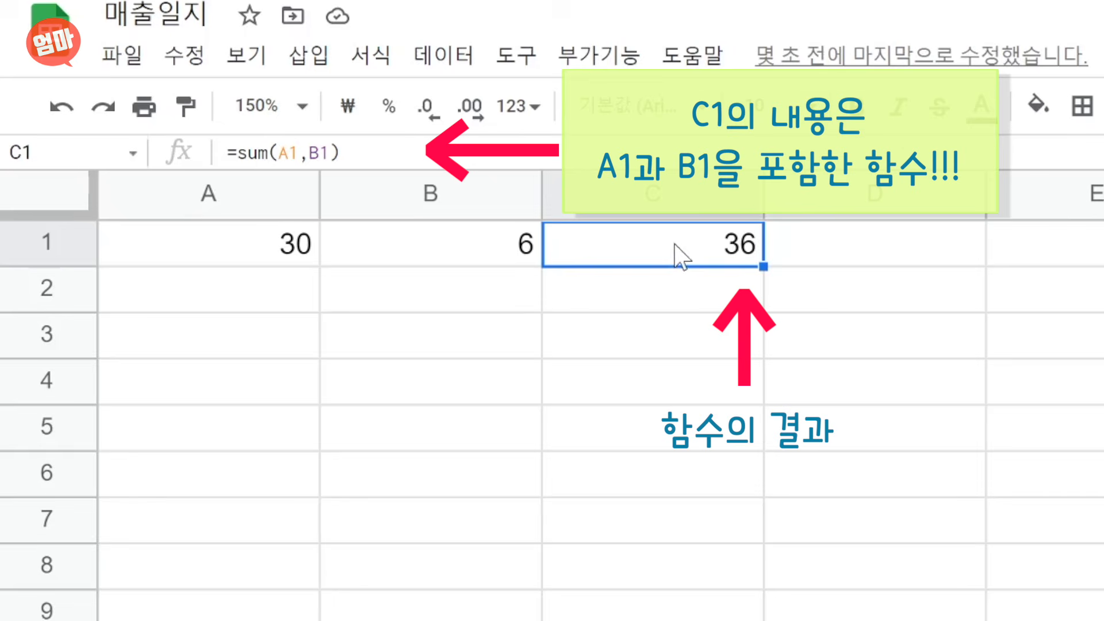
{"action": "key", "text": "Left"}
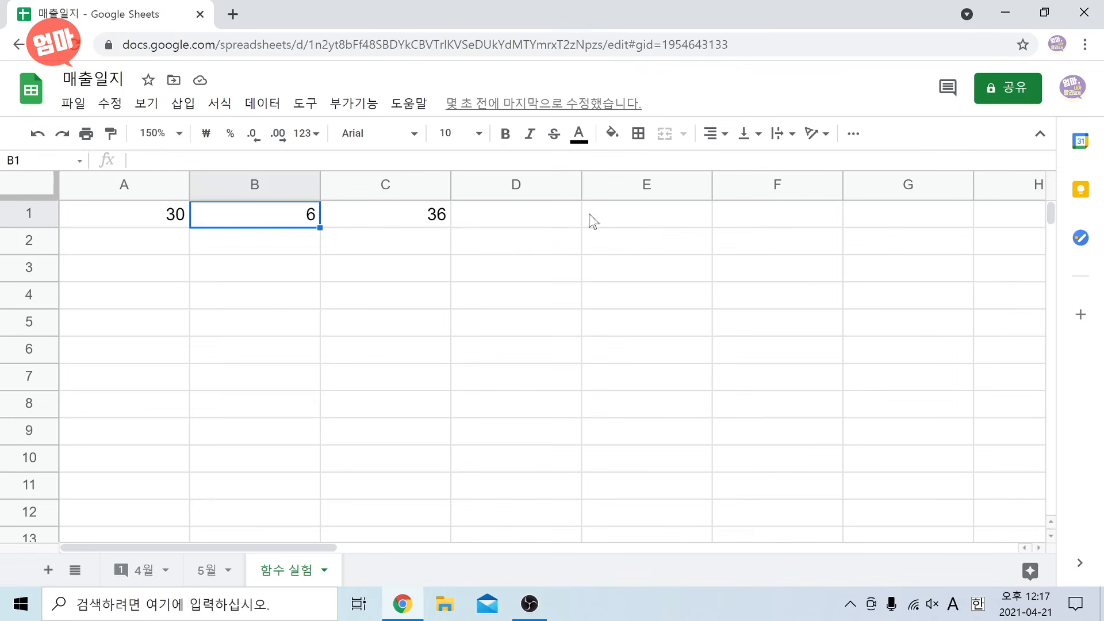
Set B1 to 10, 12 and finally 100 to test the C1 sum, and inspect the formula in C1.
{"action": "type", "text": "10"}
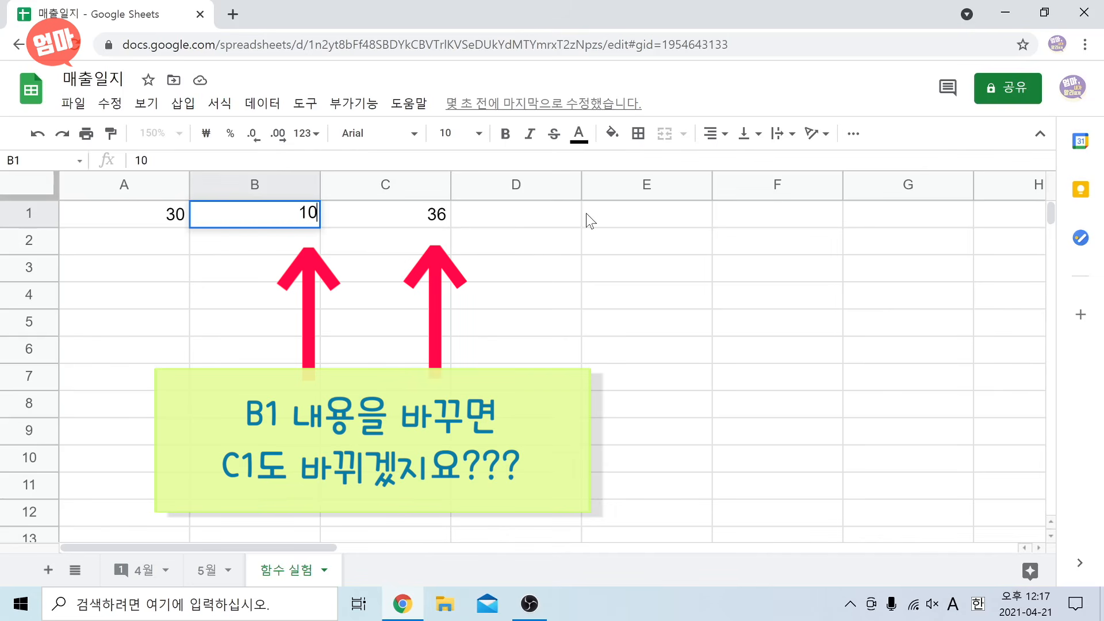
{"action": "key", "text": "Return"}
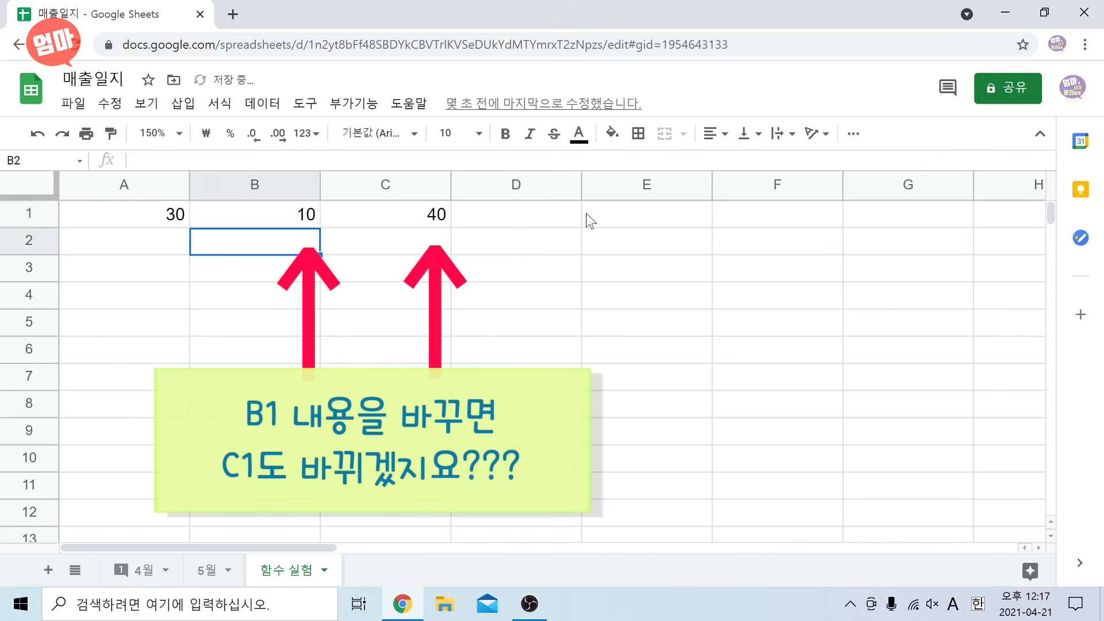
{"action": "key", "text": "Up"}
{"action": "type", "text": "12"}
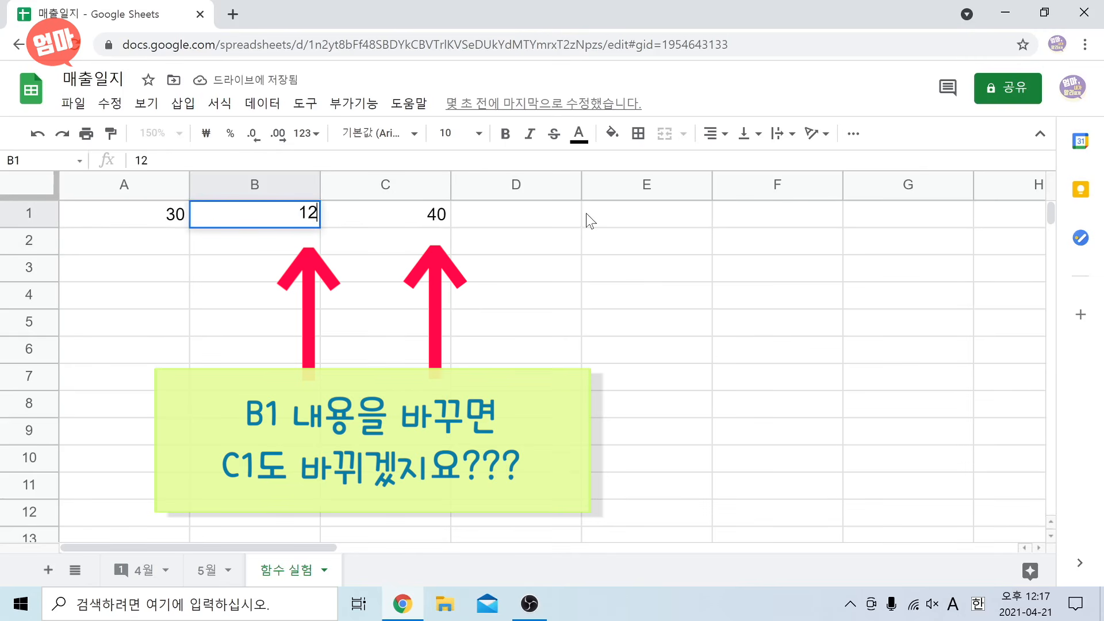
{"action": "key", "text": "Return"}
{"action": "key", "text": "Up"}
{"action": "type", "text": "100"}
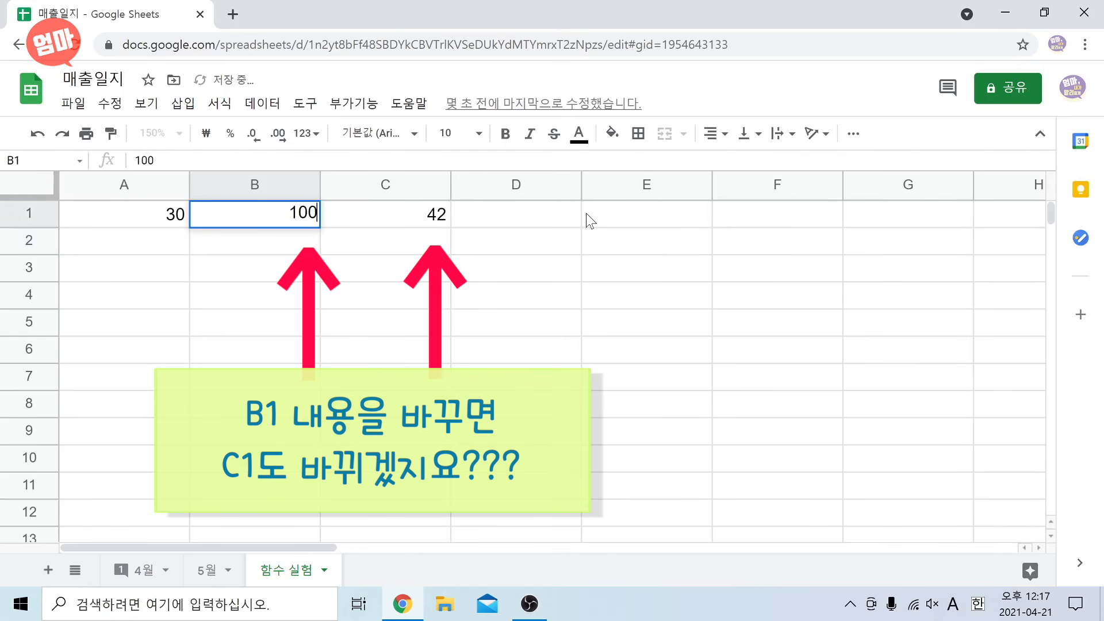
{"action": "key", "text": "Return"}
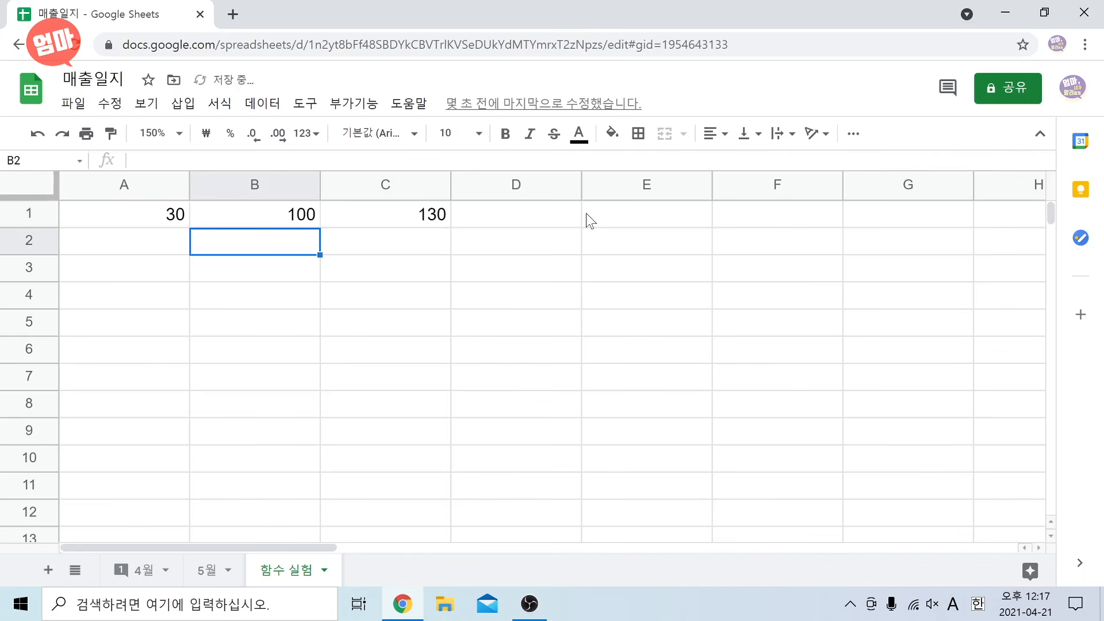
{"action": "key", "text": "Up"}
{"action": "key", "text": "Right"}
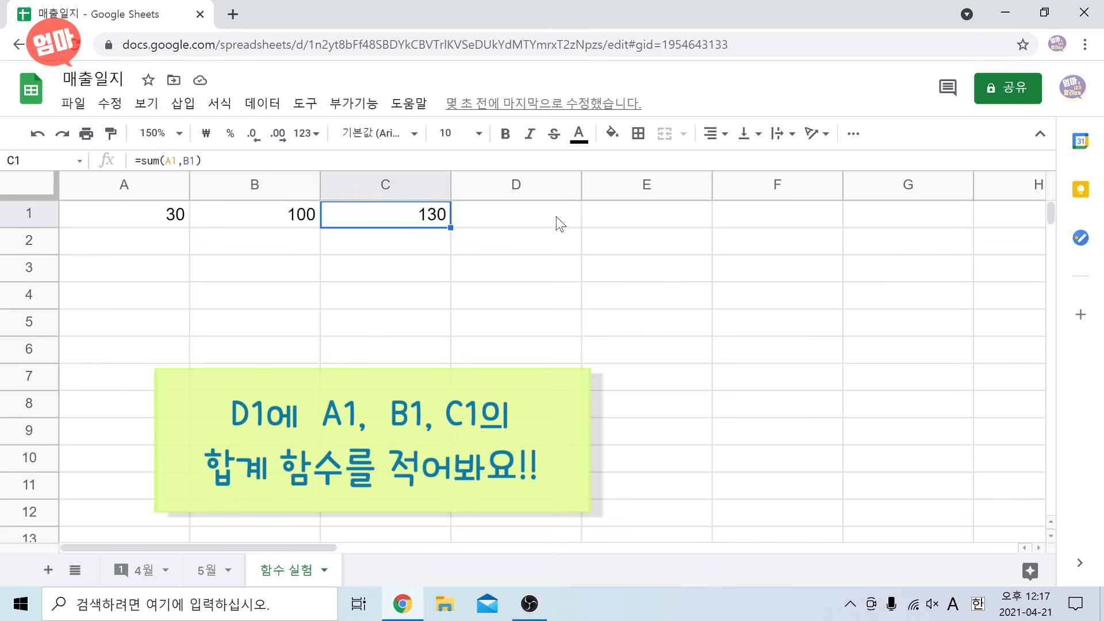
Enter the formula =sum(A1,B1,C1) in cell D1 to add the three cells before it.
{"action": "left_click", "coordinate": [556, 216]}
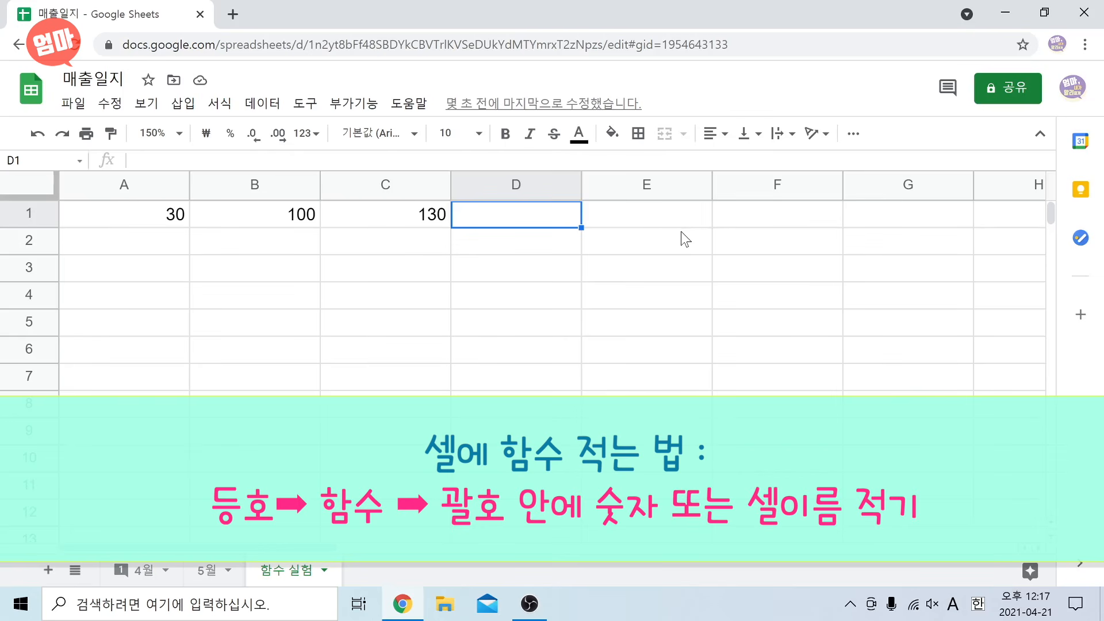
{"action": "type", "text": "="}
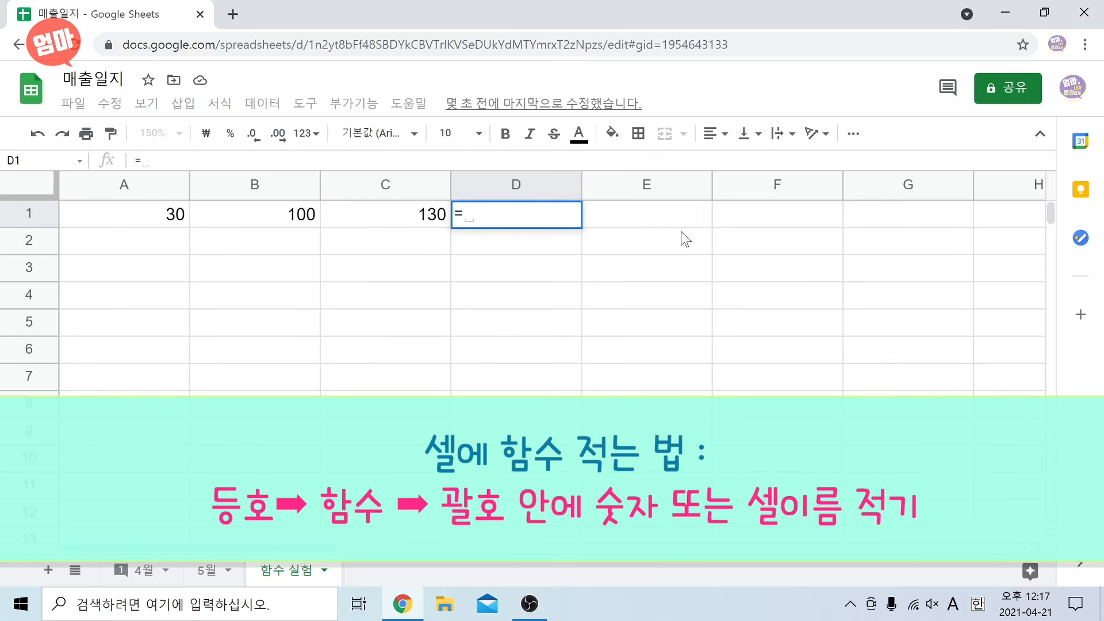
{"action": "type", "text": "sum"}
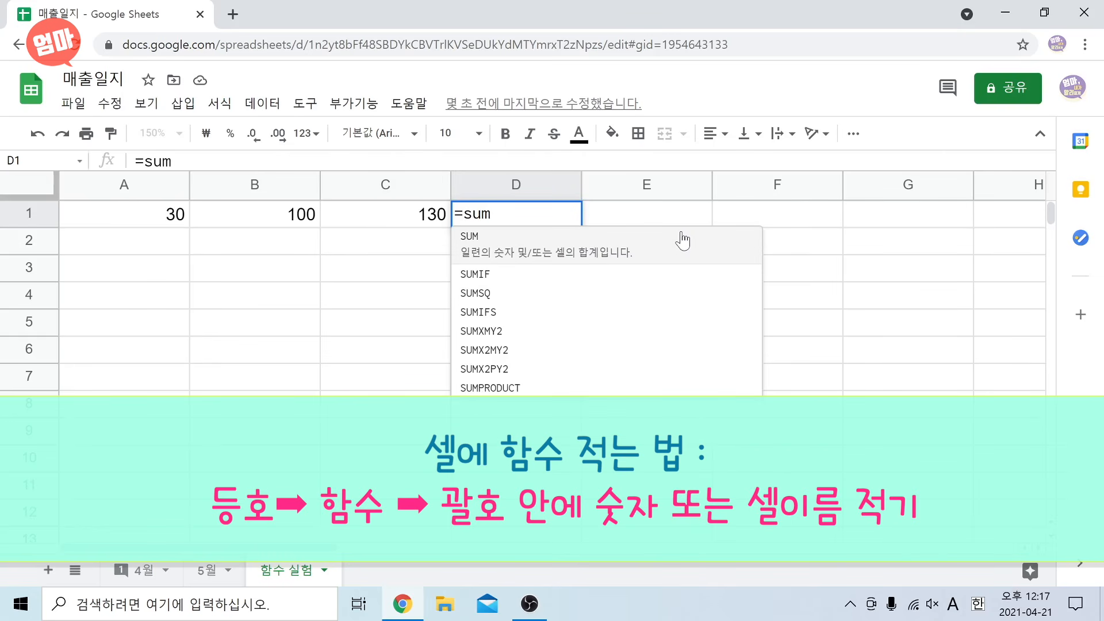
{"action": "type", "text": "("}
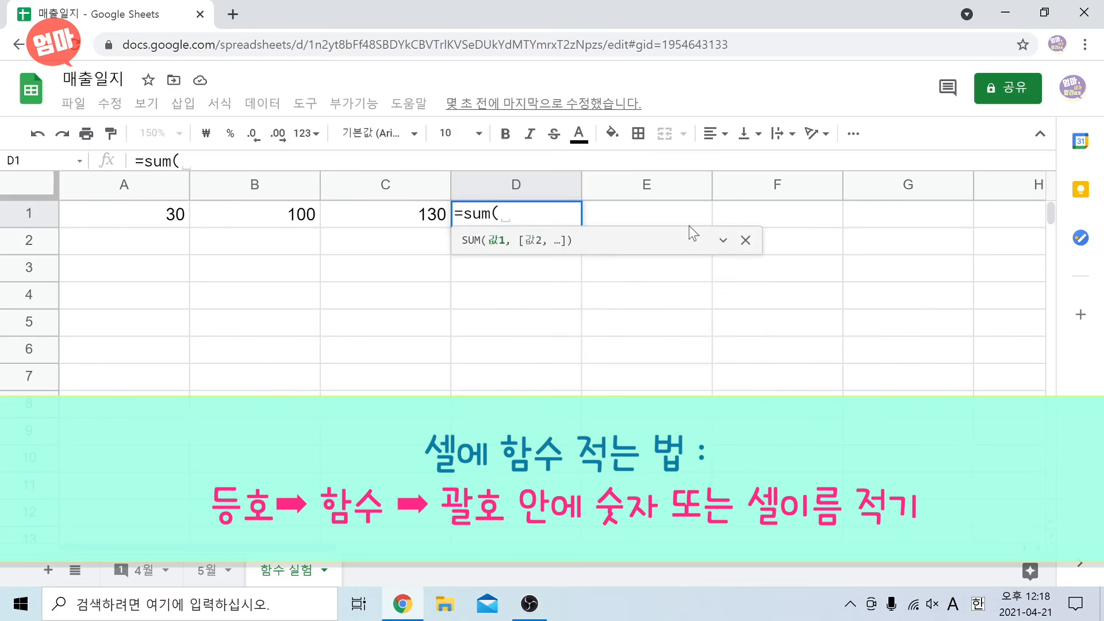
{"action": "left_click", "coordinate": [156, 219]}
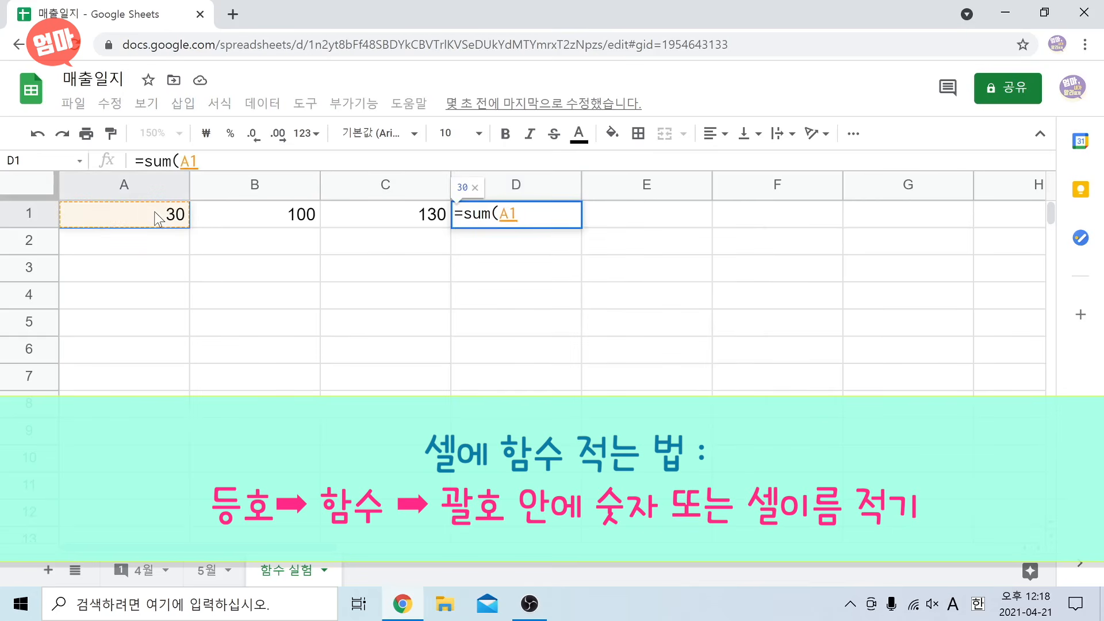
{"action": "type", "text": ","}
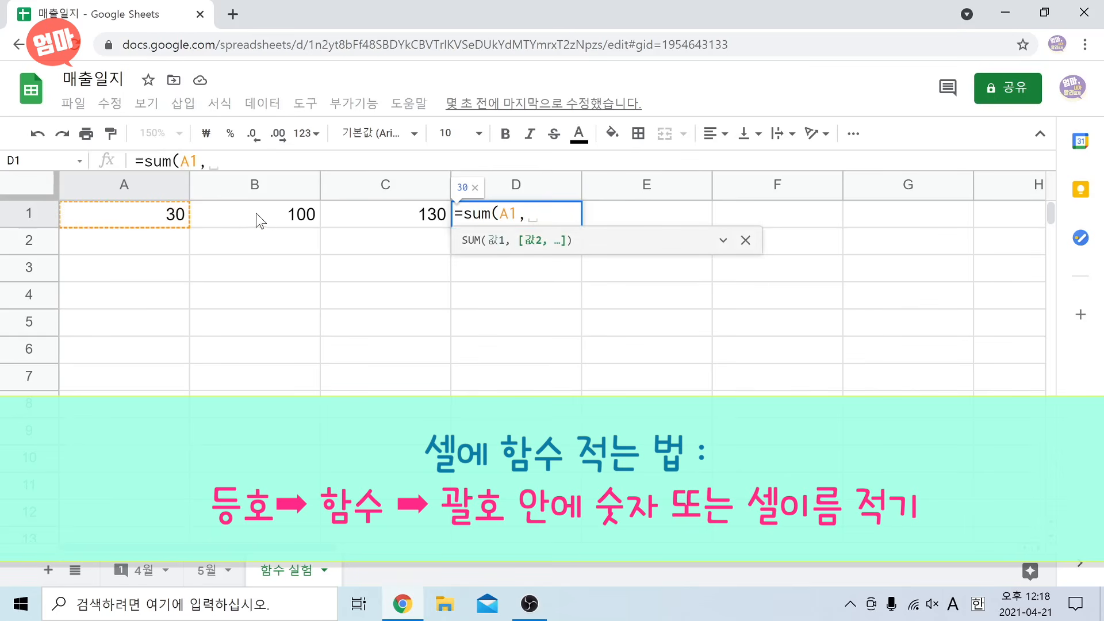
{"action": "left_click", "coordinate": [278, 218]}
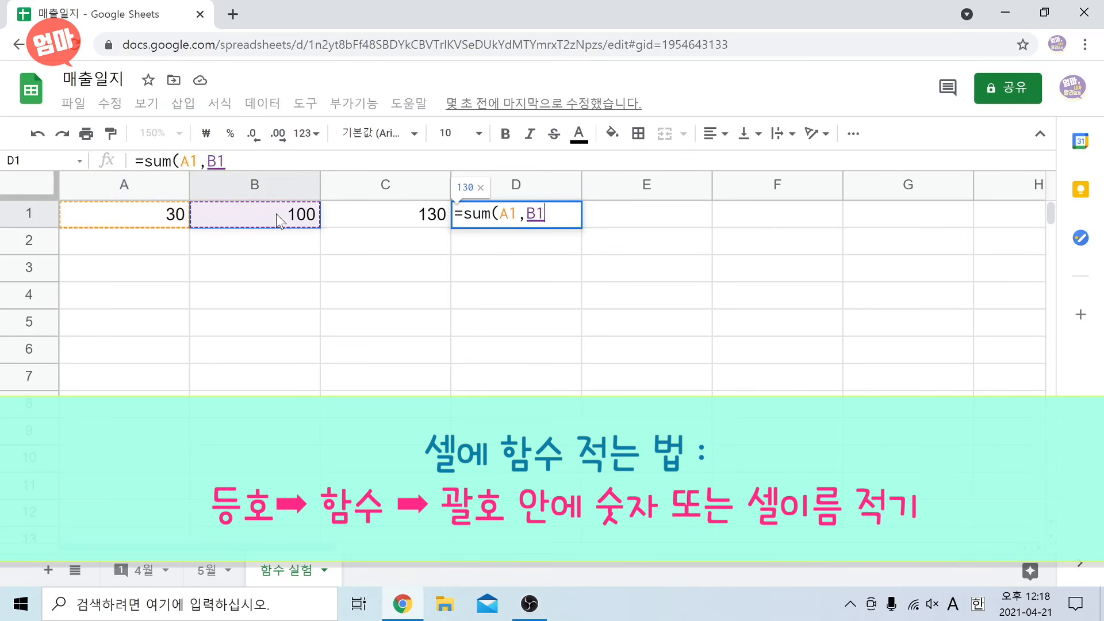
{"action": "type", "text": ","}
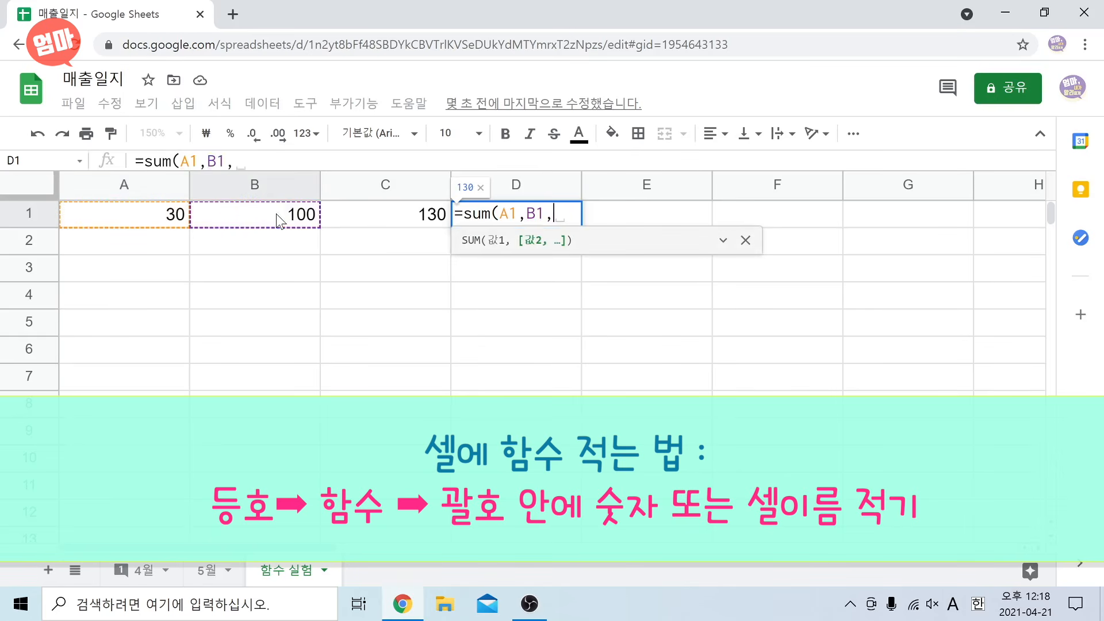
{"action": "left_click", "coordinate": [396, 224]}
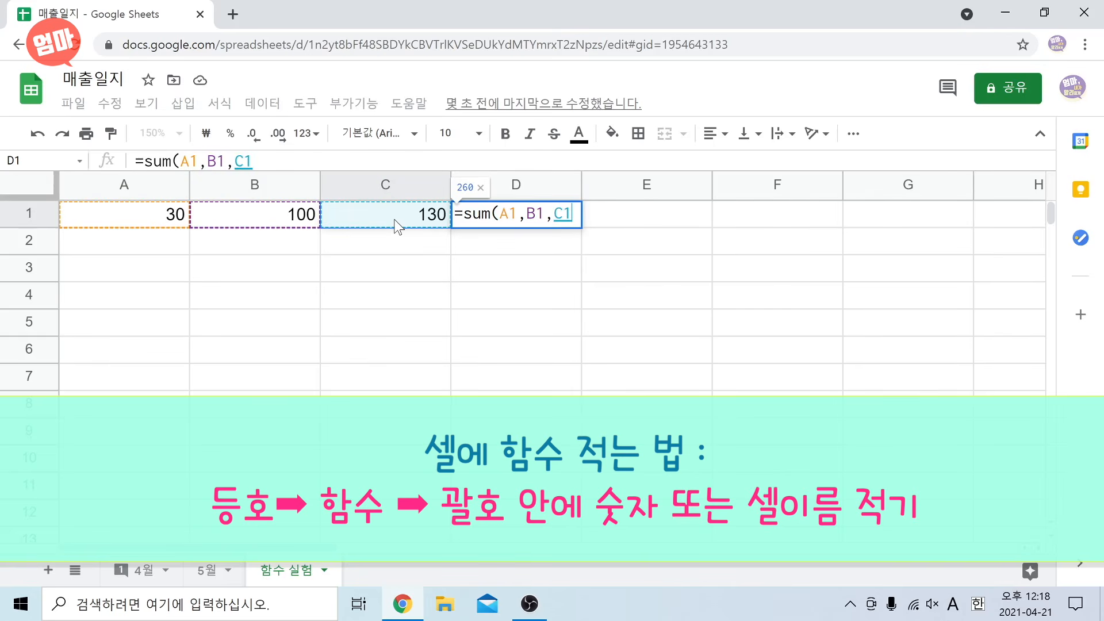
{"action": "type", "text": ")"}
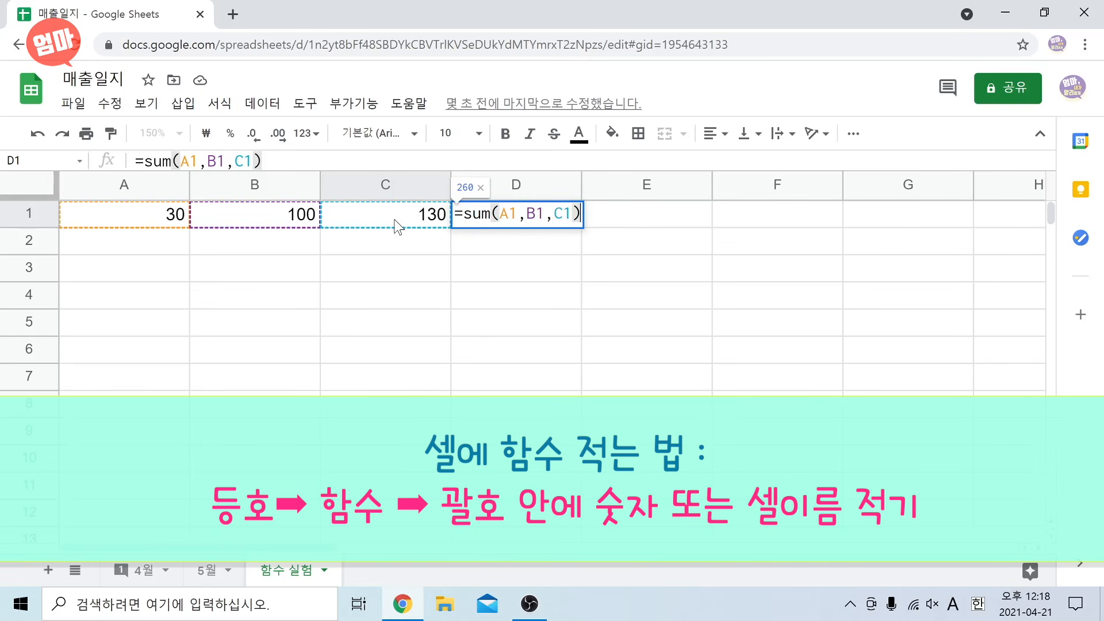
{"action": "key", "text": "Return"}
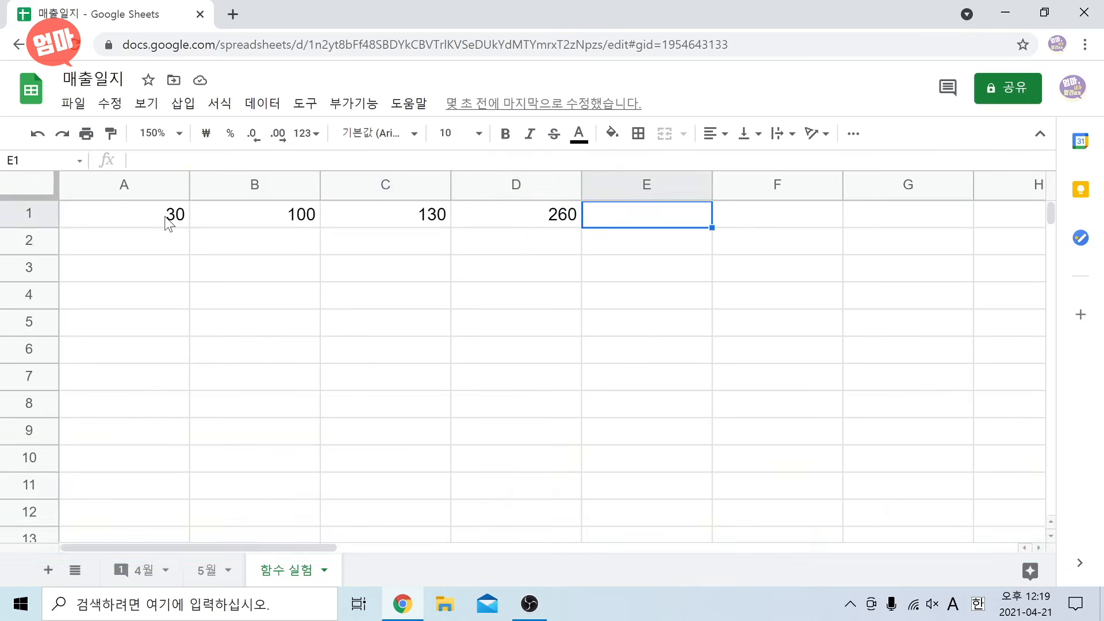
Set A1 to 50 to test the dependent sums, and inspect the formula in D1.
{"action": "left_click", "coordinate": [169, 221]}
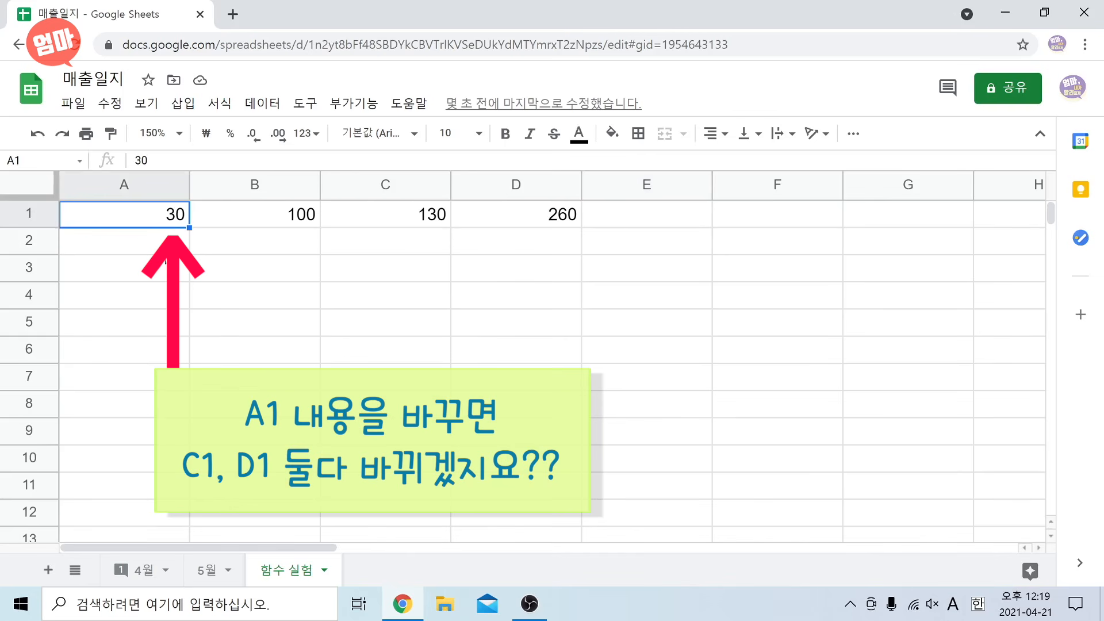
{"action": "type", "text": "50"}
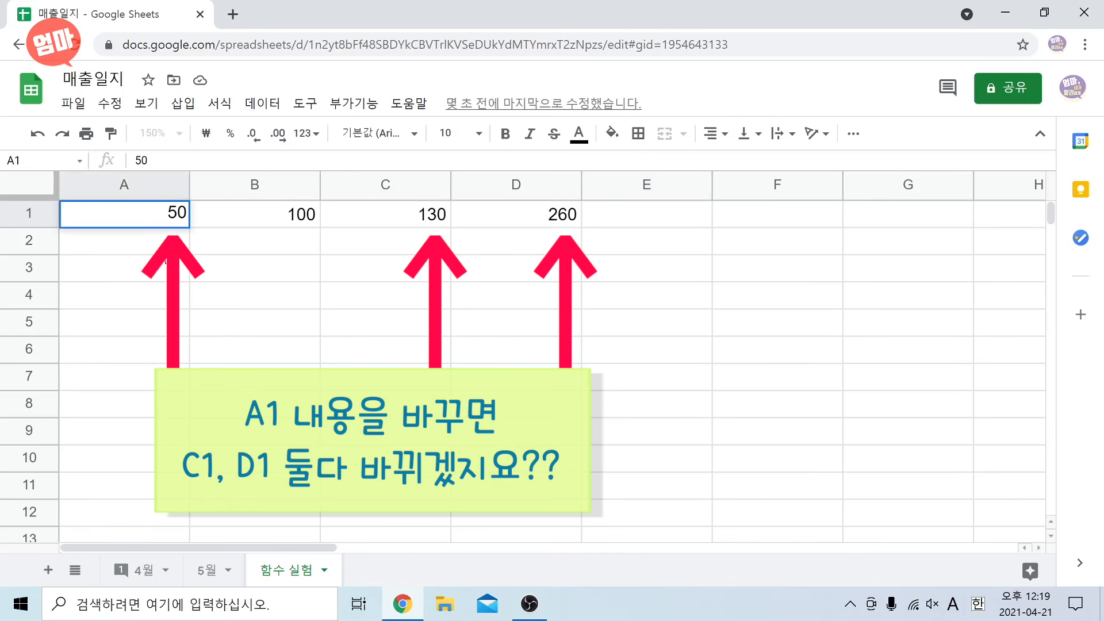
{"action": "key", "text": "Return"}
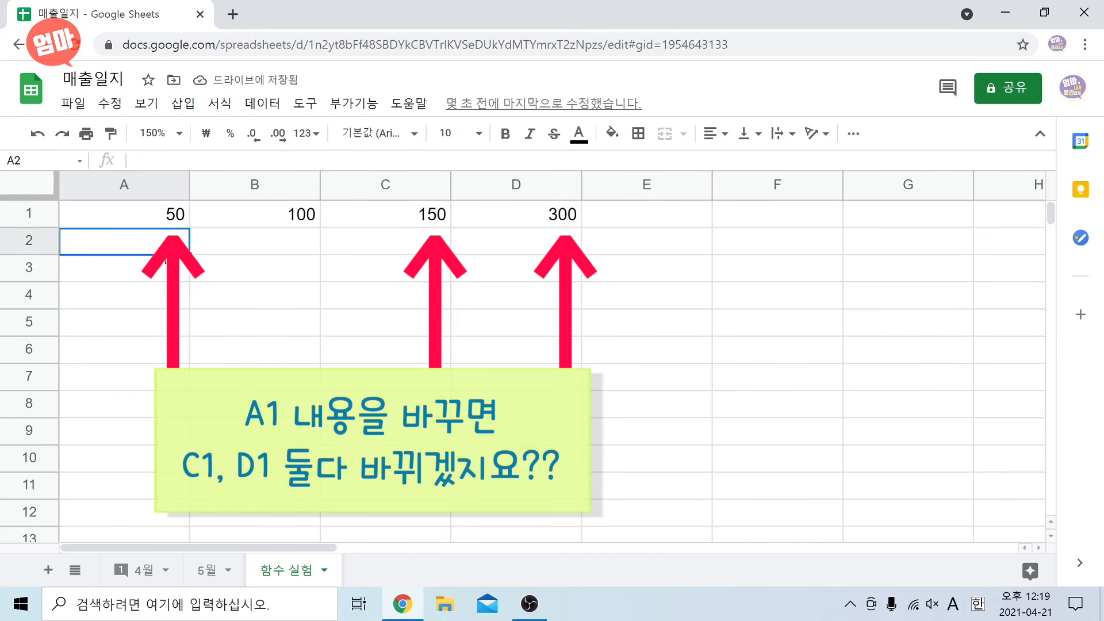
{"action": "left_click", "coordinate": [516, 214]}
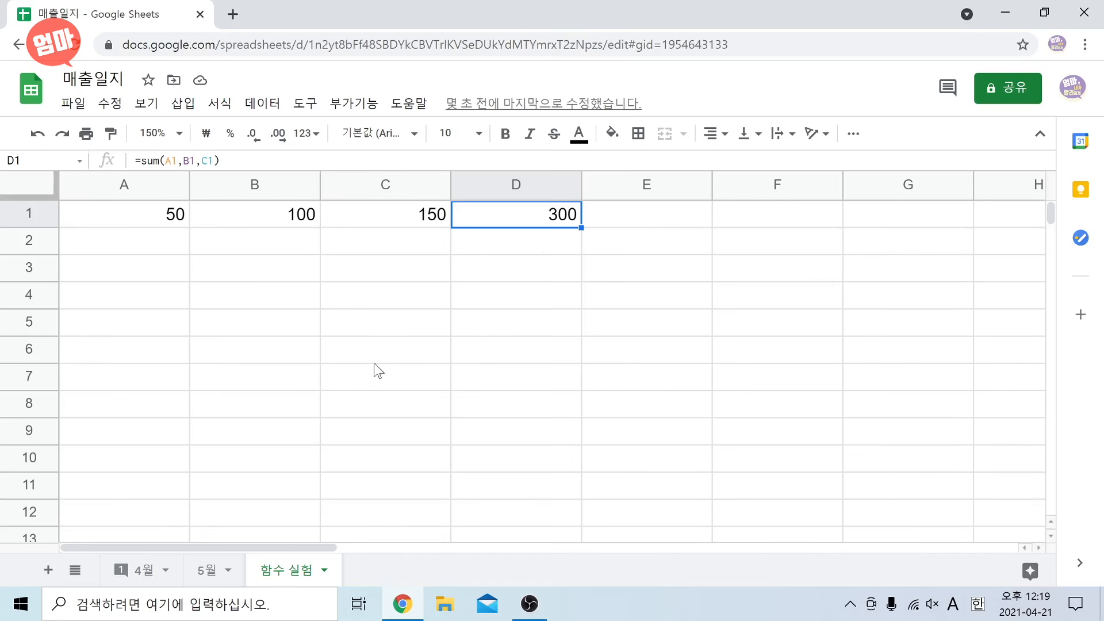
Enter the label 합계 in cell F7 of the 4월 sheet.
{"action": "left_click", "coordinate": [143, 572]}
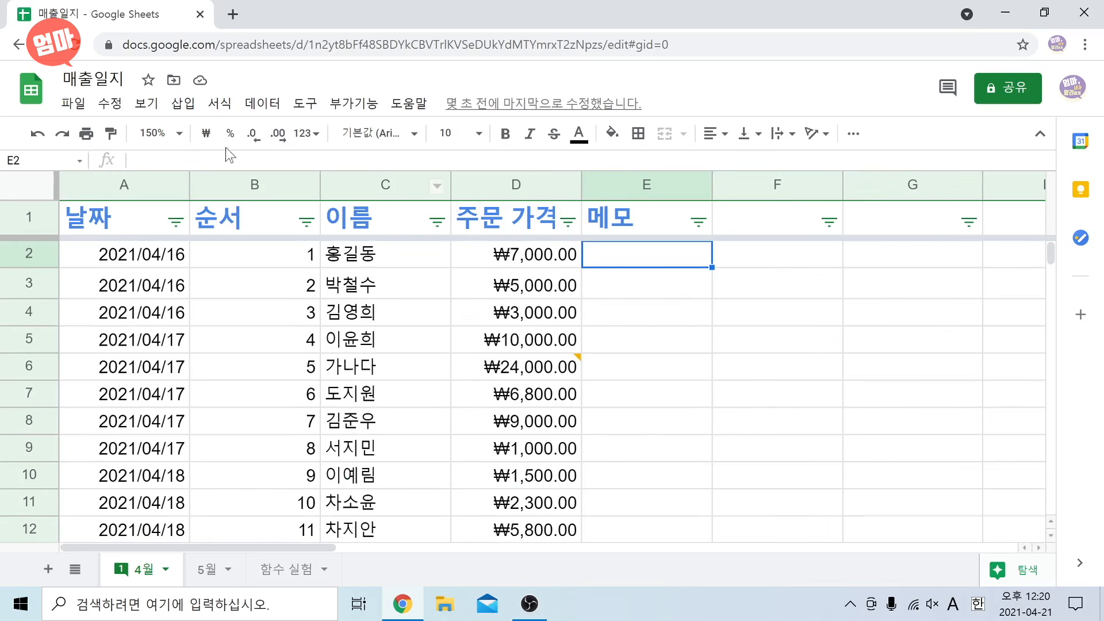
{"action": "left_click", "coordinate": [168, 133]}
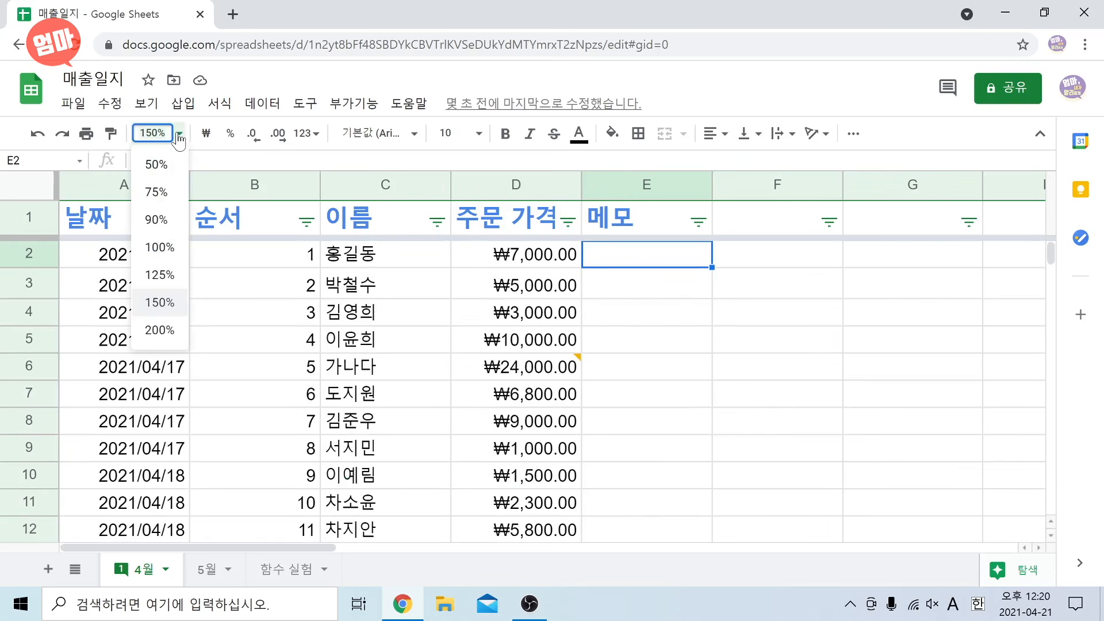
{"action": "left_click", "coordinate": [173, 247]}
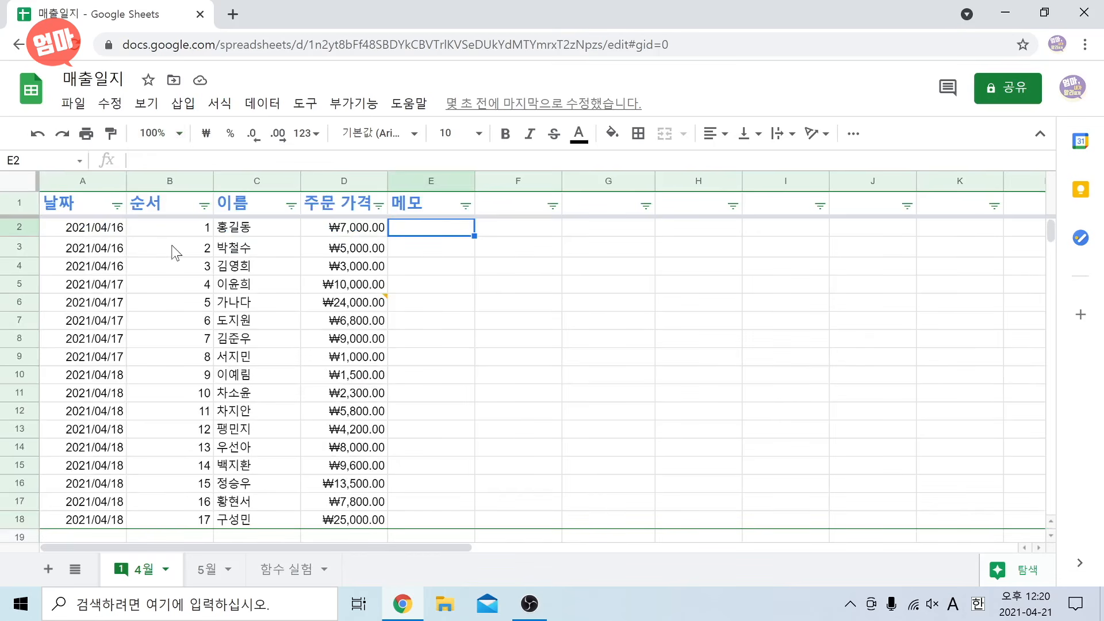
{"action": "left_click", "coordinate": [545, 323]}
{"action": "left_click", "coordinate": [952, 607]}
{"action": "type", "text": "합계"}
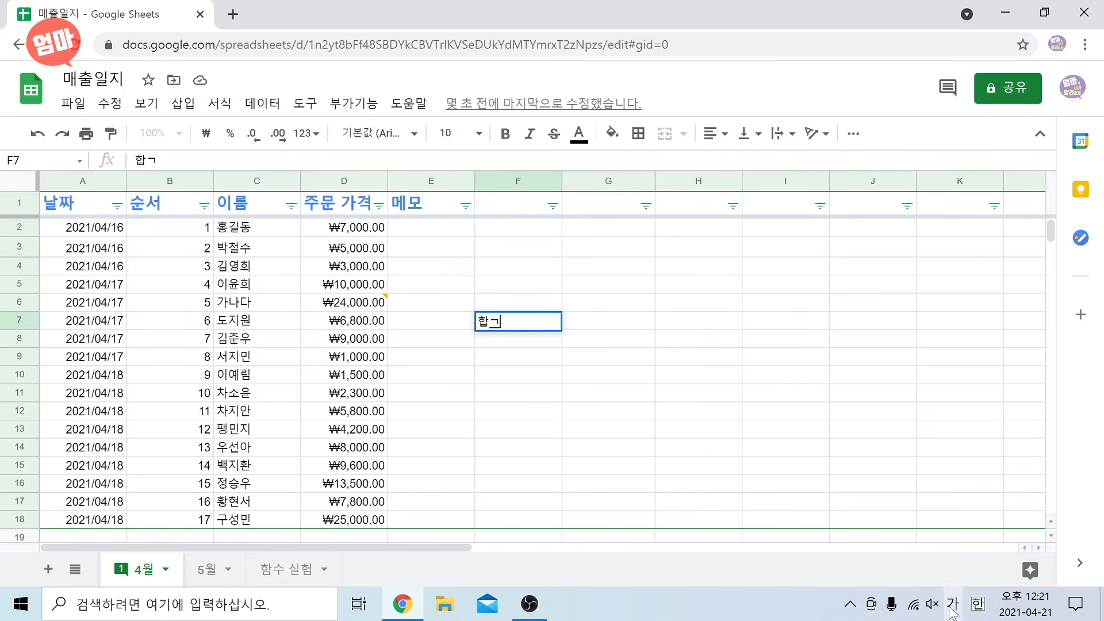
{"action": "key", "text": "Tab"}
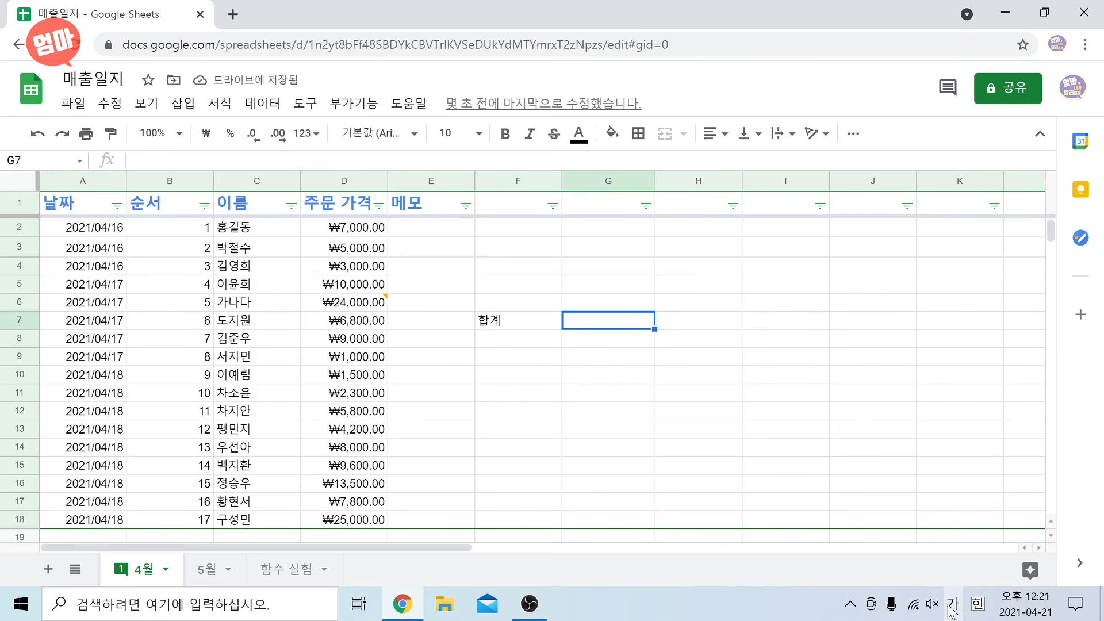
Start a SUM formula in cell G7, beside the 합계 label on the 4월 sheet.
{"action": "left_click", "coordinate": [952, 604]}
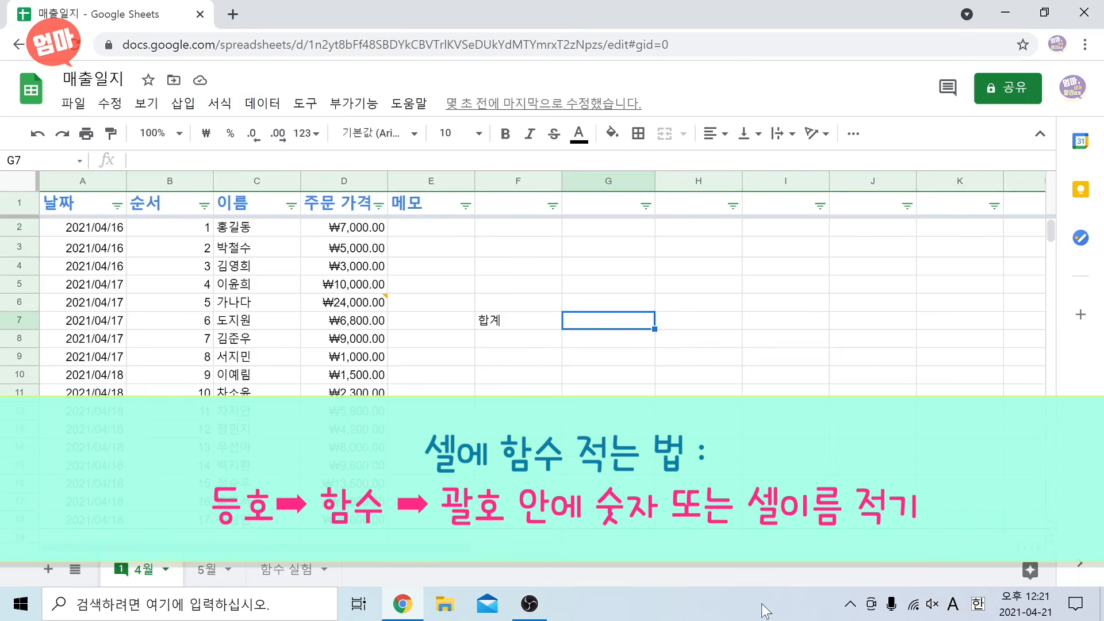
{"action": "type", "text": "="}
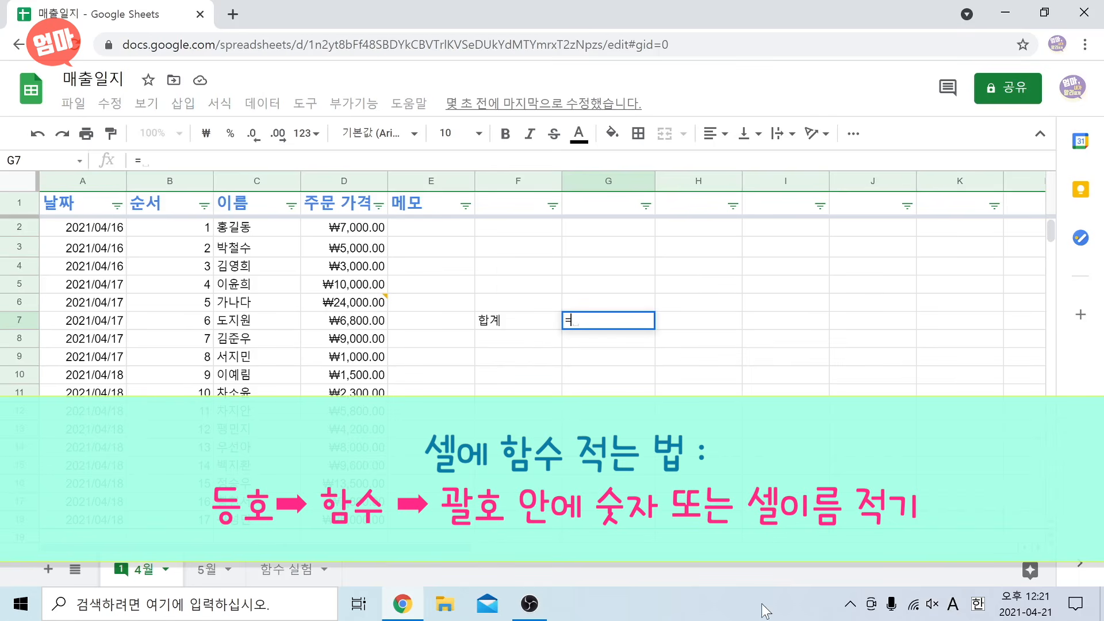
{"action": "type", "text": "sum"}
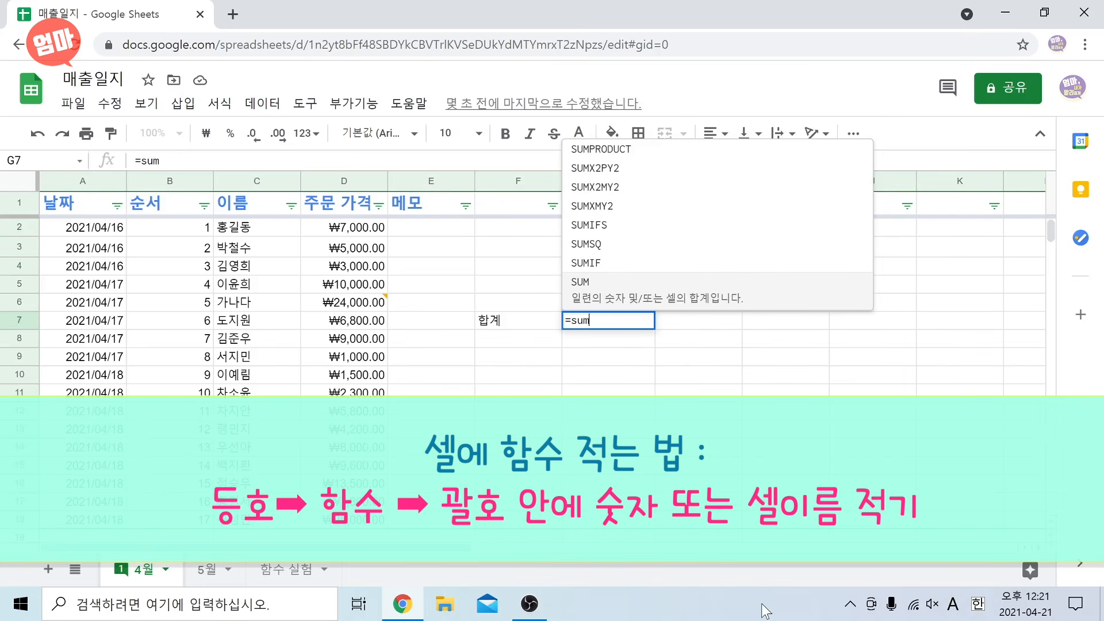
{"action": "type", "text": "("}
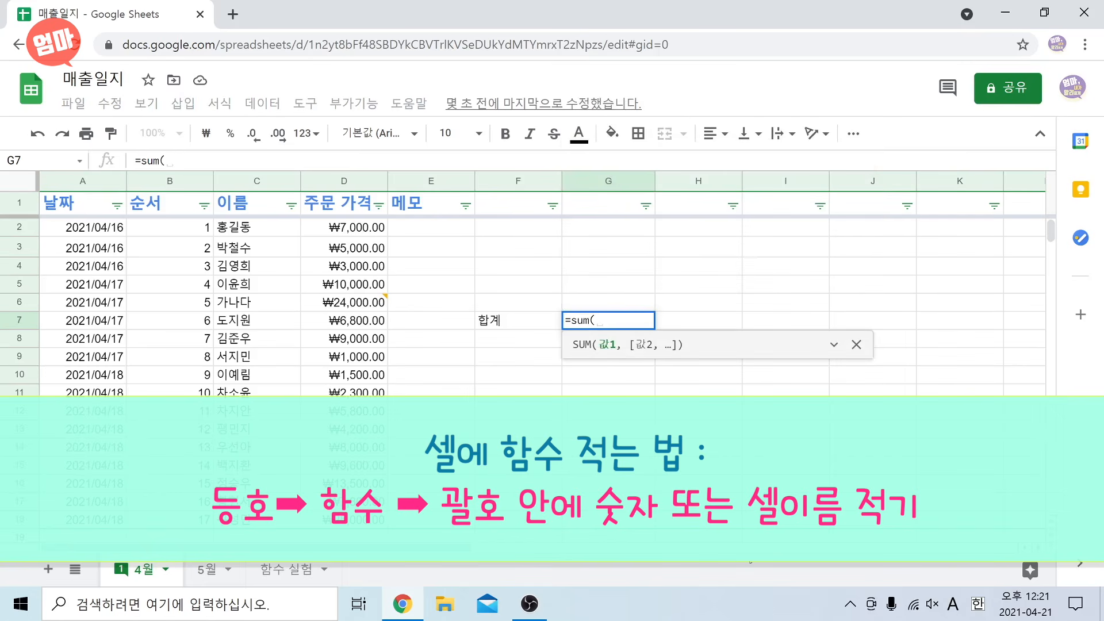
{"action": "left_click", "coordinate": [352, 229]}
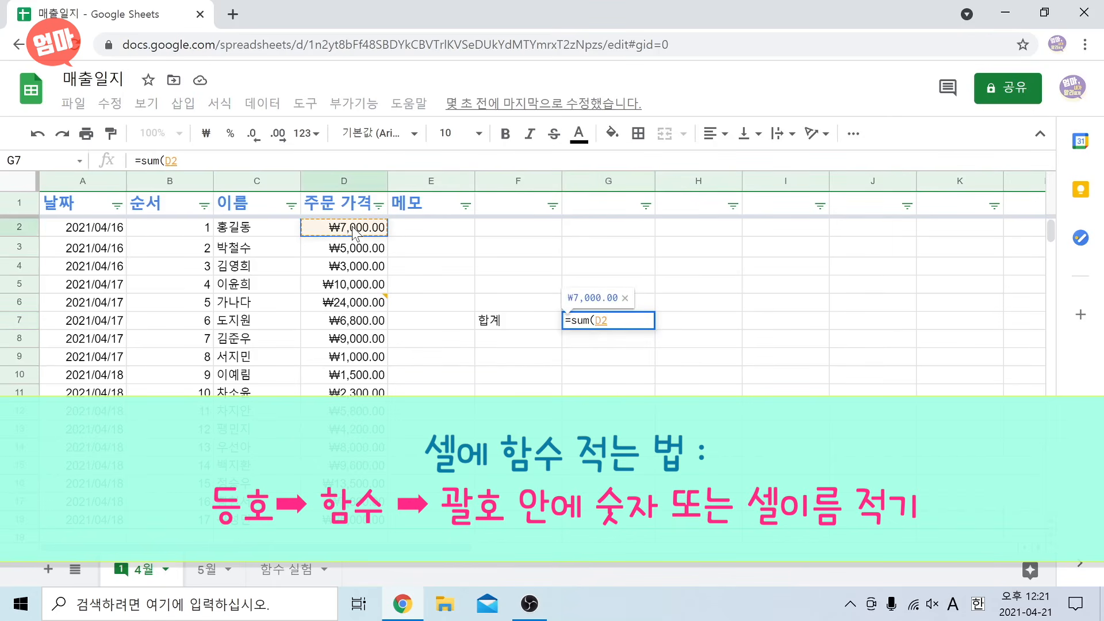
{"action": "type", "text": ","}
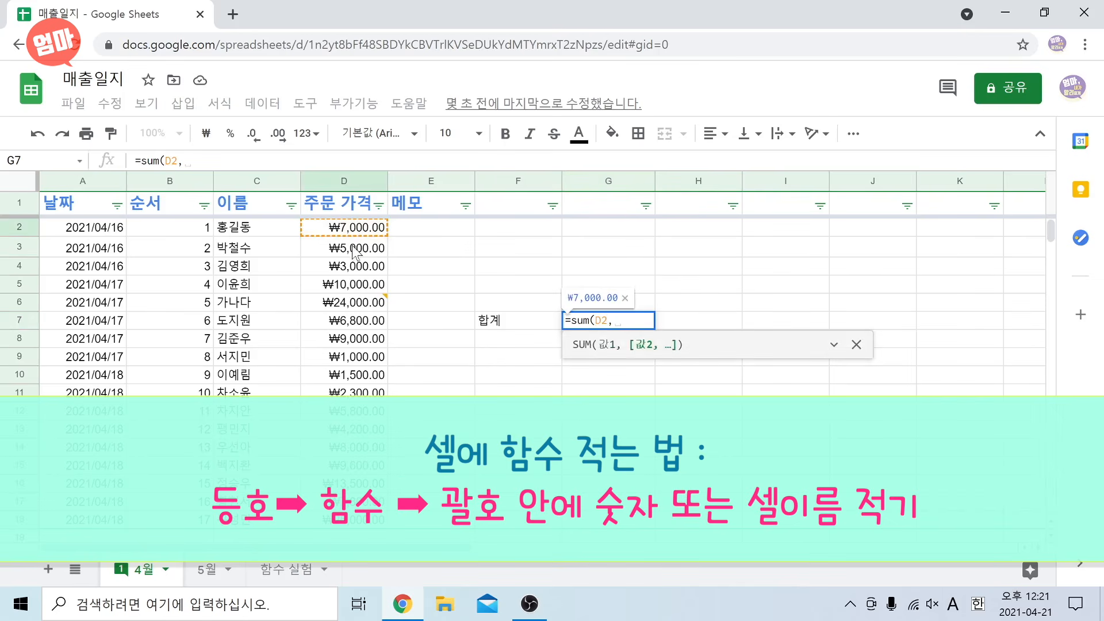
{"action": "left_click", "coordinate": [353, 252]}
{"action": "type", "text": ","}
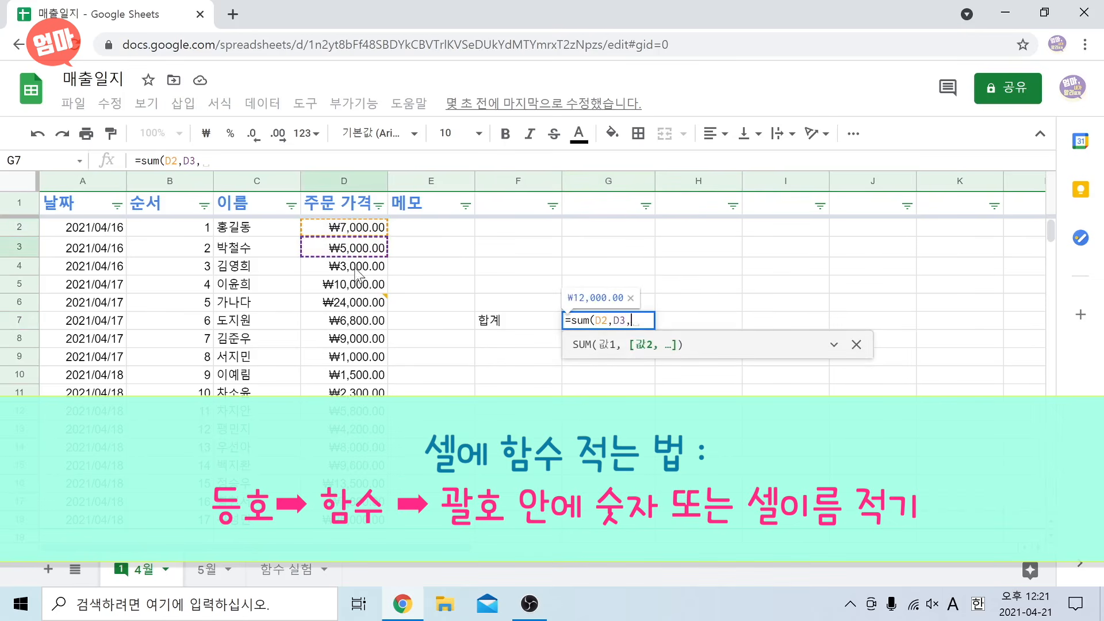
{"action": "left_click", "coordinate": [358, 270]}
{"action": "type", "text": ","}
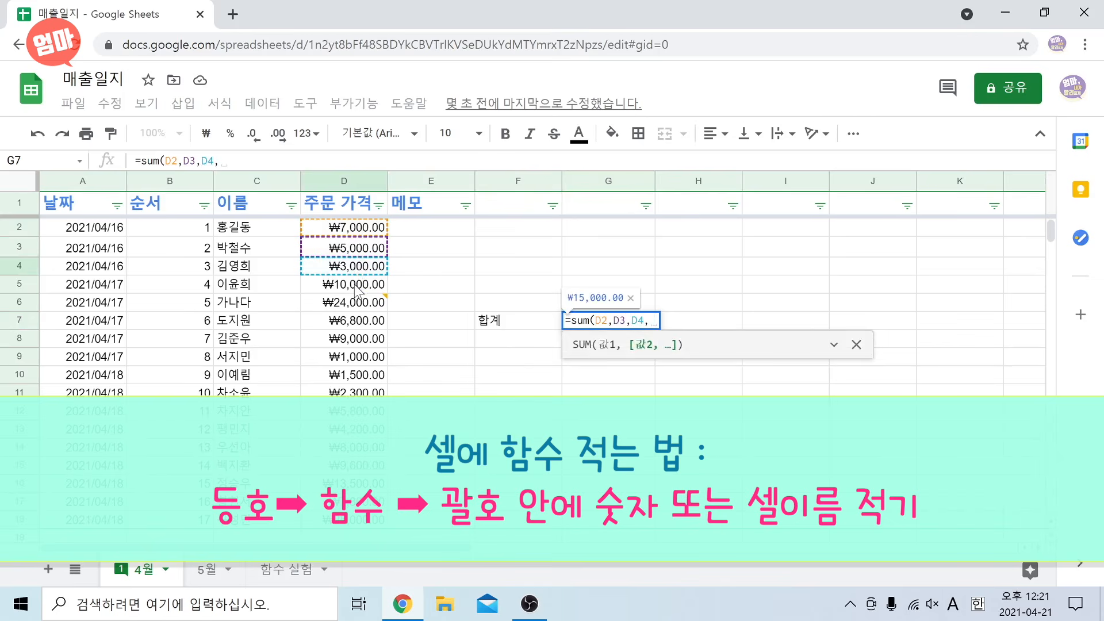
{"action": "left_click", "coordinate": [356, 288]}
{"action": "type", "text": ","}
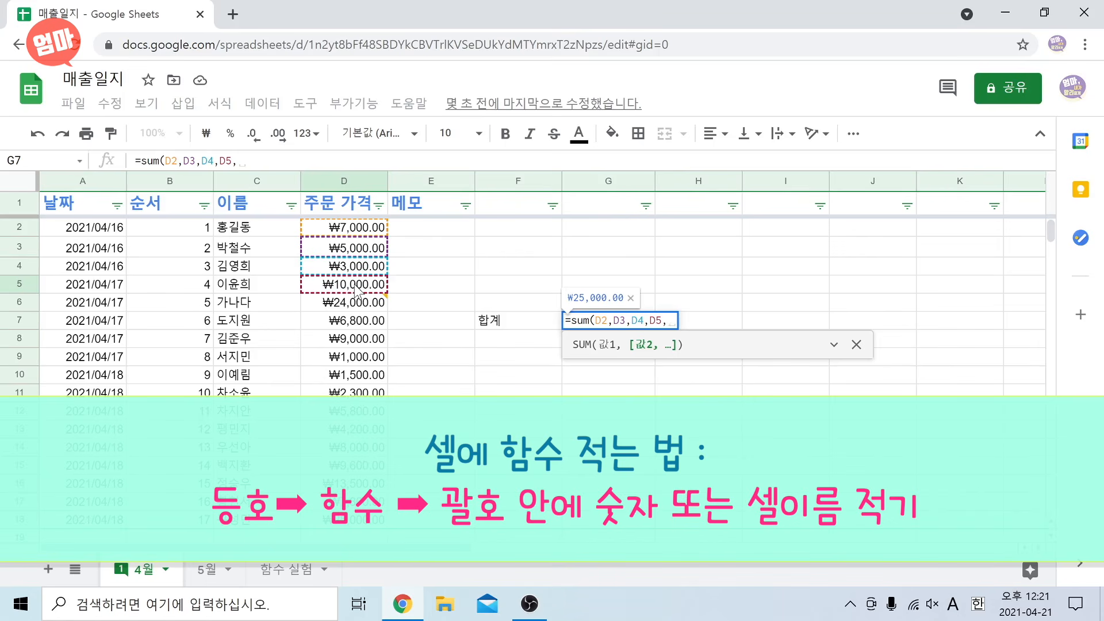
{"action": "key", "text": "BackSpace"}
{"action": "key", "text": "BackSpace"}
{"action": "key", "text": "BackSpace"}
{"action": "key", "text": "BackSpace"}
{"action": "key", "text": "BackSpace"}
{"action": "key", "text": "BackSpace"}
{"action": "key", "text": "BackSpace"}
{"action": "key", "text": "BackSpace"}
{"action": "key", "text": "BackSpace"}
{"action": "key", "text": "BackSpace"}
{"action": "key", "text": "BackSpace"}
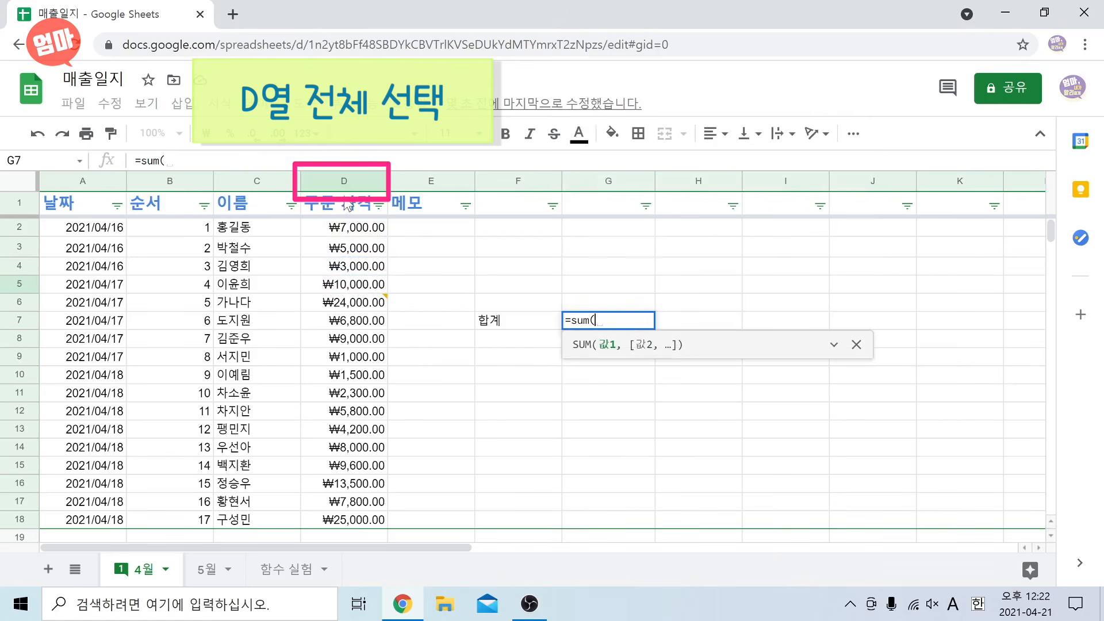
Complete the G7 formula as =sum(D:D) to total the order prices, and format the cell as won currency.
{"action": "left_click", "coordinate": [344, 180]}
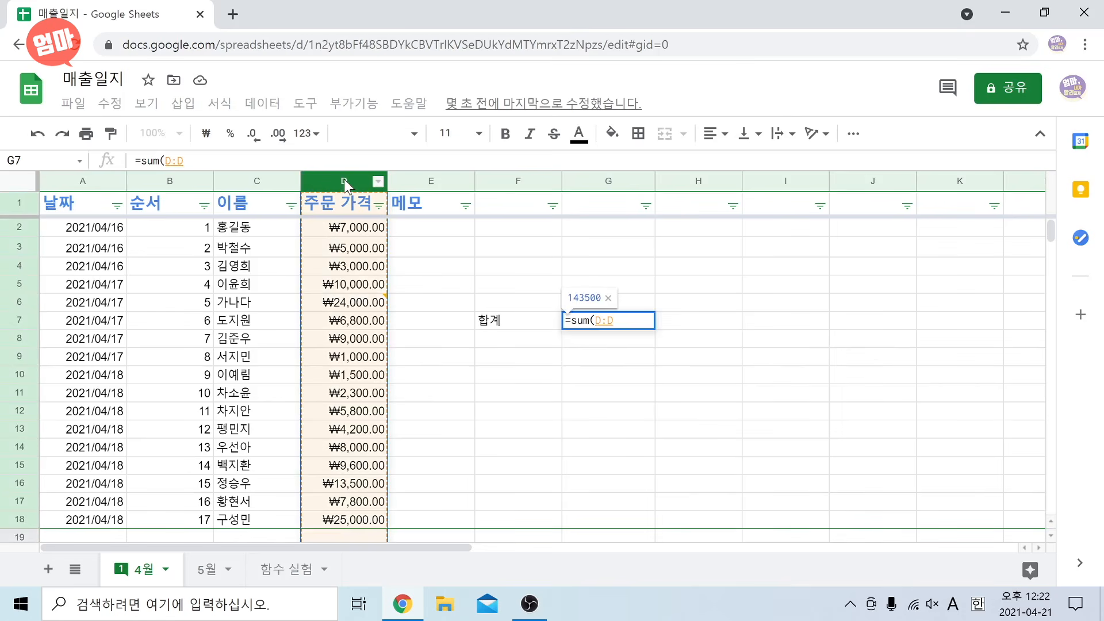
{"action": "type", "text": ")"}
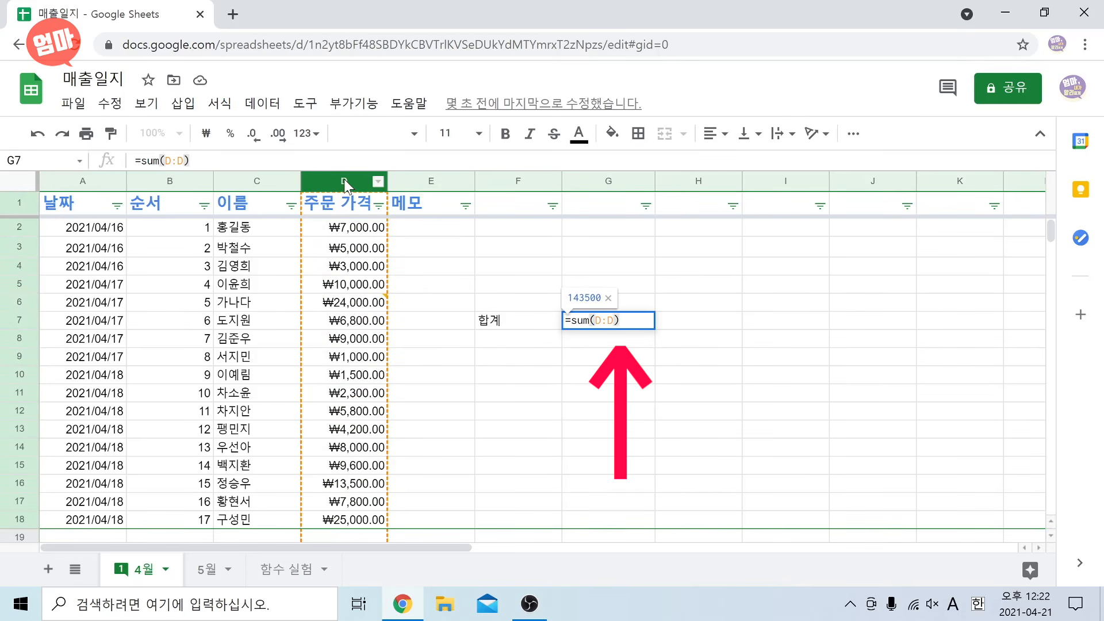
{"action": "key", "text": "Return"}
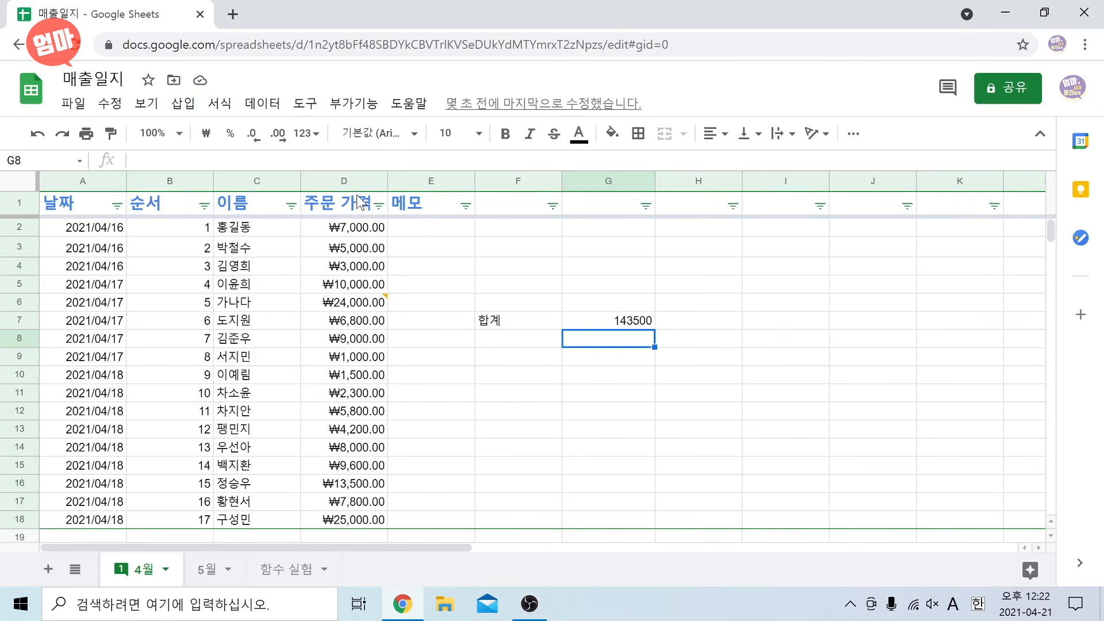
{"action": "left_click", "coordinate": [608, 322]}
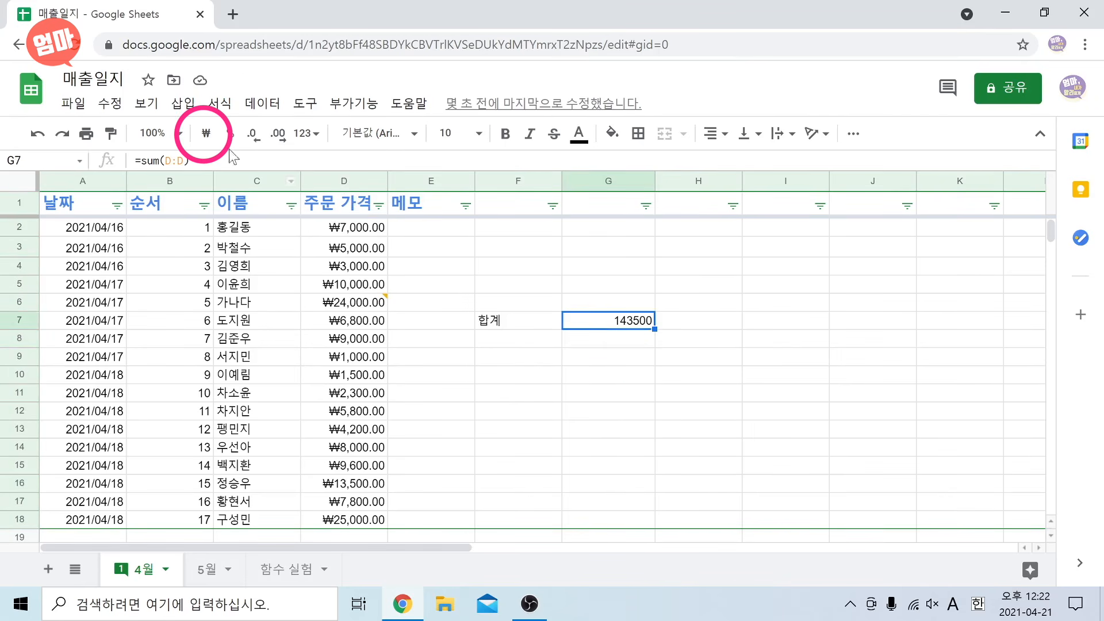
{"action": "left_click", "coordinate": [207, 136]}
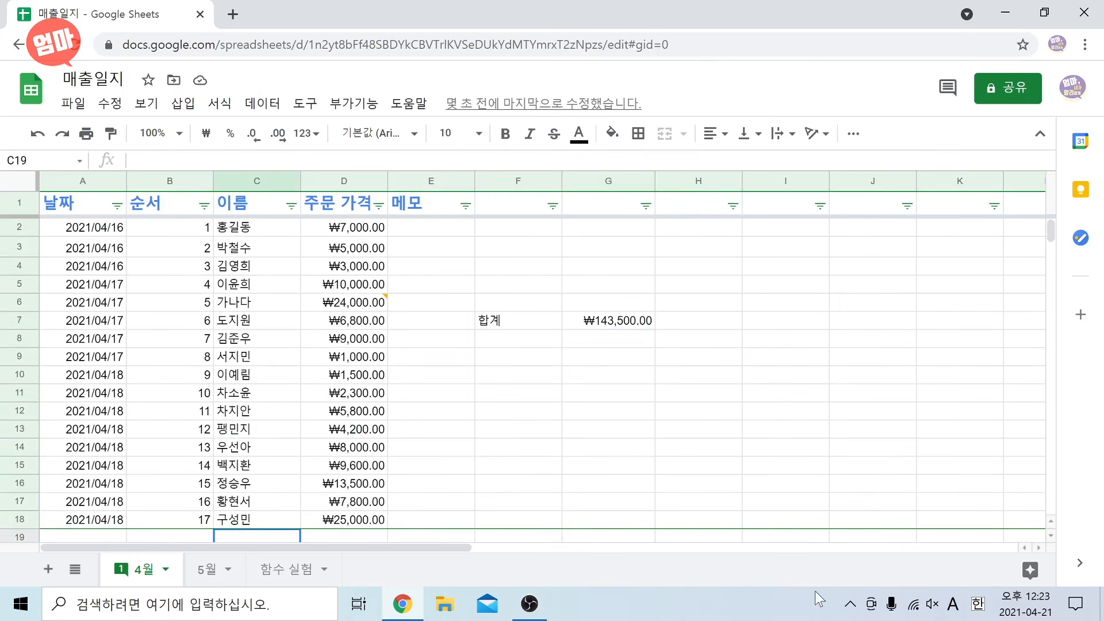
Add an order in row 19 with the customer's name in column C and a price of 9000 in column D.
{"action": "left_click", "coordinate": [953, 604]}
{"action": "type", "text": "딸내미"}
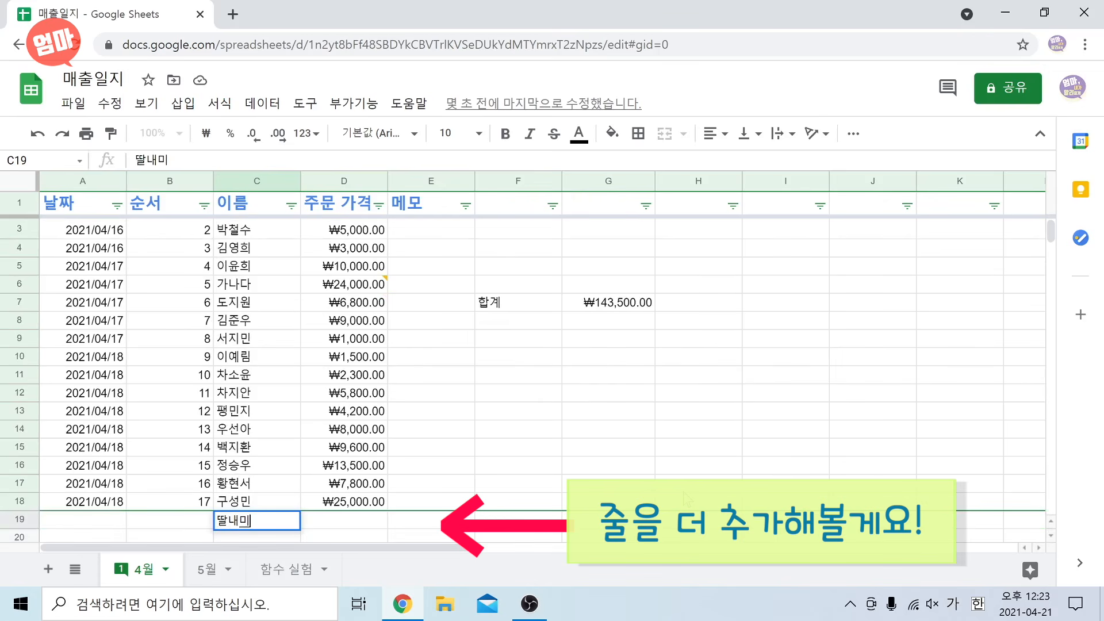
{"action": "key", "text": "Tab"}
{"action": "type", "text": "9000"}
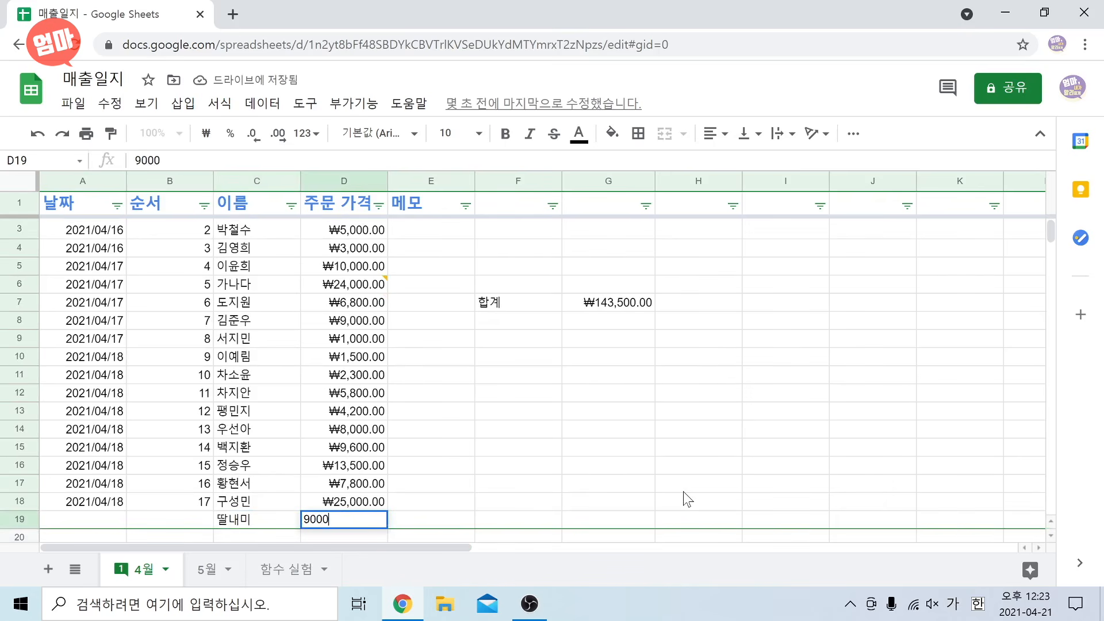
{"action": "key", "text": "Return"}
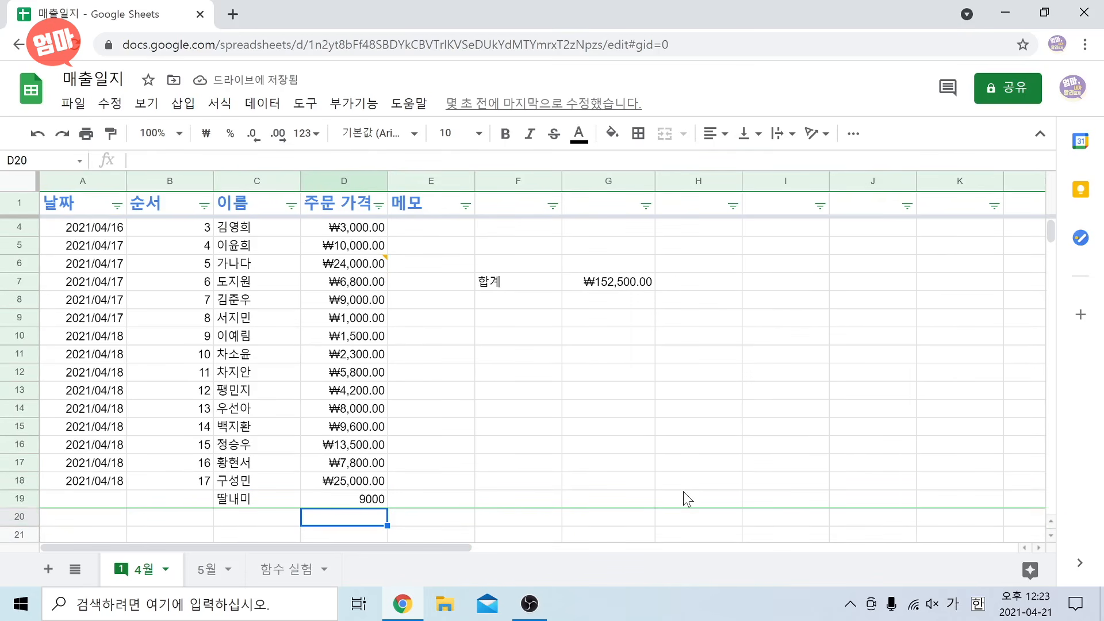
Add an order in row 20 with the customer's name in column C and a price of 20000 in column D.
{"action": "key", "text": "Left"}
{"action": "type", "text": "곰피디"}
{"action": "key", "text": "Tab"}
{"action": "type", "text": "20000"}
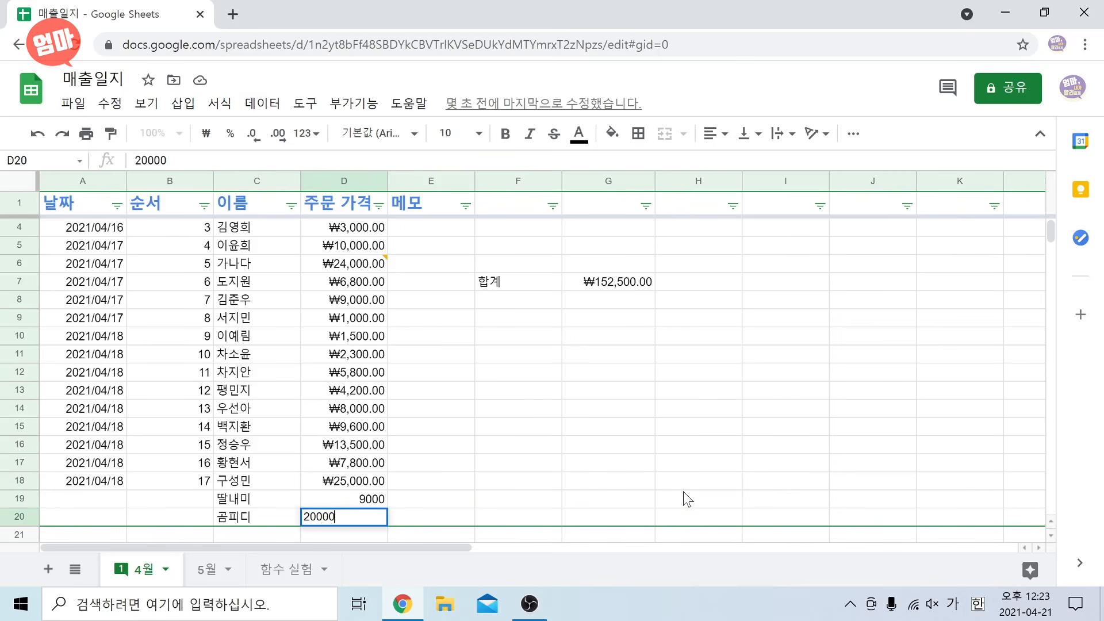
{"action": "key", "text": "Return"}
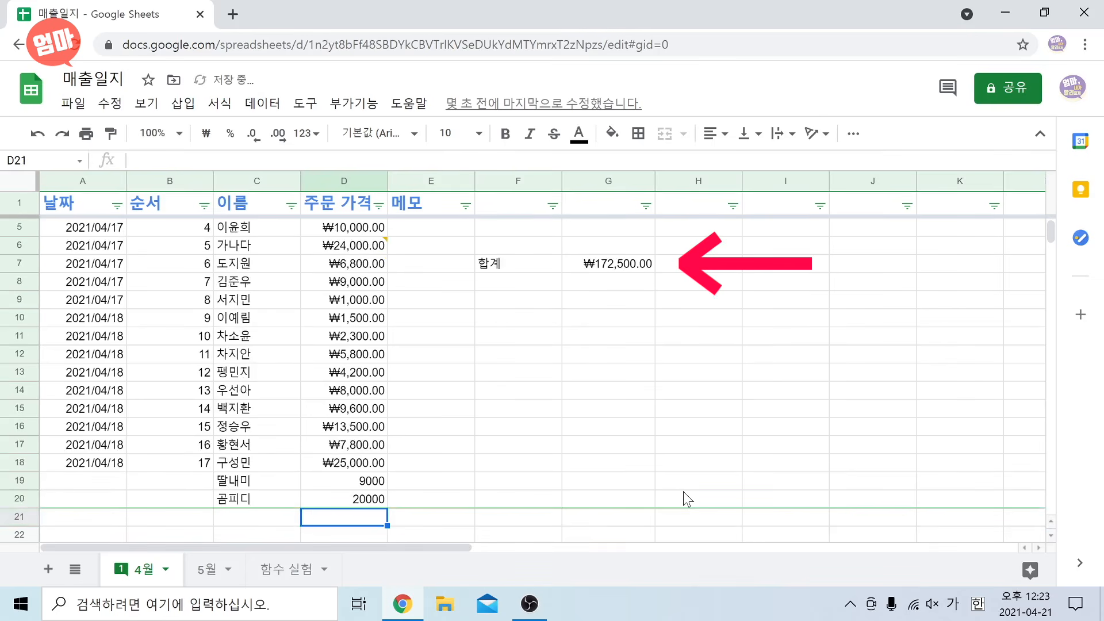
Inspect the total formula in G7, and format the whole 주문 가격 column as won currency.
{"action": "left_click", "coordinate": [627, 266]}
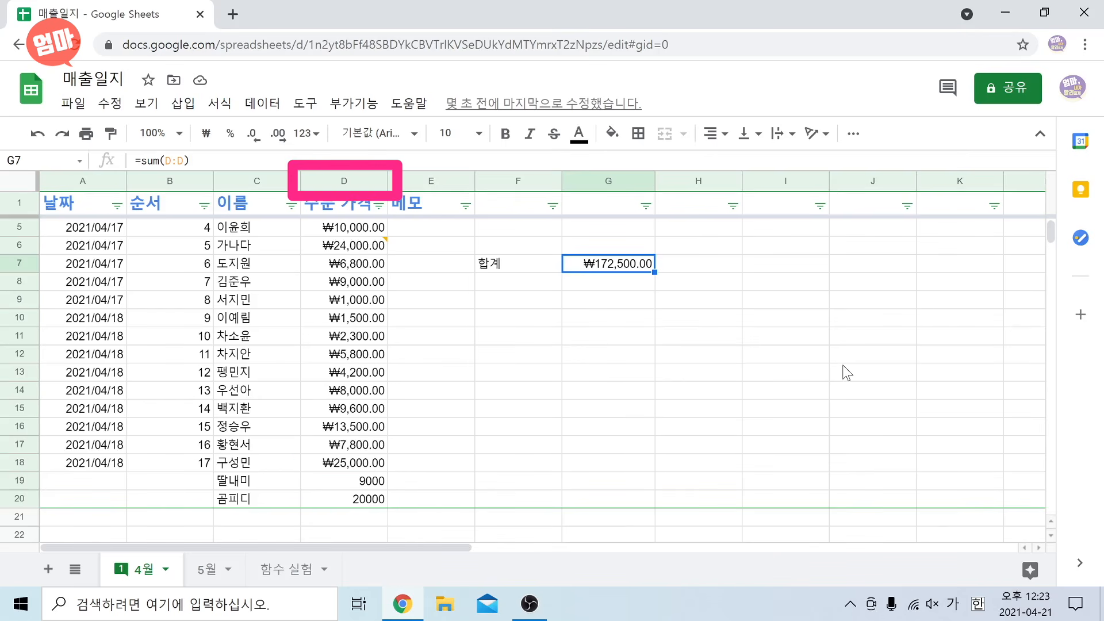
{"action": "left_click", "coordinate": [345, 183]}
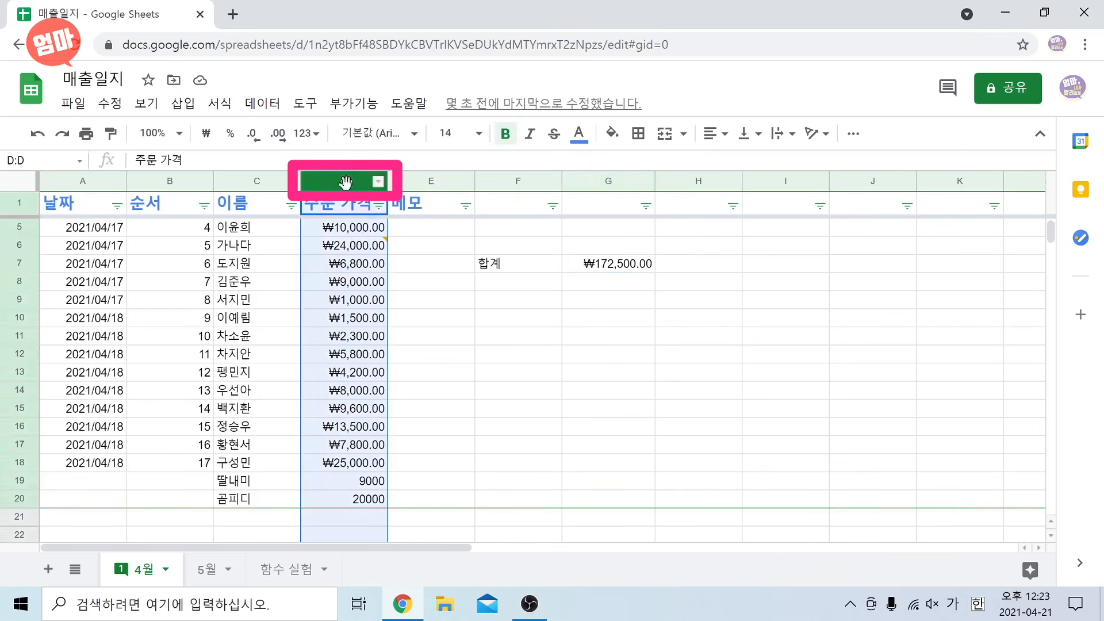
{"action": "left_click", "coordinate": [206, 135]}
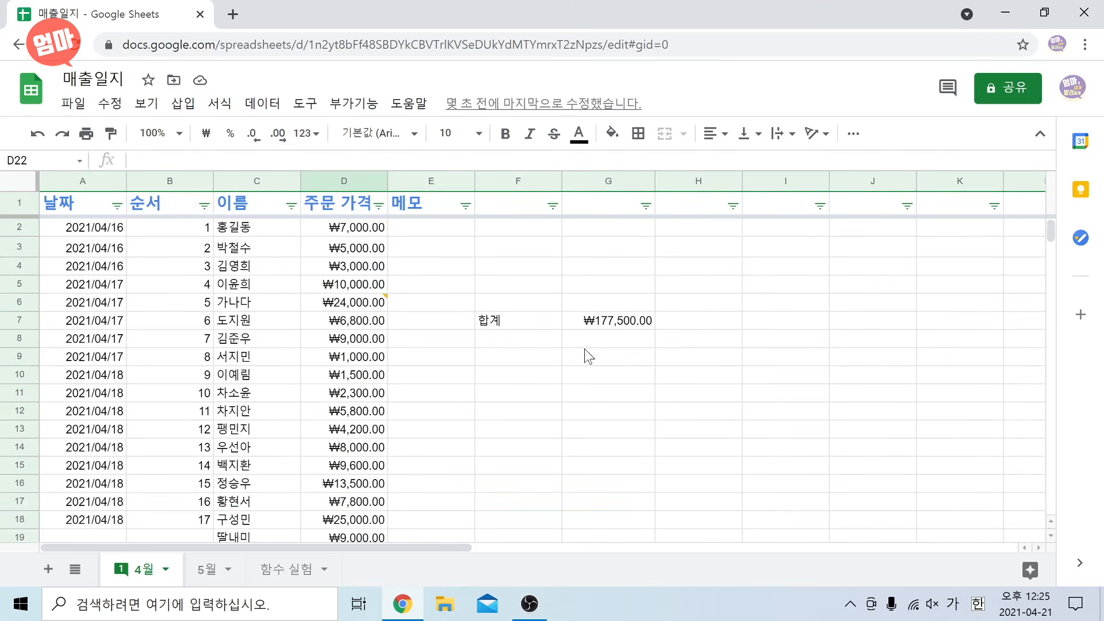
Enter the label 평균 in cell F8, below the 합계 label.
{"action": "left_click", "coordinate": [556, 342]}
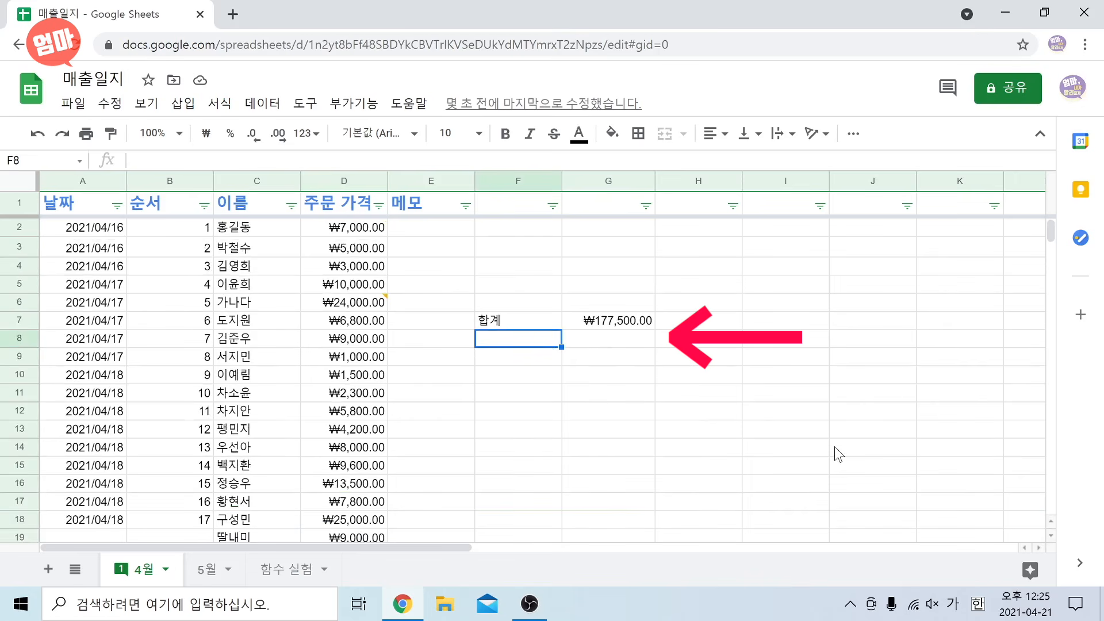
{"action": "type", "text": "평균"}
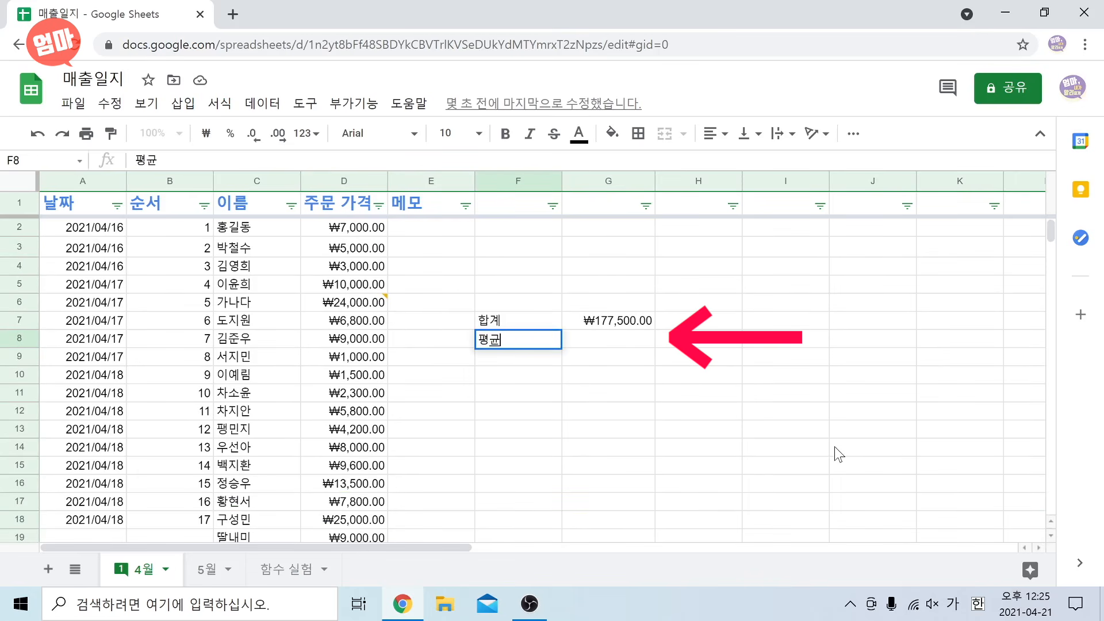
{"action": "key", "text": "Tab"}
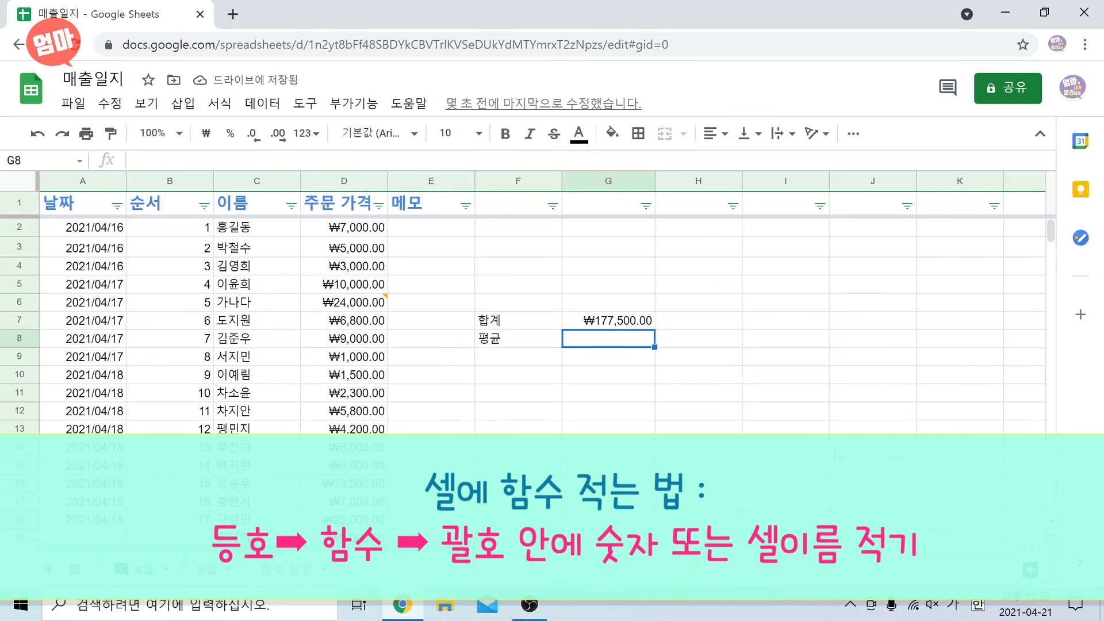
Enter the formula =average(D:D) in cell G8 to average the order prices.
{"action": "type", "text": "="}
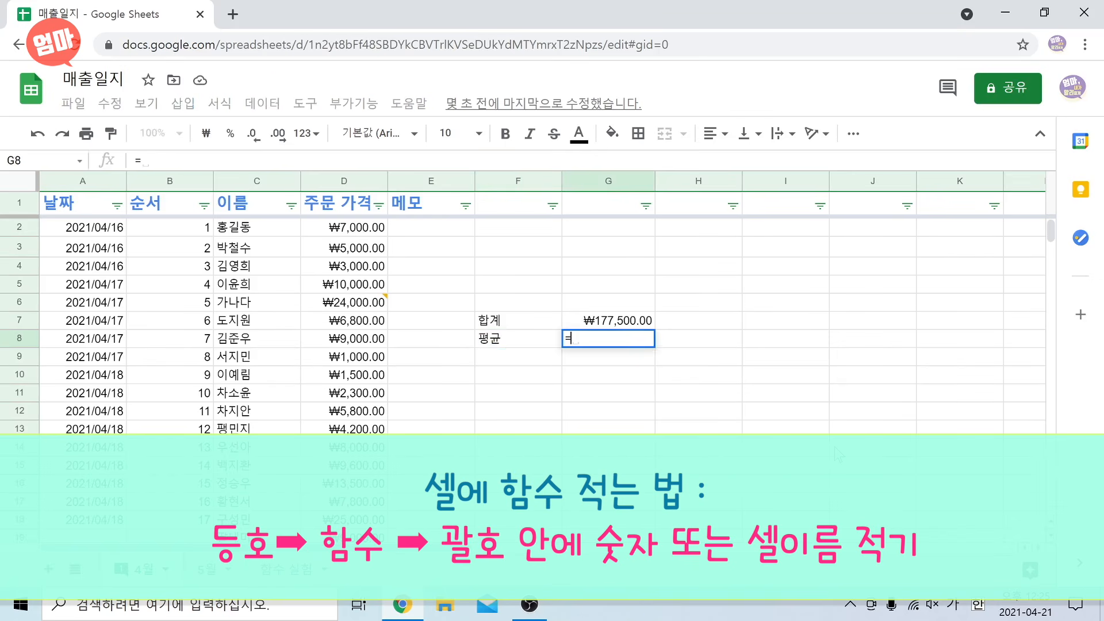
{"action": "type", "text": "ㅋ"}
{"action": "key", "text": "BackSpace"}
{"action": "key", "text": "Hangul"}
{"action": "type", "text": "av"}
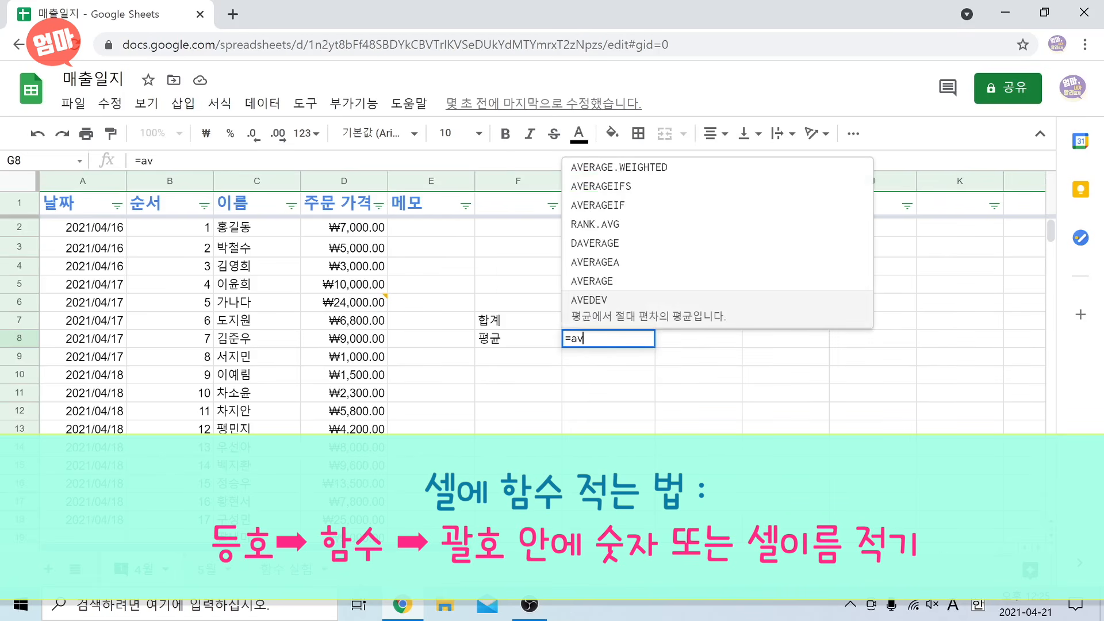
{"action": "type", "text": "erage"}
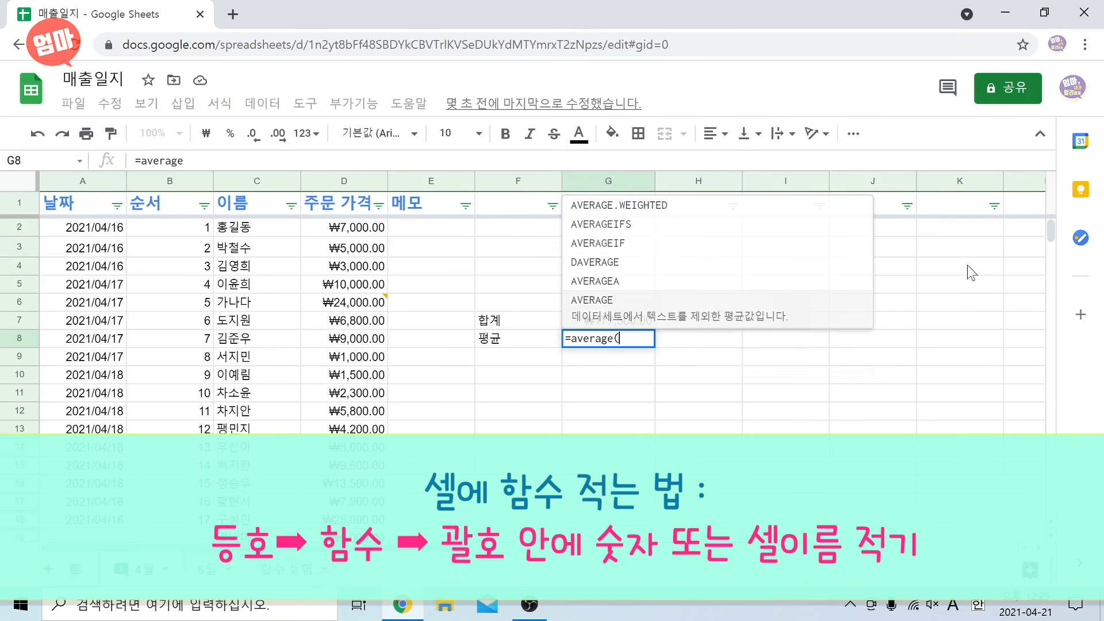
{"action": "type", "text": "("}
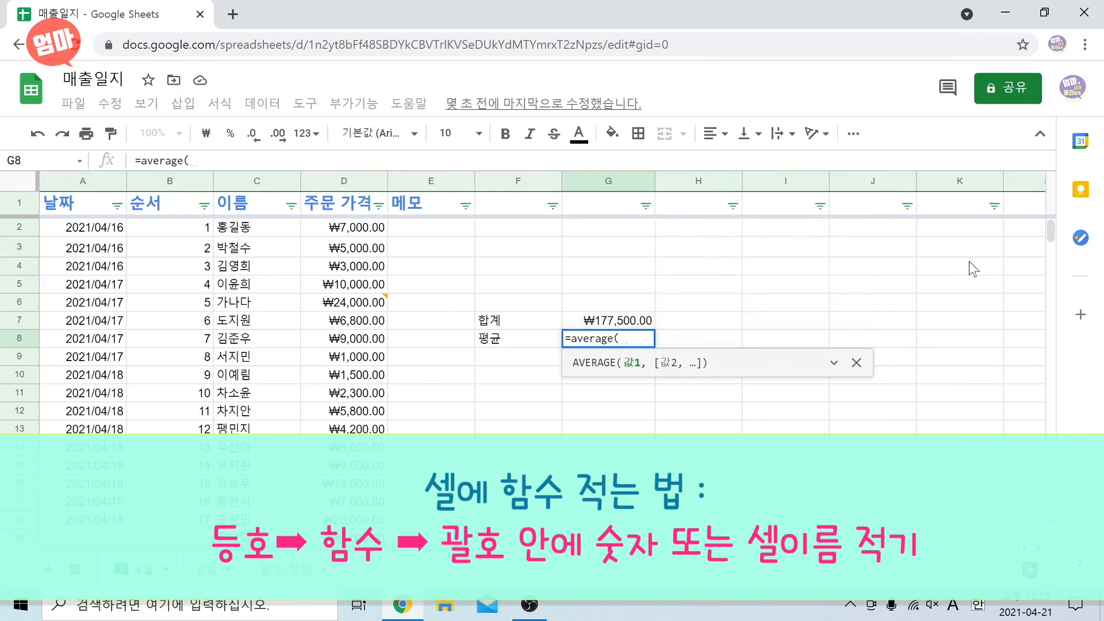
{"action": "left_click", "coordinate": [344, 180]}
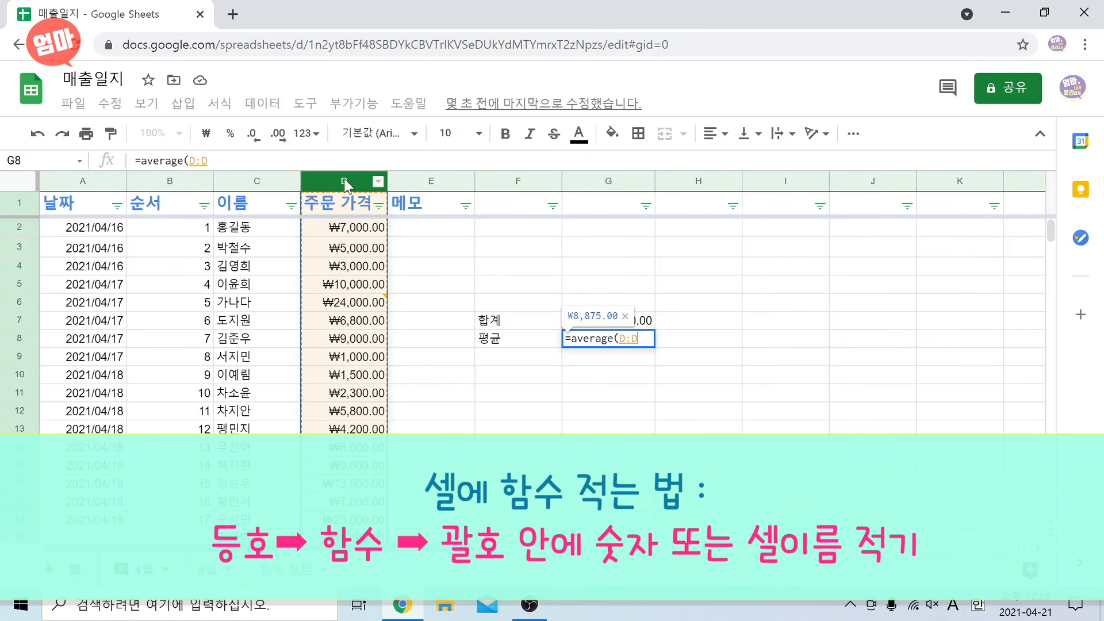
{"action": "type", "text": ")"}
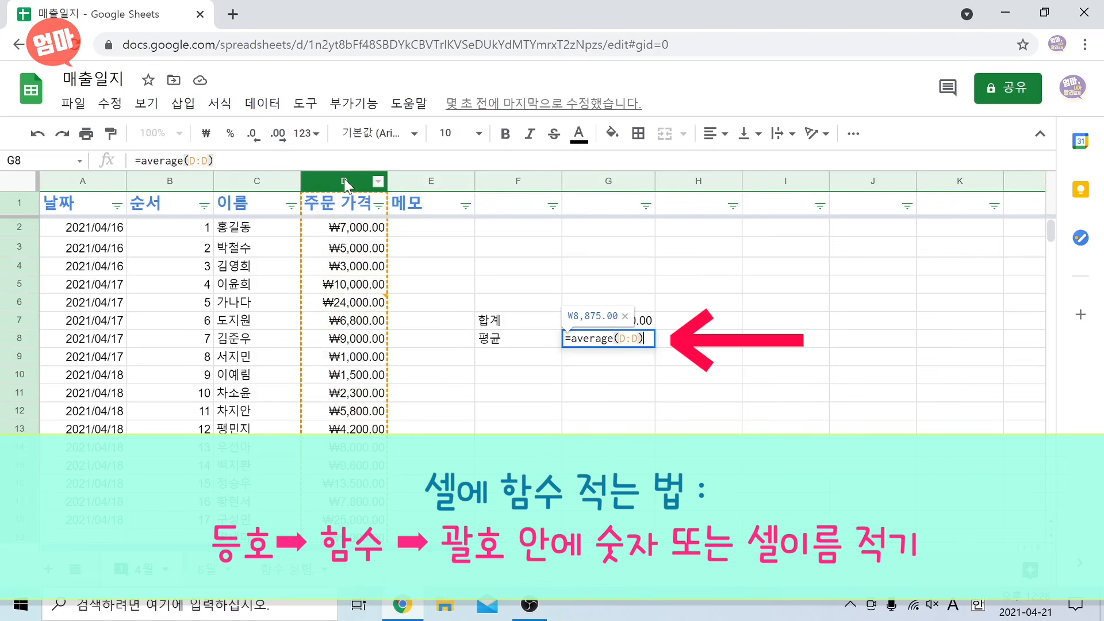
{"action": "key", "text": "Return"}
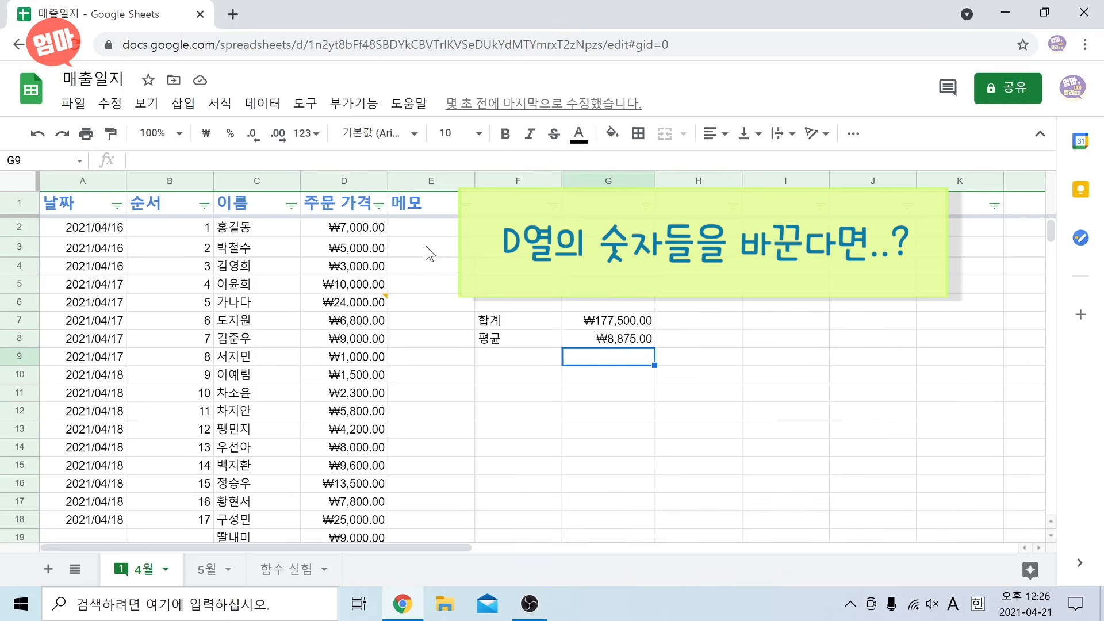
Set the first order's price in D2 to 50000 to test the total and average formulas.
{"action": "left_click", "coordinate": [352, 230]}
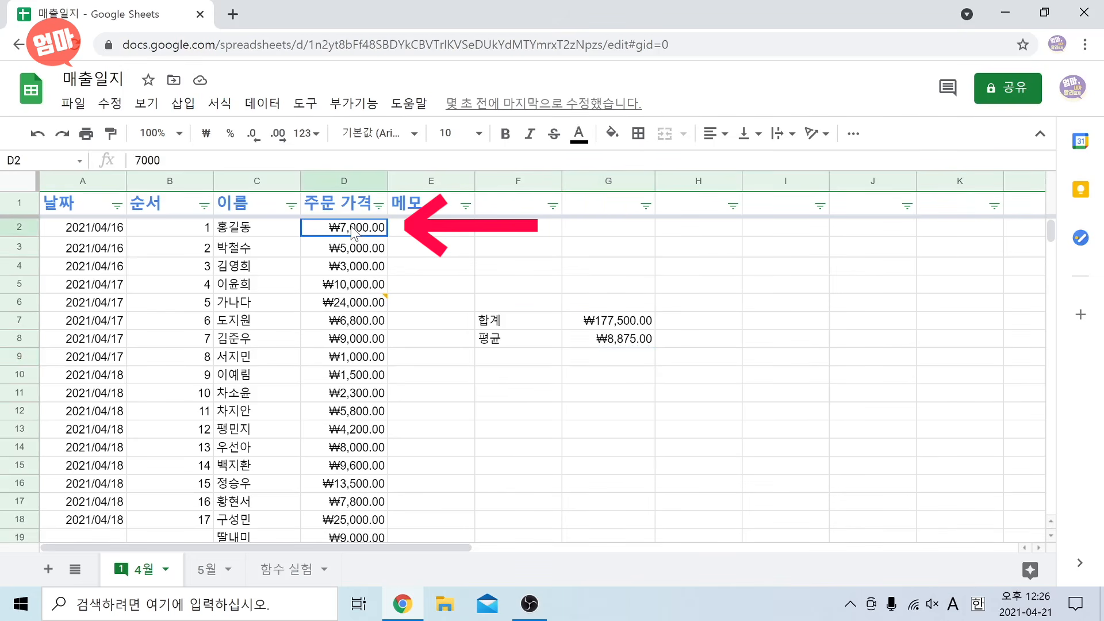
{"action": "type", "text": "500000"}
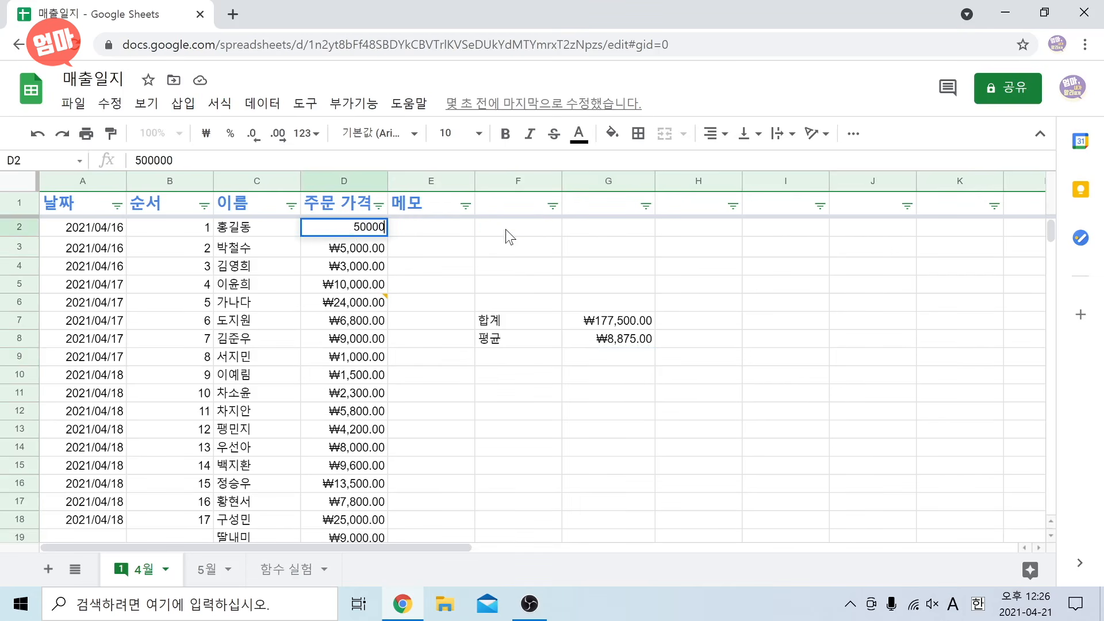
{"action": "key", "text": "BackSpace"}
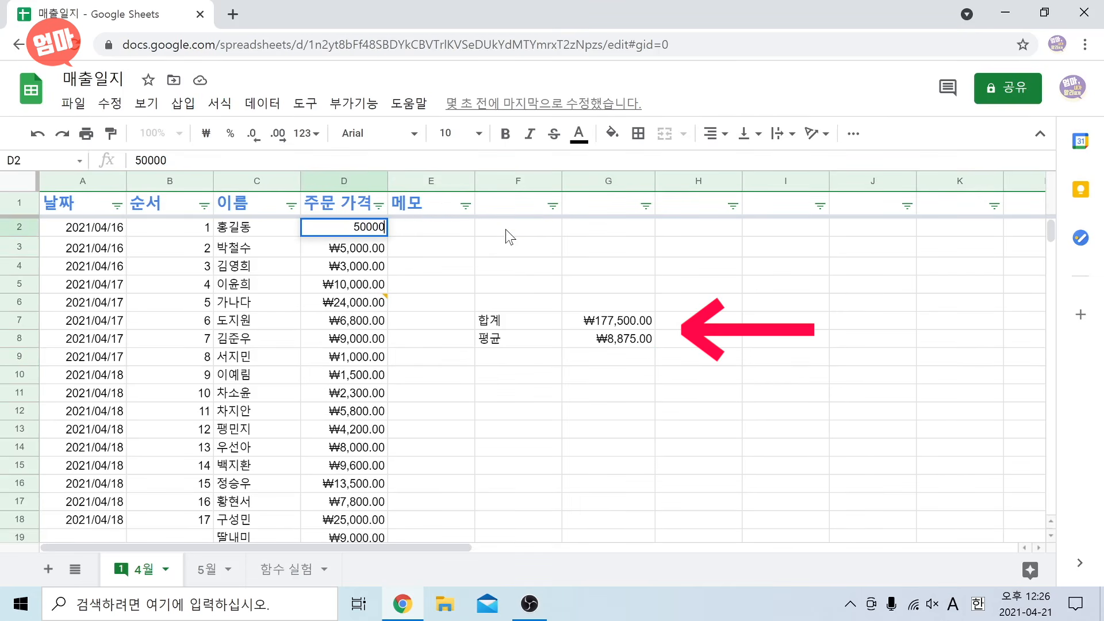
{"action": "key", "text": "Return"}
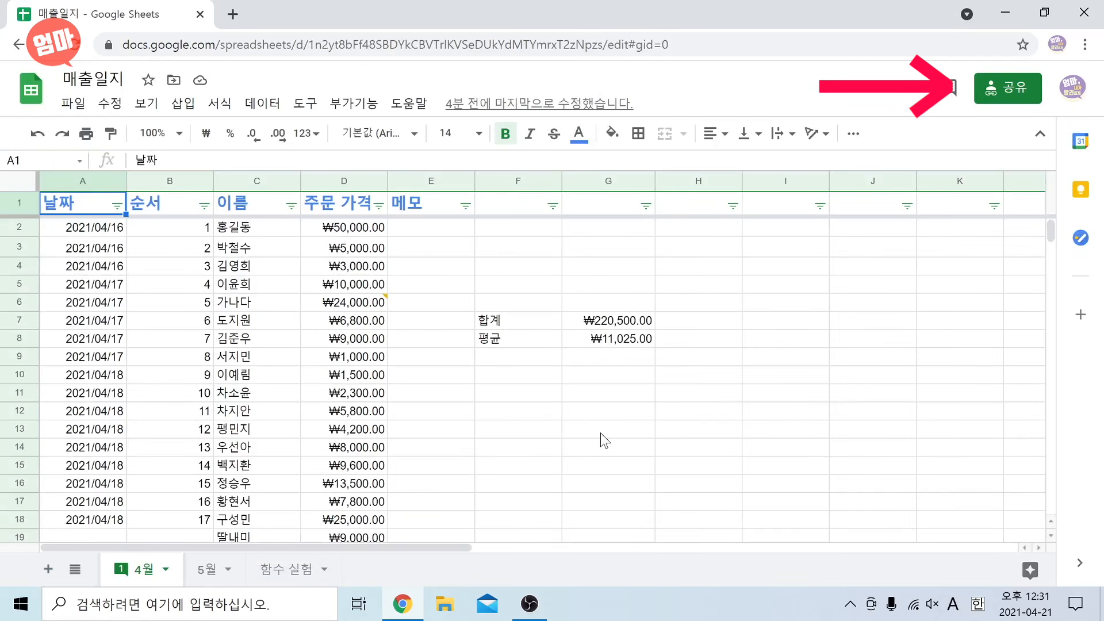
Open the spreadsheet's sharing settings, review the link access options, and close them.
{"action": "left_click", "coordinate": [1007, 96]}
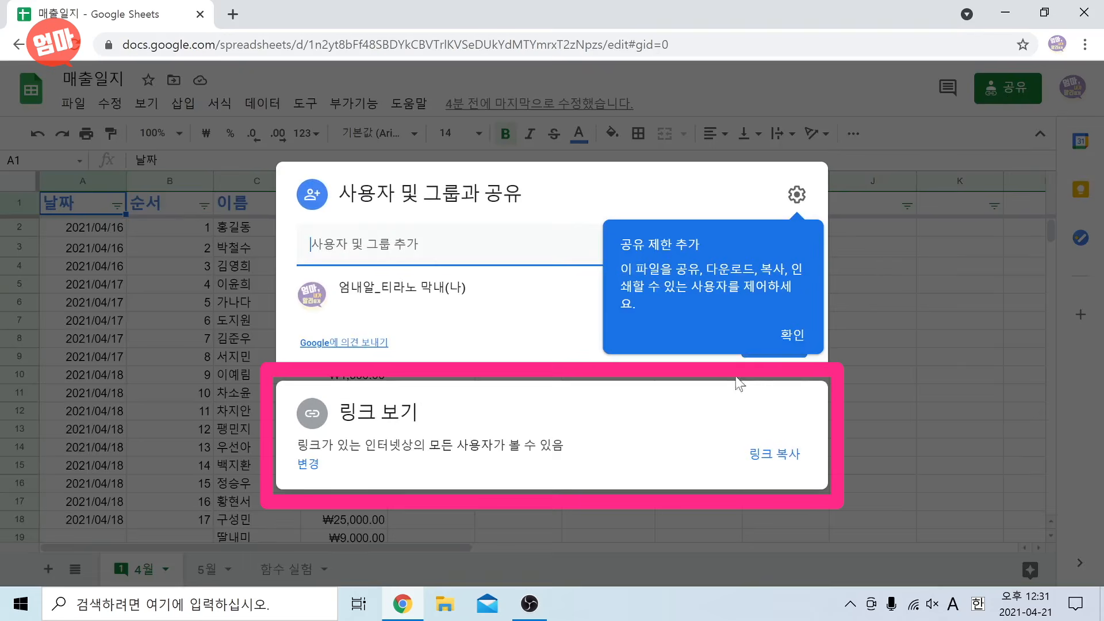
{"action": "left_click", "coordinate": [702, 405]}
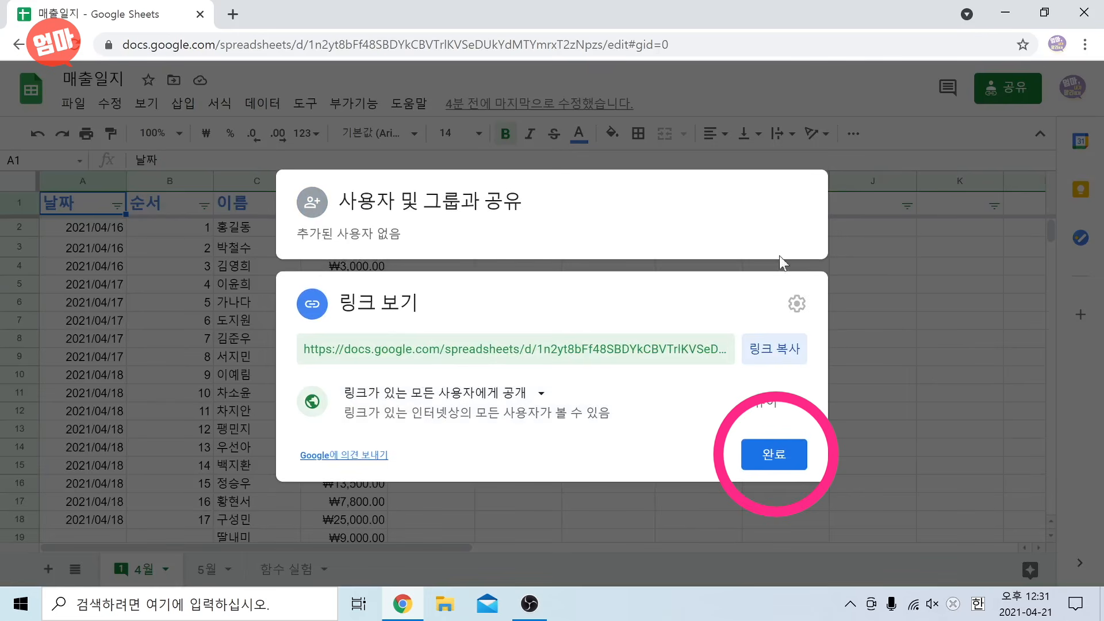
{"action": "left_click", "coordinate": [889, 267]}
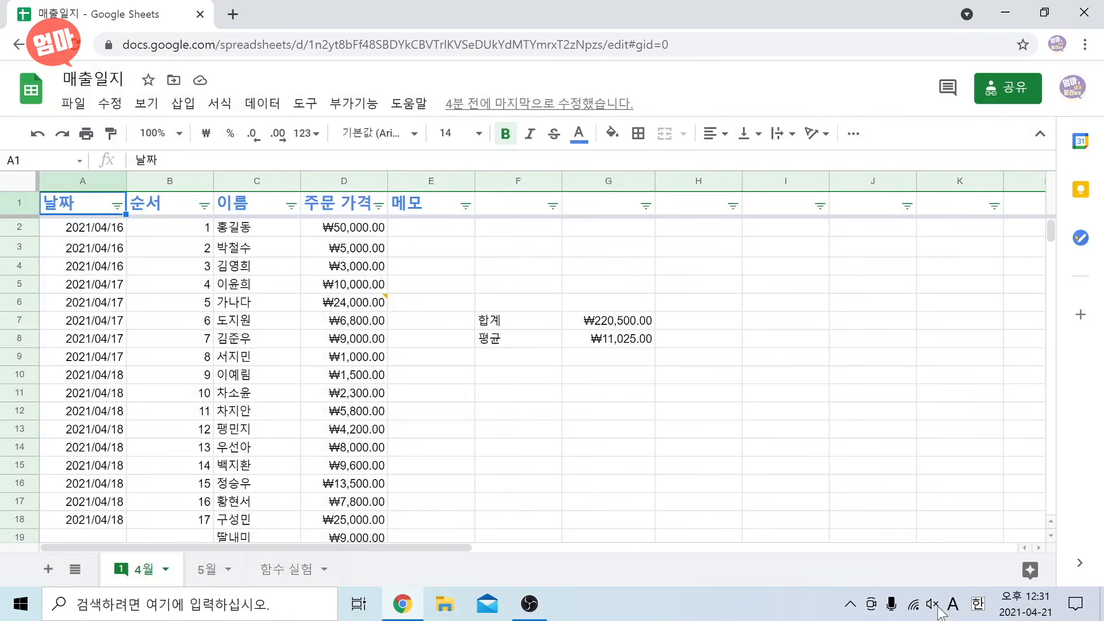